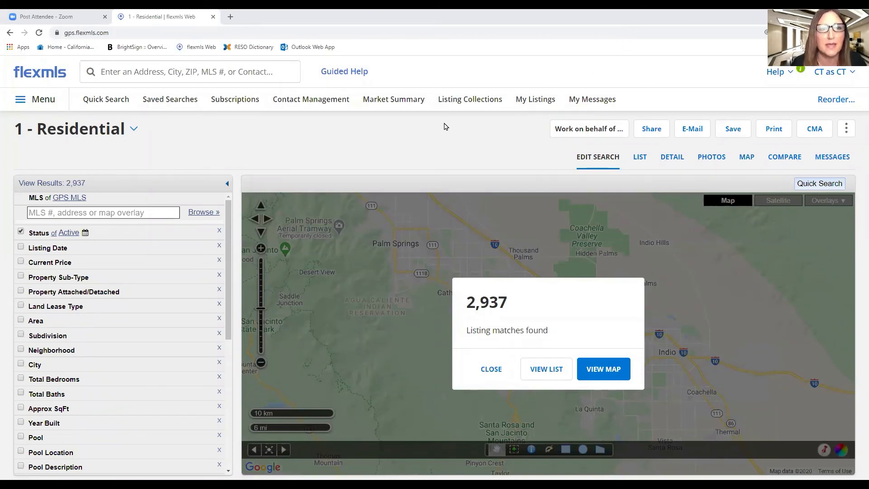
Set the listing status filter to Active, Active Under Contract, Pending and Closed
left_click(106, 103)
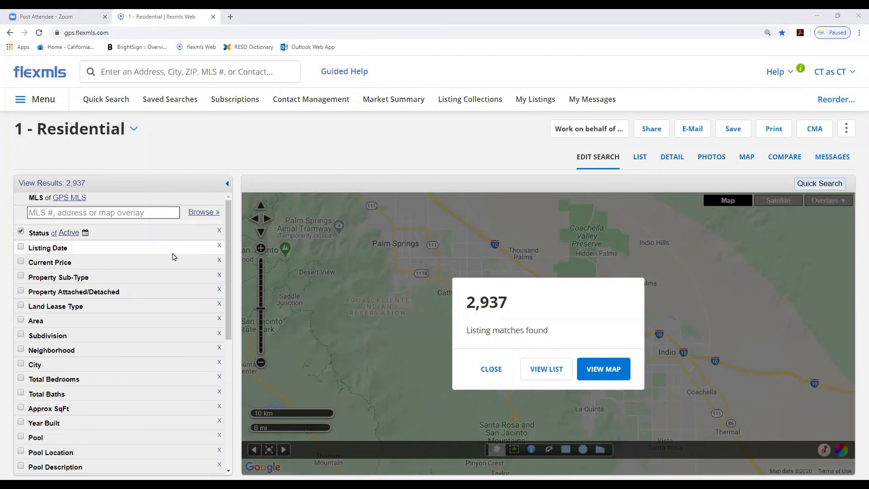
left_click(41, 237)
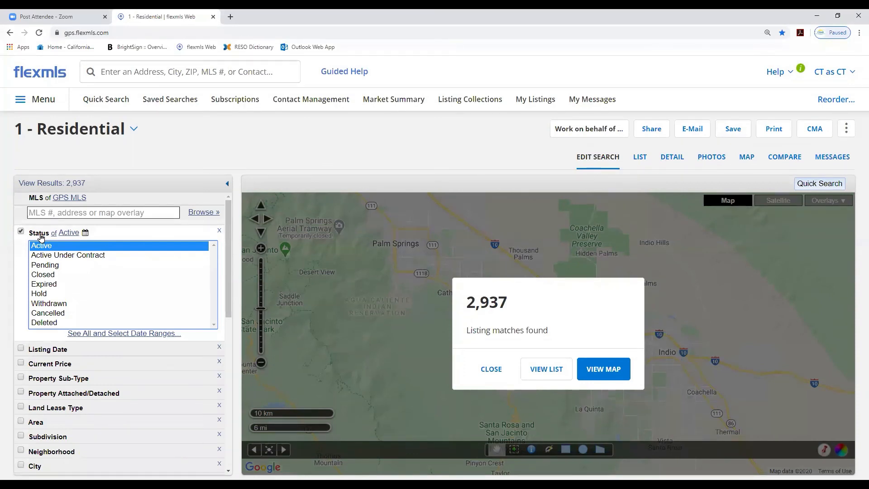
left_click(65, 256, "ctrl")
left_click(62, 265, "ctrl")
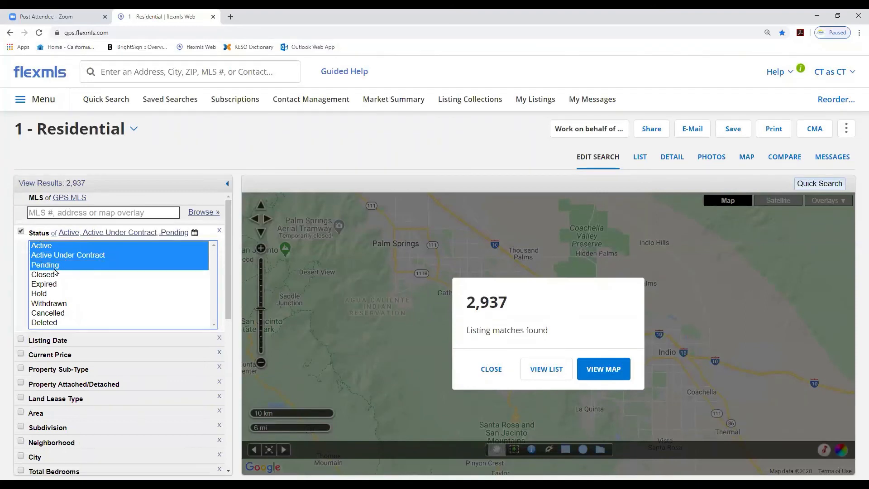
left_click(60, 275, "ctrl")
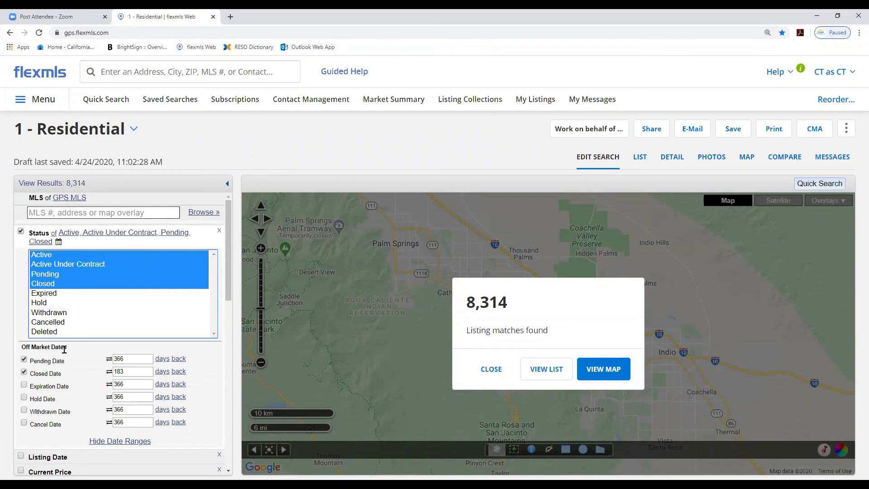
left_click(108, 361)
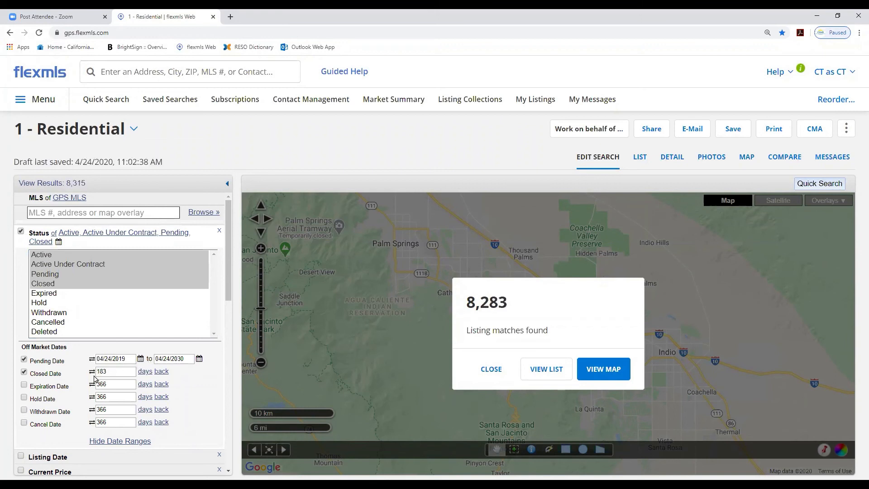
left_click(92, 370)
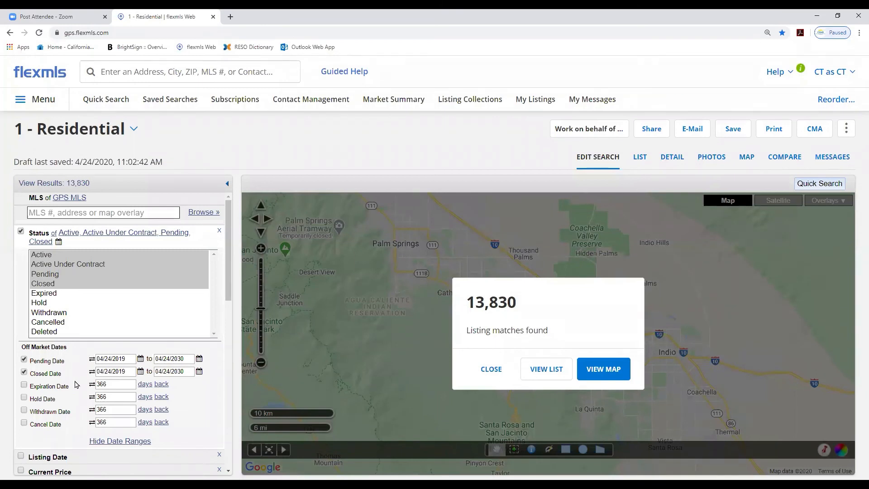
left_click(91, 360)
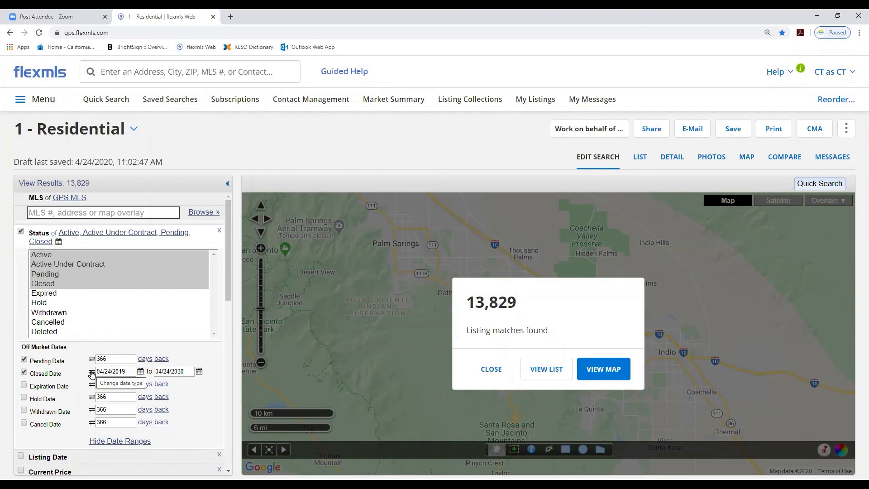
left_click(91, 372)
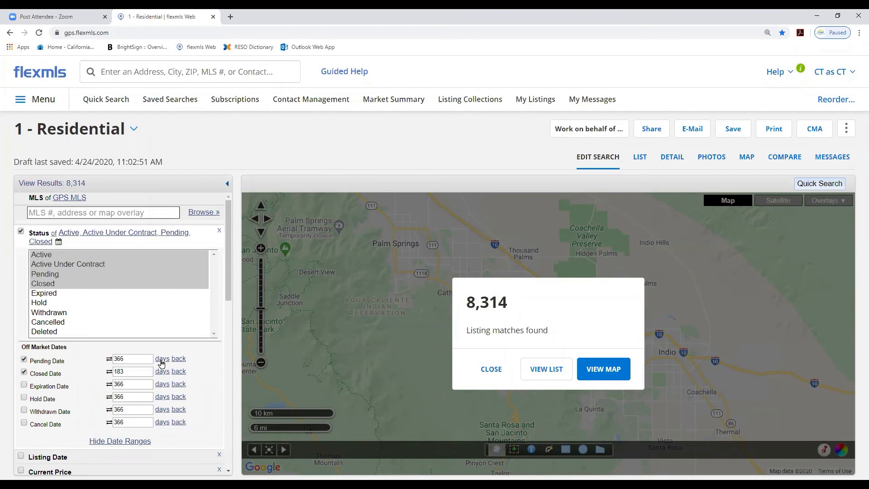
Set the Pending Date range to 6 months back
left_click(161, 359)
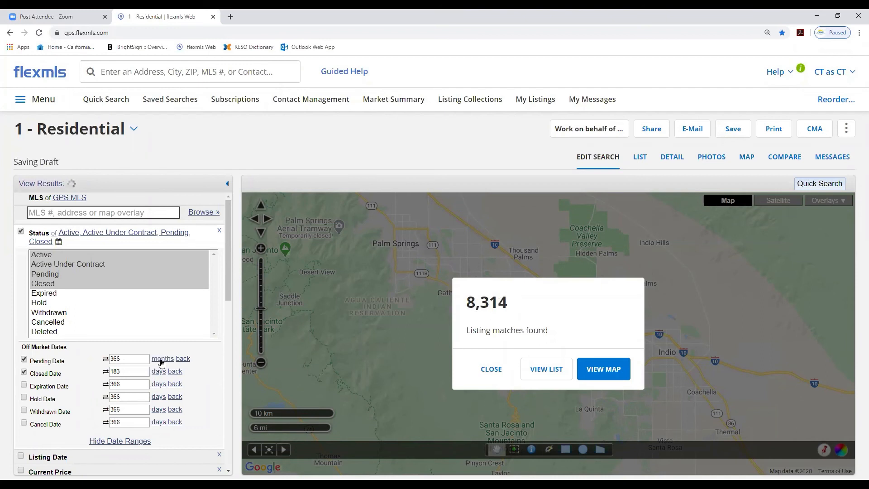
left_click(162, 359)
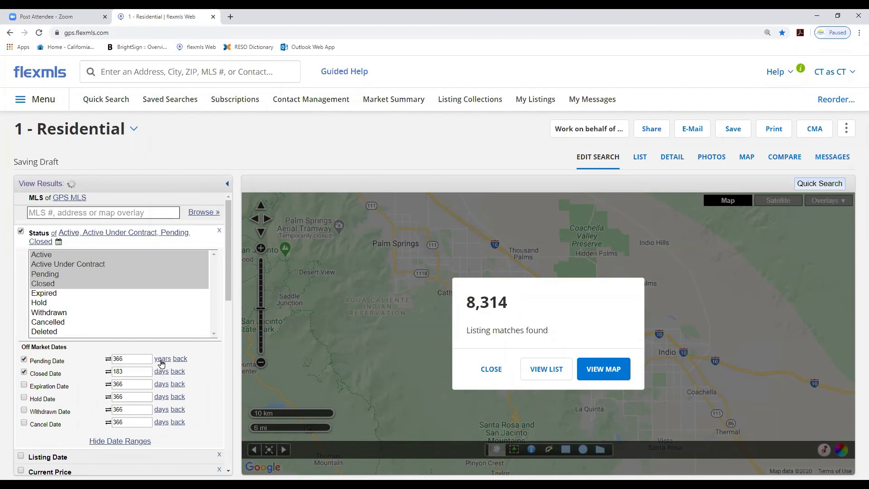
left_click(162, 360)
left_click(161, 359)
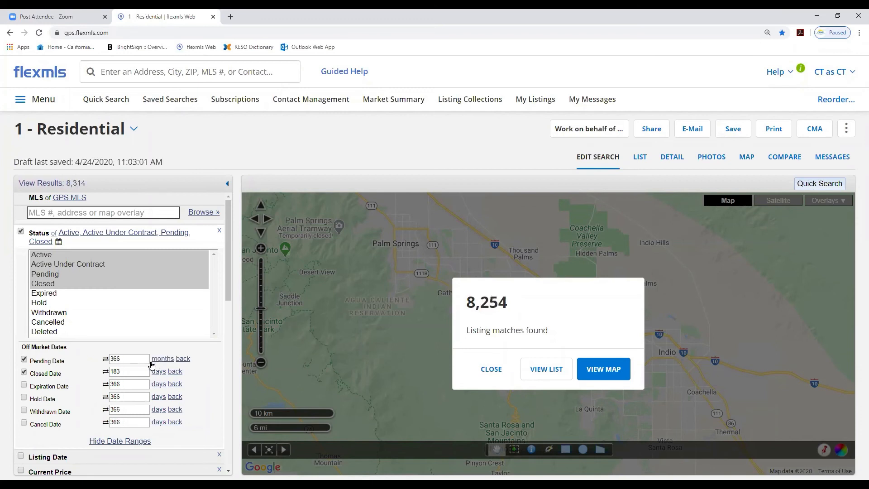
left_click_drag(136, 359, 111, 360)
type("6")
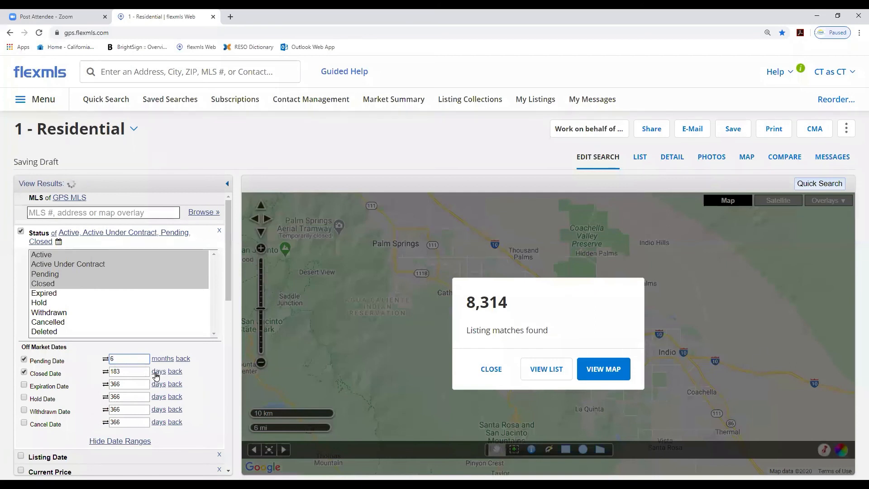
Set the Closed Date range to 6 months back
left_click(158, 371)
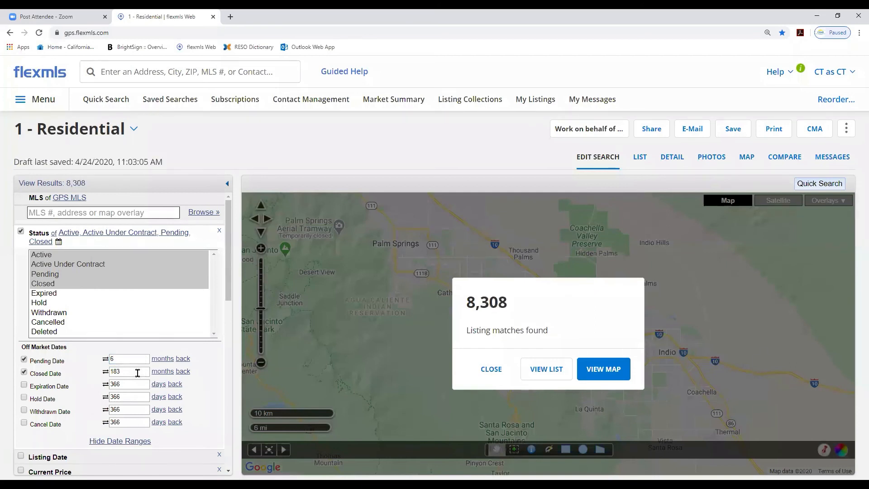
left_click_drag(135, 371, 116, 370)
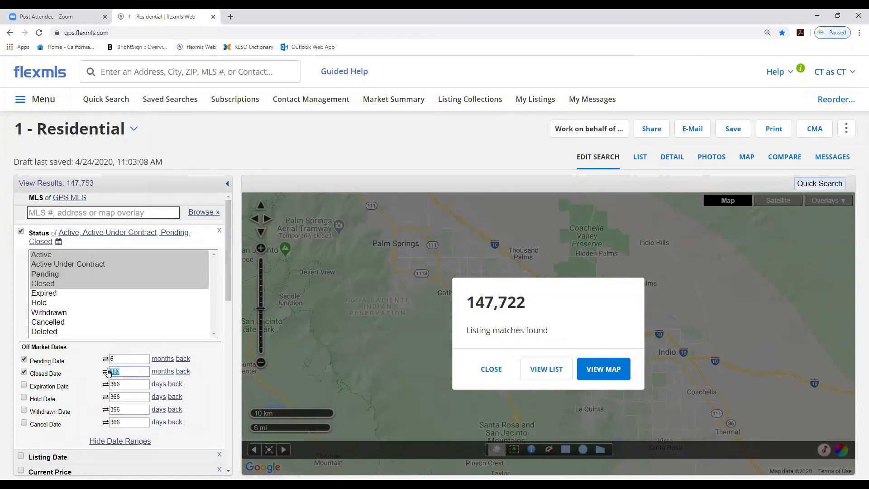
type("6")
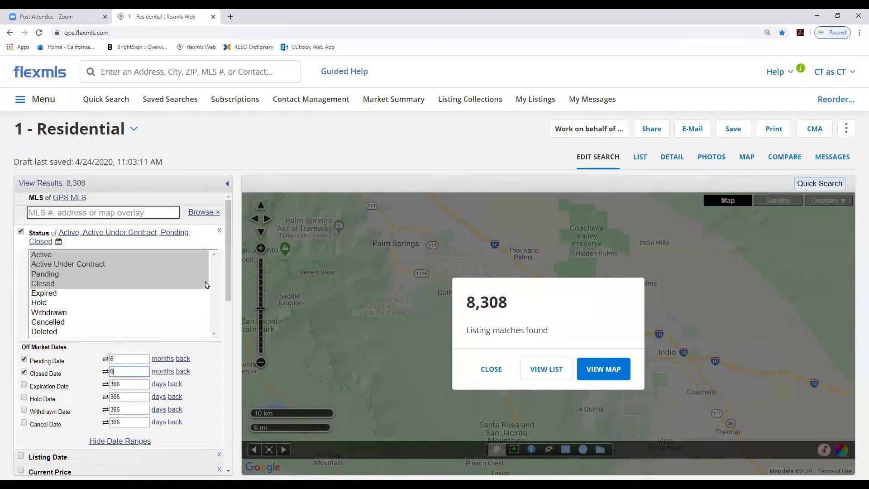
Filter the search by the city of Rancho Mirage
scroll(227, 262, "down", 3)
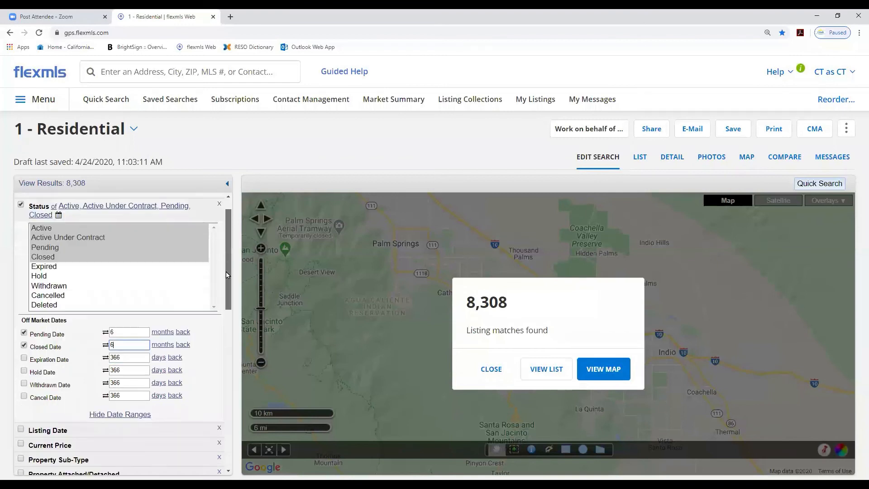
scroll(227, 256, "up", 2)
scroll(227, 255, "up", 1)
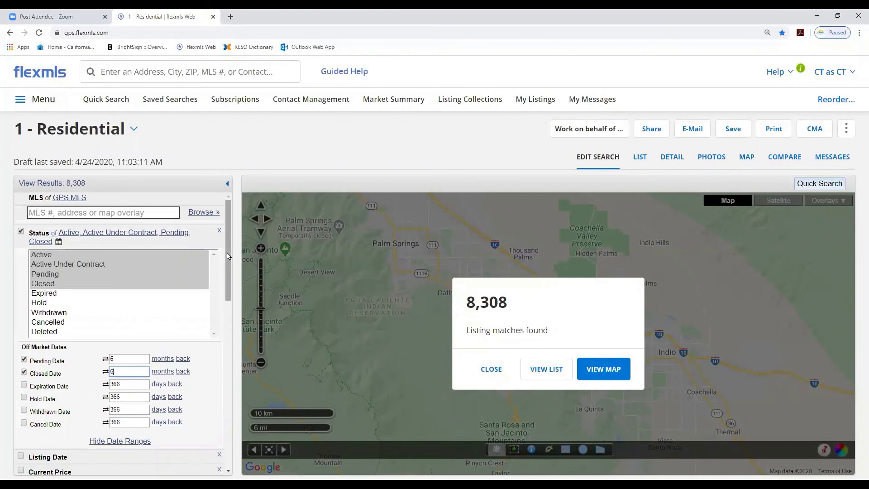
scroll(227, 256, "down", 10)
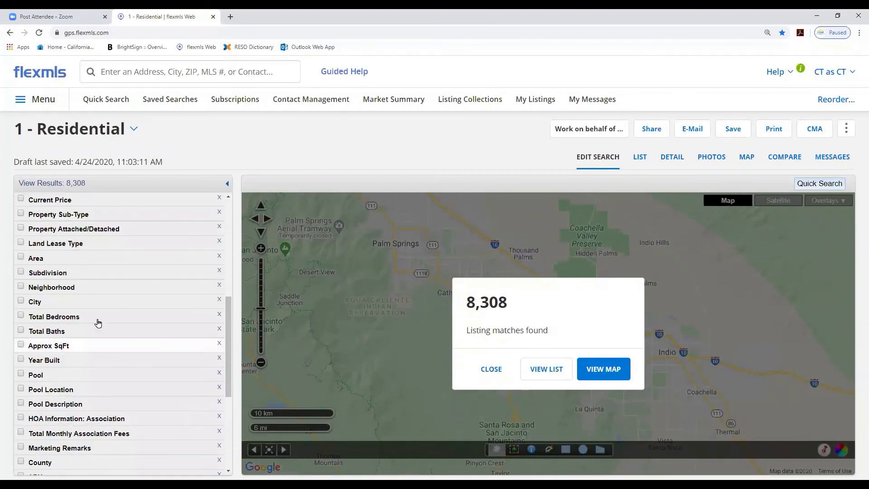
left_click(38, 303)
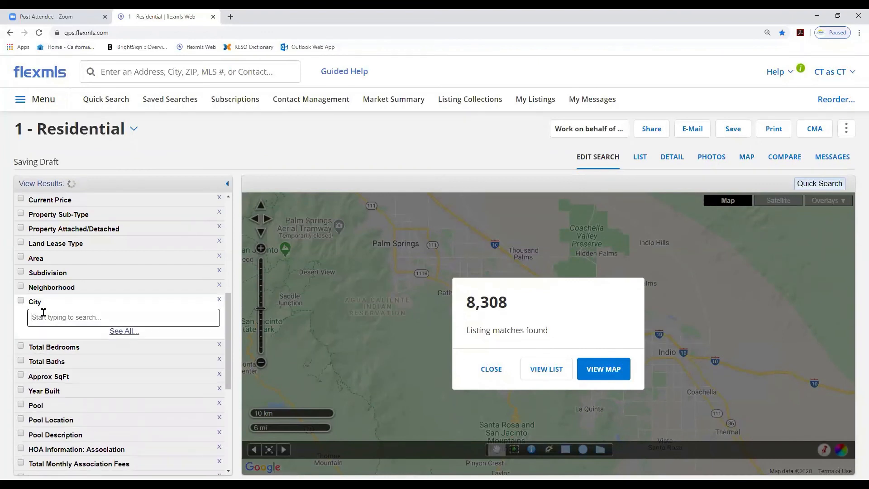
type("ranch")
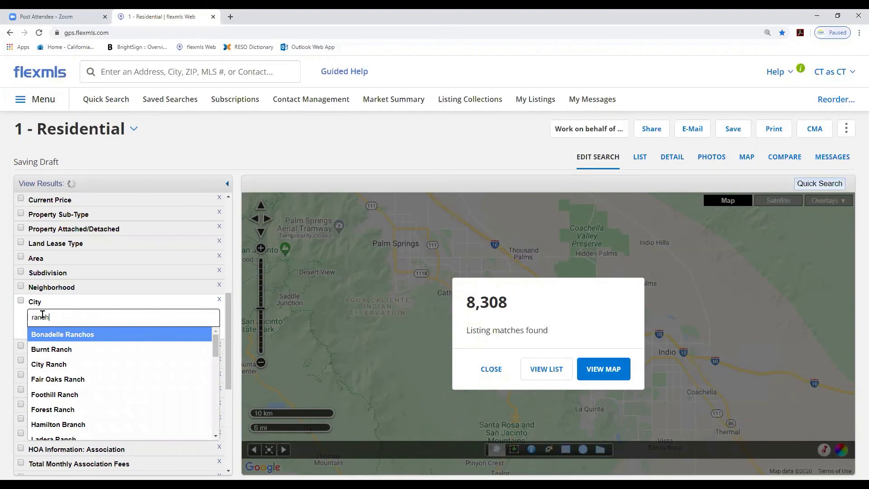
type("o m")
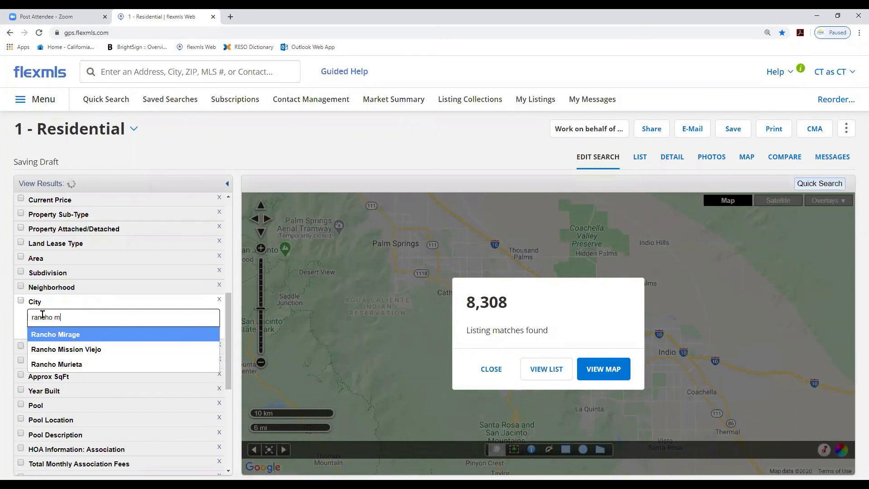
key("Return")
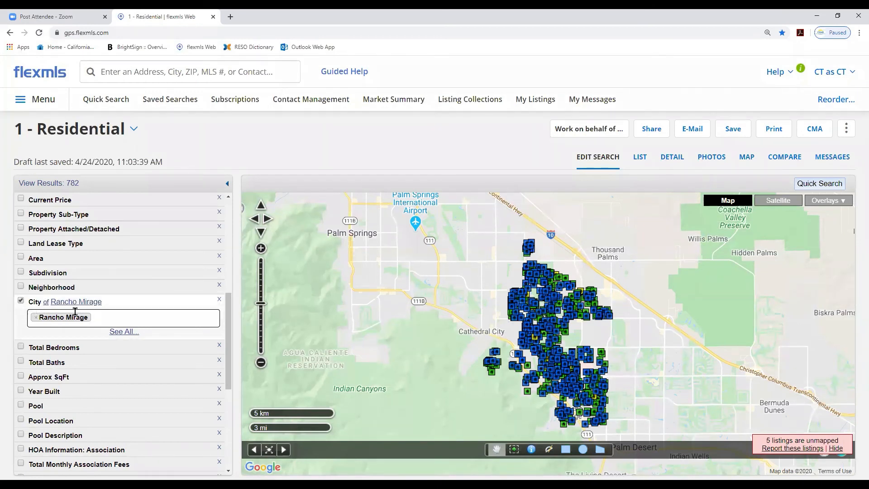
Add all ten Mission Hills subdivisions, from Mission Hills Country Club to Mission Hills/Westgate, to the Subdivision filter
left_click(43, 274)
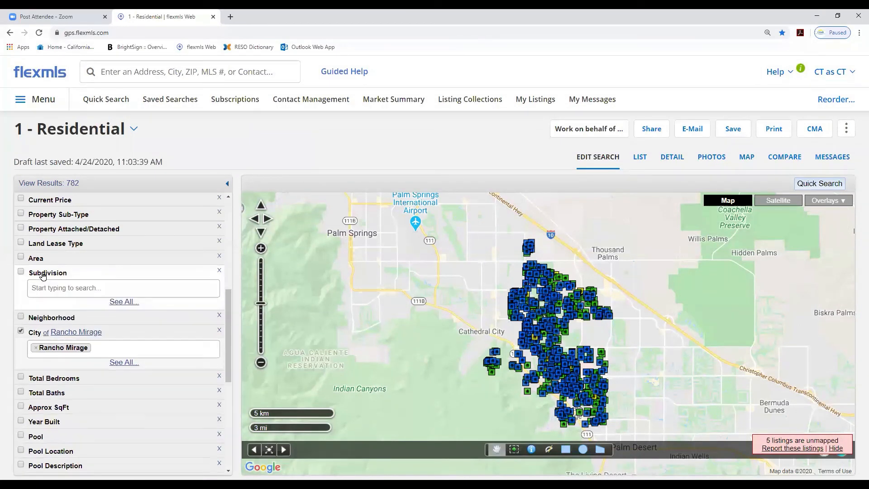
left_click(121, 307)
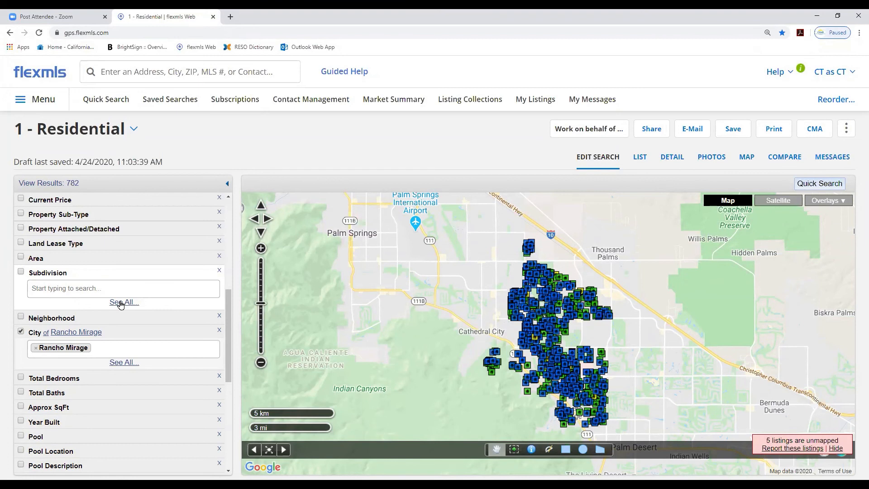
left_click(122, 303)
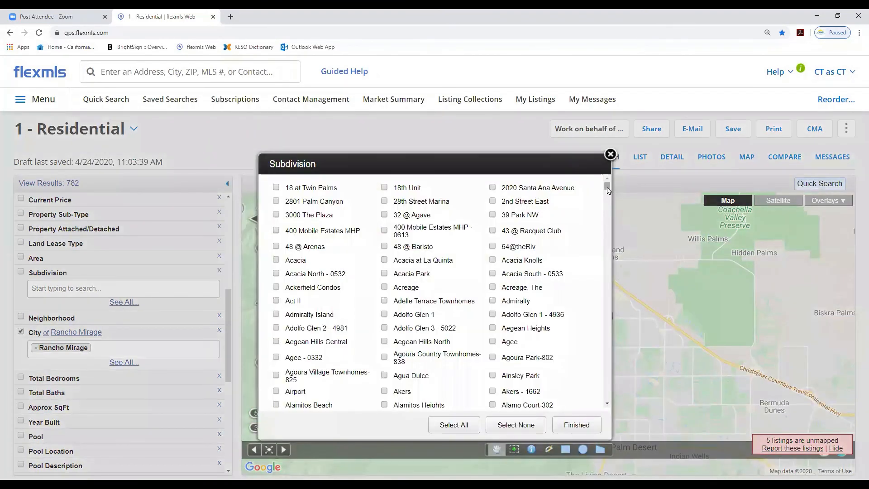
left_click_drag(607, 190, 607, 297)
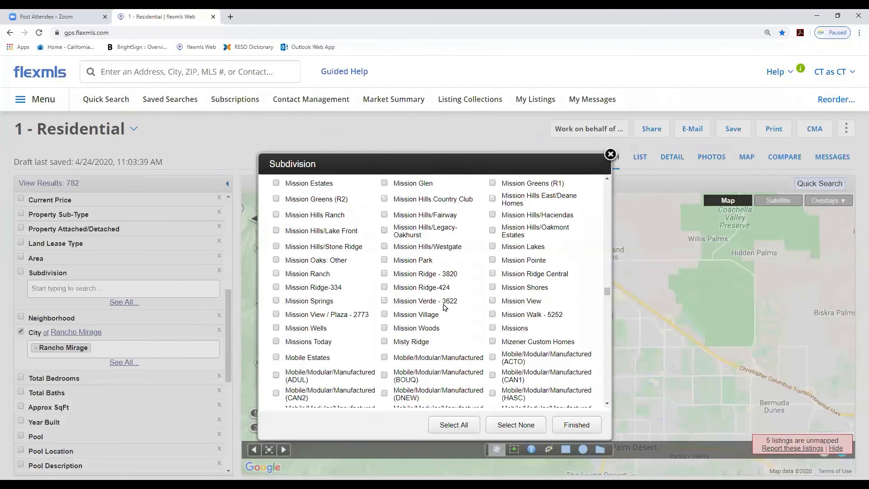
left_click(277, 216)
left_click(277, 247)
left_click(385, 215)
left_click(385, 247)
left_click(493, 200)
left_click(385, 200)
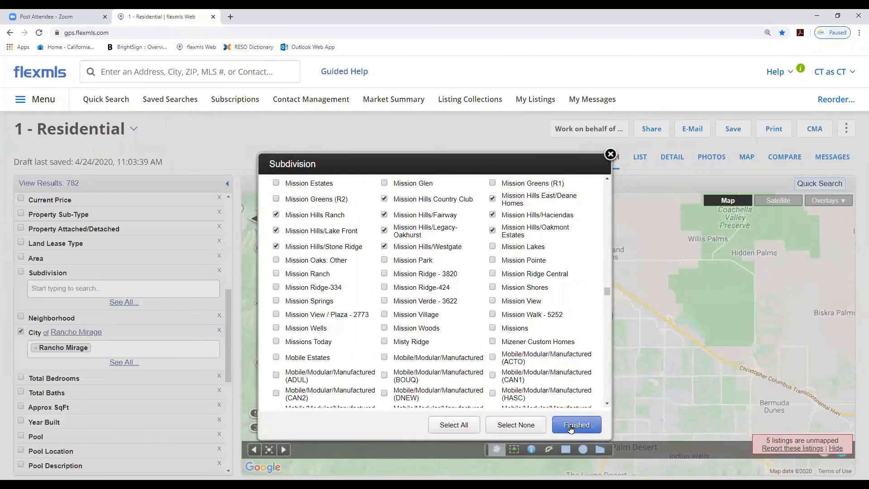
left_click(571, 429)
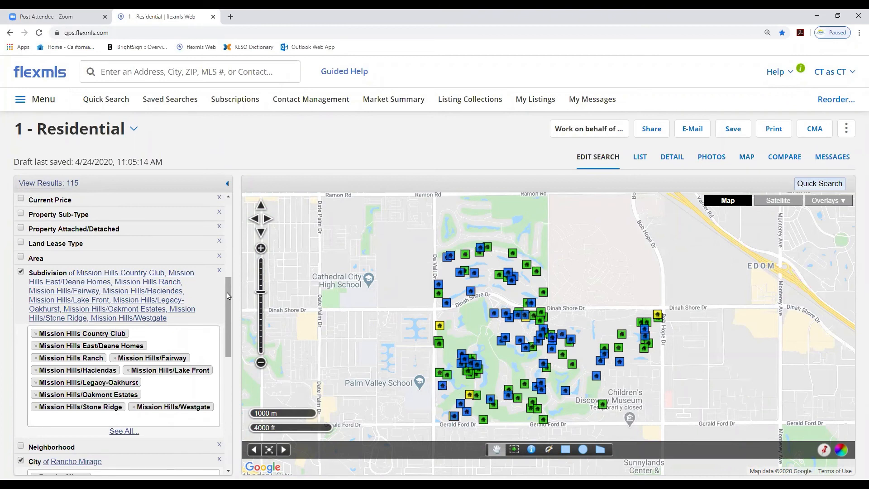
Set the minimum Total Bedrooms to 4 and the minimum Total Baths to 4
left_click_drag(227, 296, 228, 352)
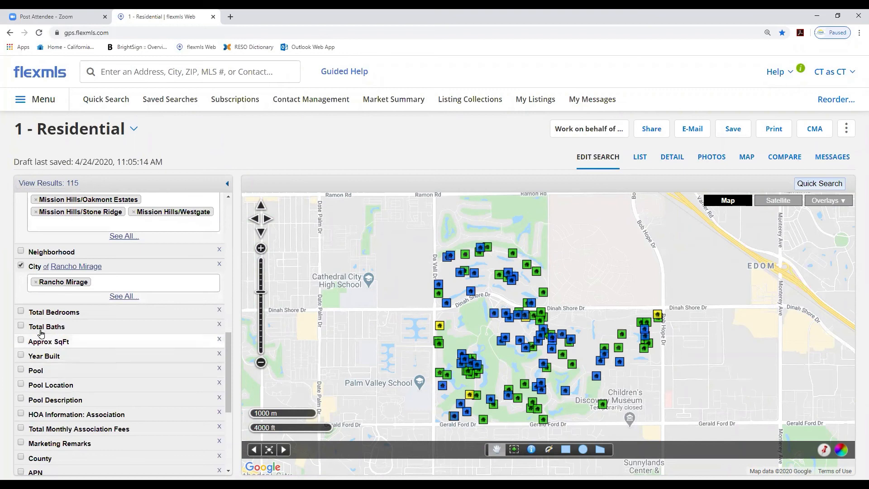
left_click(21, 312)
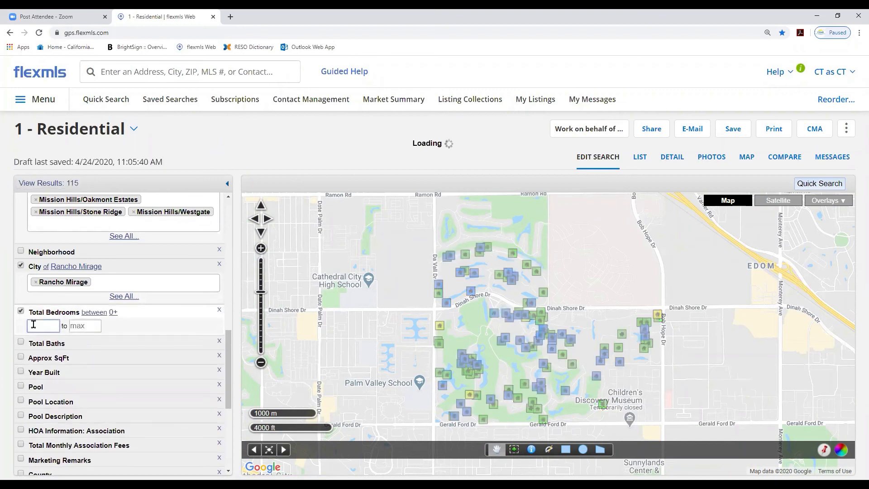
type("3")
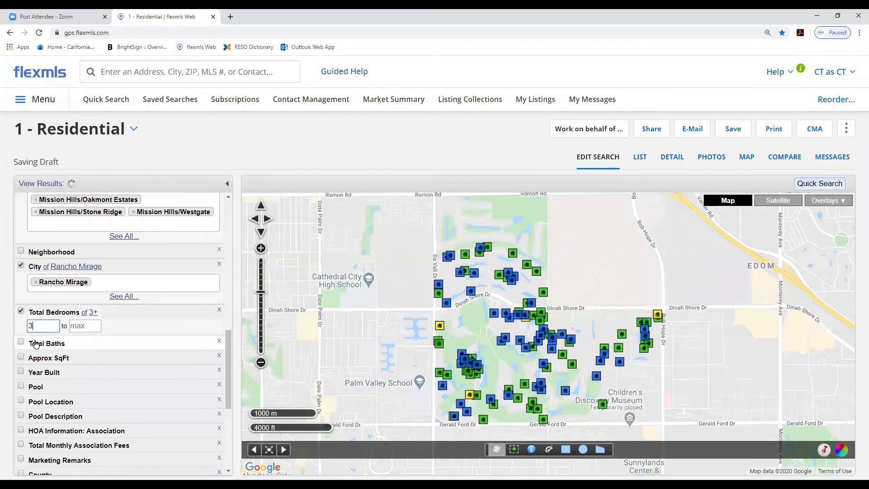
left_click(36, 344)
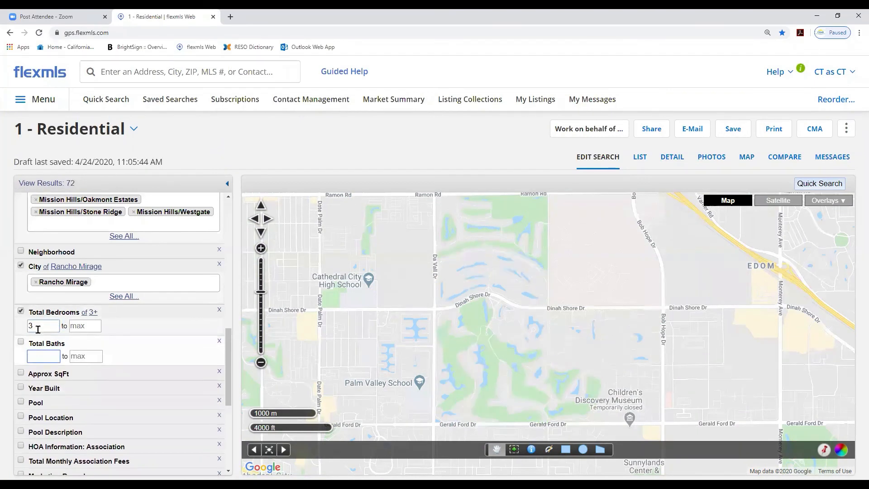
left_click_drag(41, 325, 22, 328)
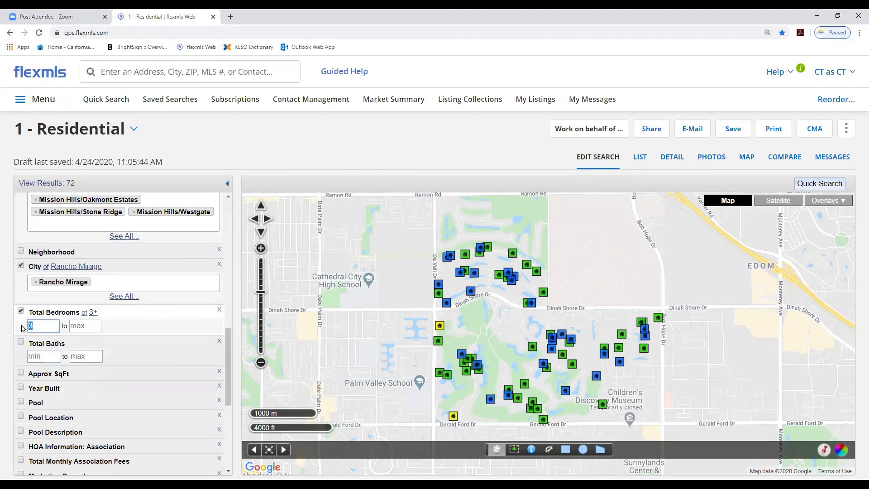
type("4")
left_click(35, 356)
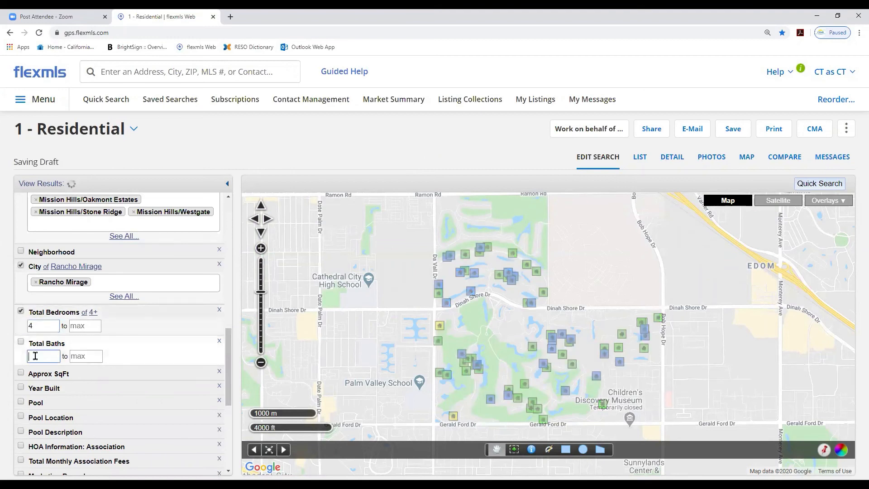
type("4")
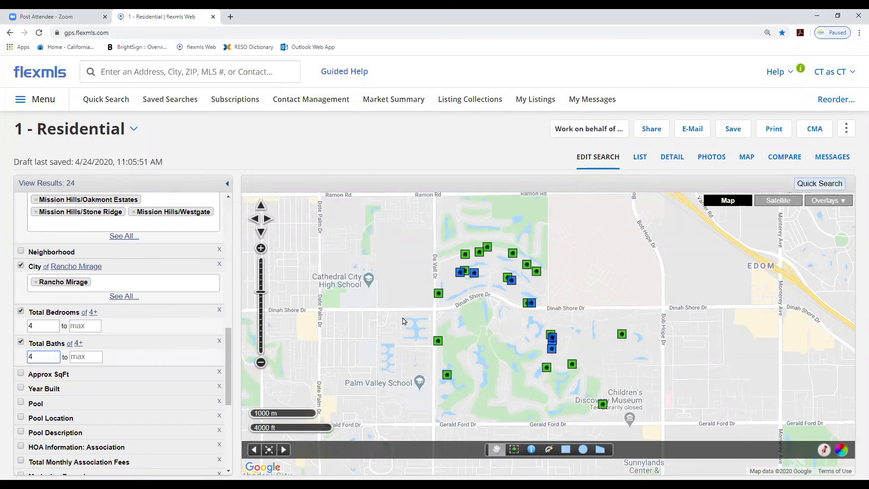
Zoom the map out and view the Color Legend for listing status
left_click(262, 302)
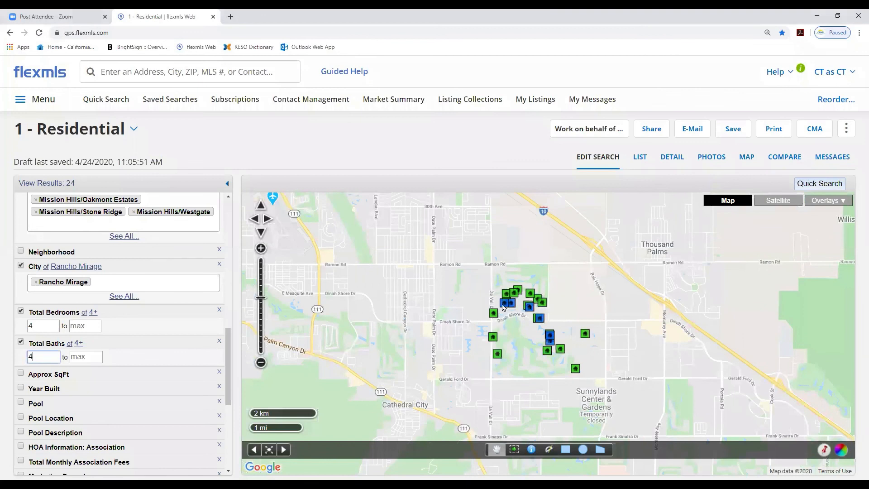
left_click(841, 449)
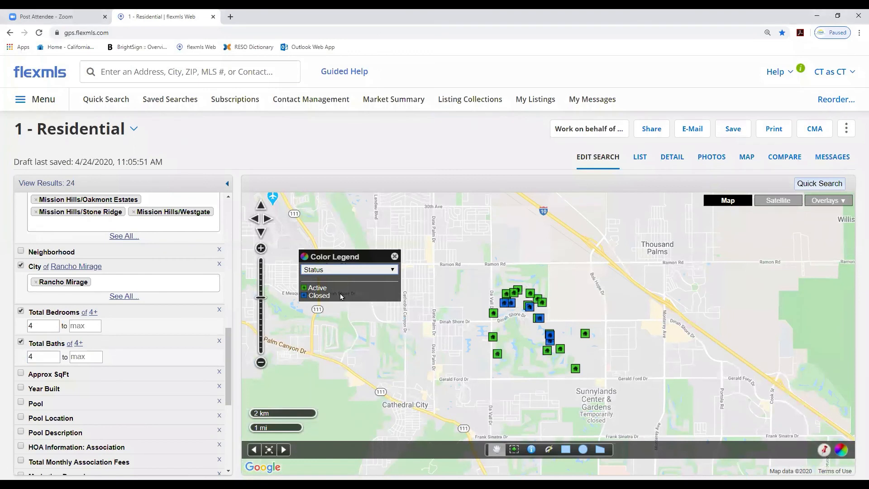
left_click(394, 257)
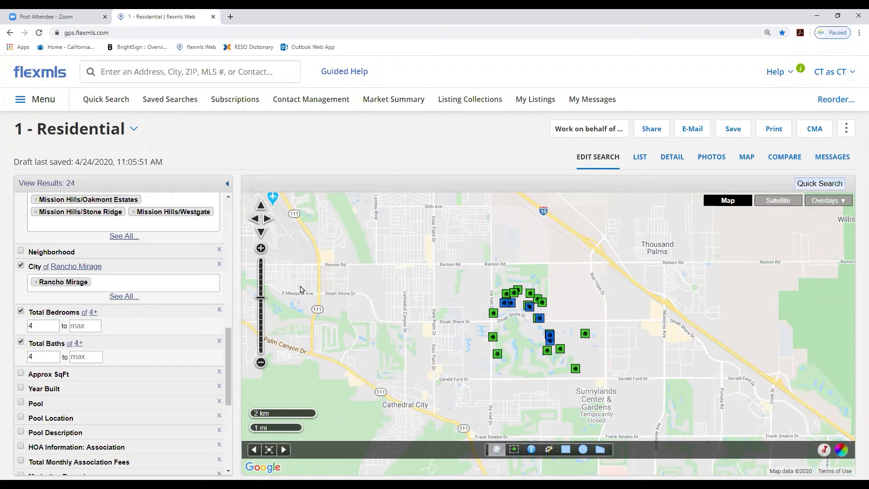
Show the results as a one-line list and sort it by SqFt ascending
left_click(639, 159)
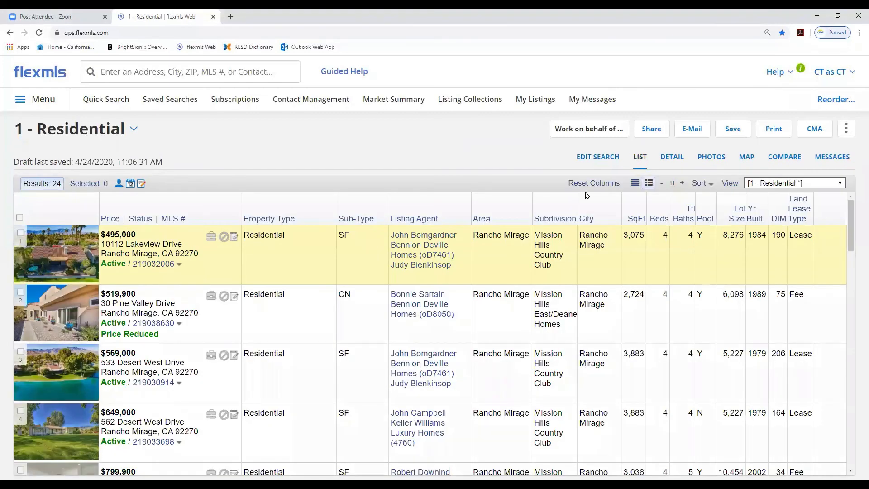
left_click(635, 184)
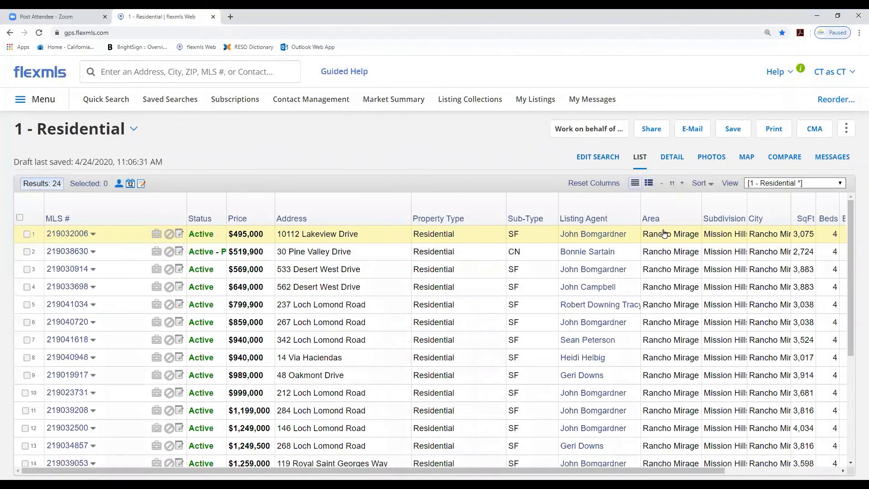
left_click_drag(788, 200, 781, 201)
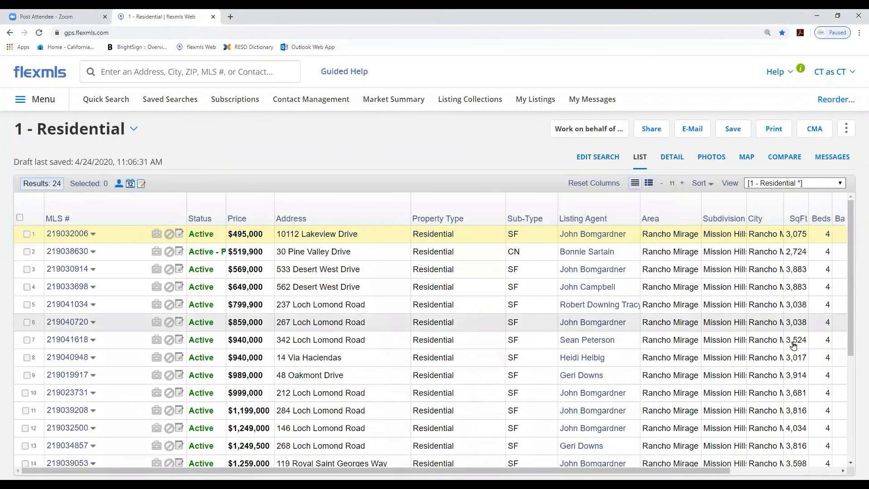
left_click(797, 221)
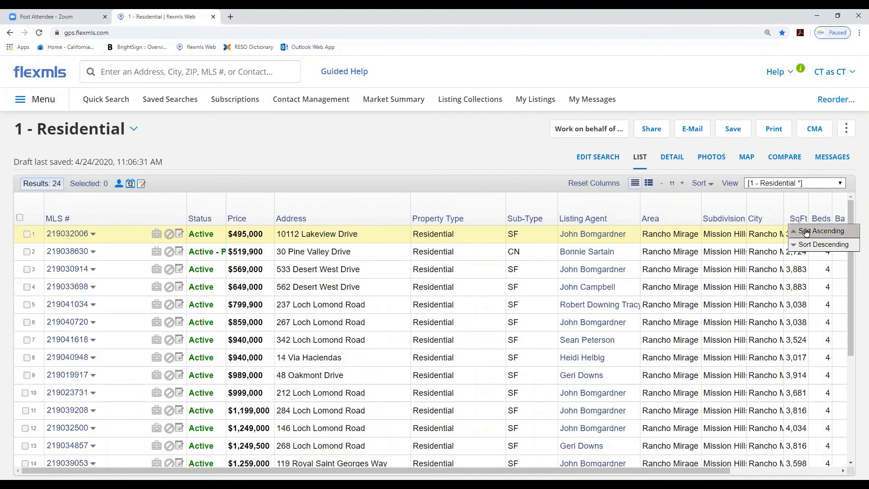
left_click(806, 232)
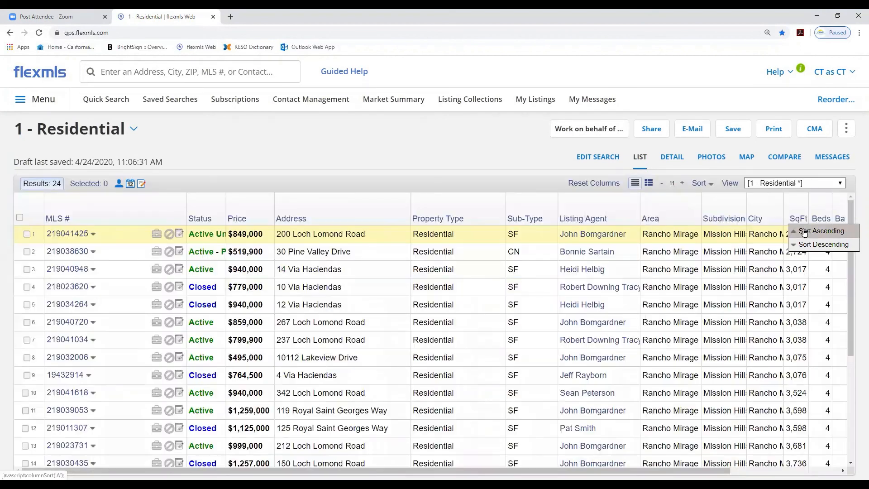
Select all results, then deselect the five largest listings in rows 20 to 24
scroll(775, 283, "down", 4)
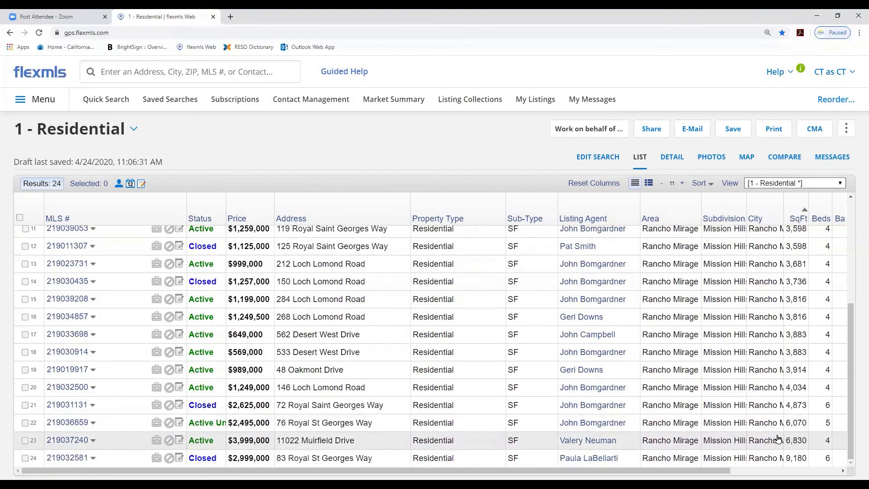
left_click(20, 219)
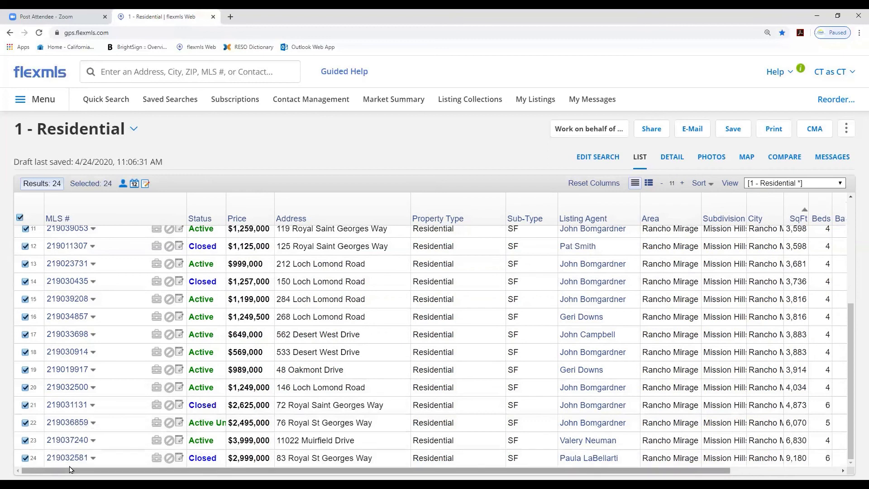
left_click(24, 458)
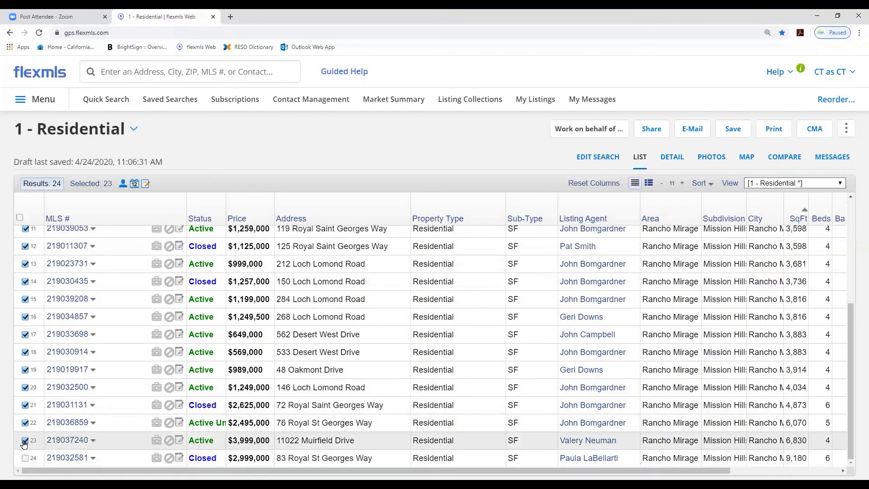
left_click(25, 440)
left_click(25, 423)
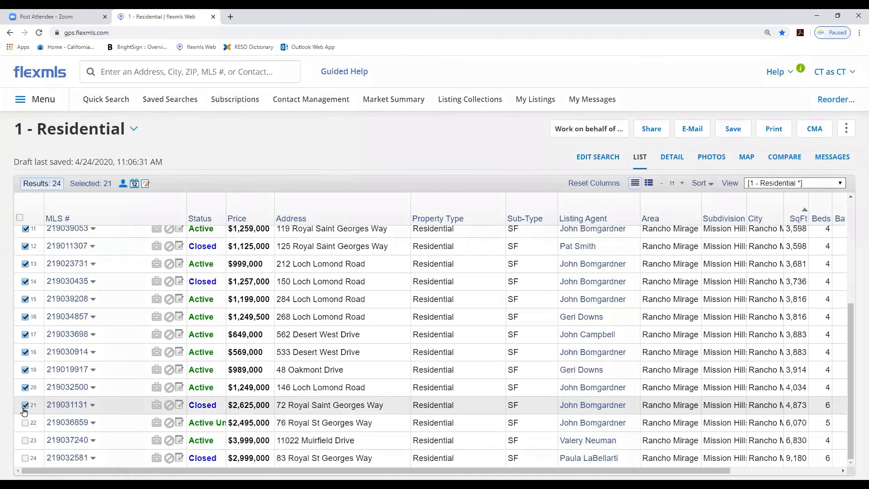
left_click(25, 404)
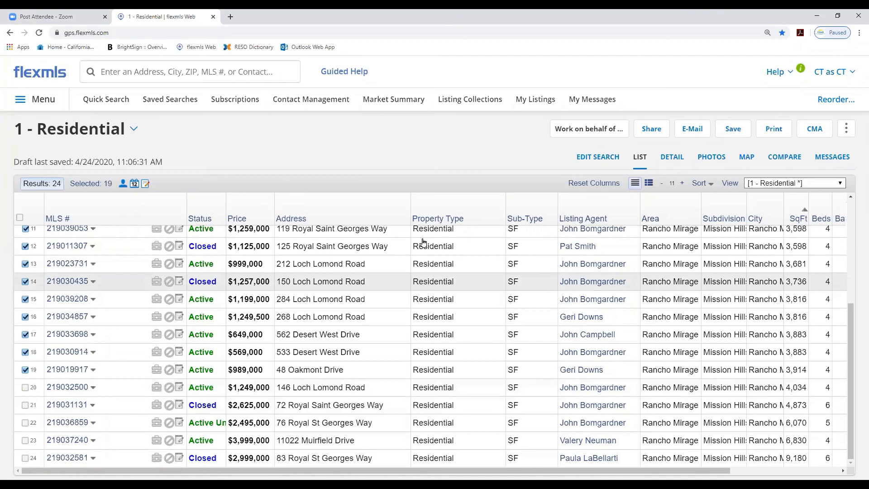
Return to the search criteria and set the Approx SqFt filter range from 3000 to 4000
left_click(599, 158)
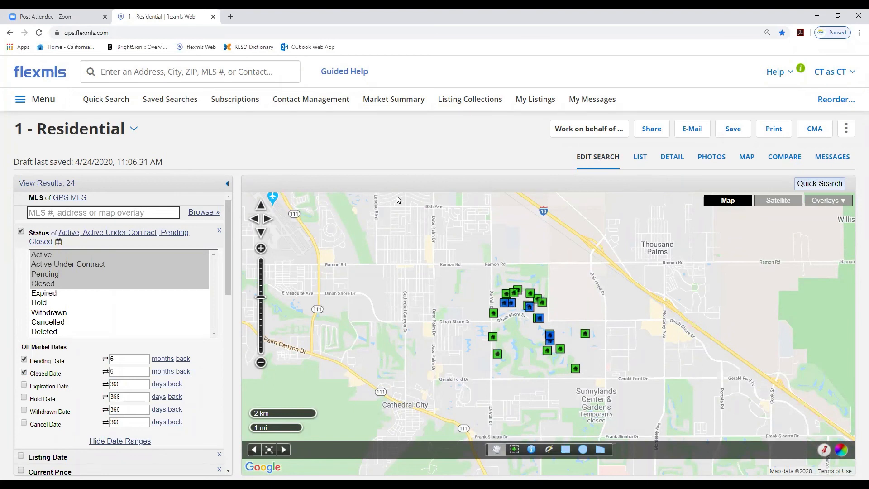
left_click_drag(229, 252, 136, 353)
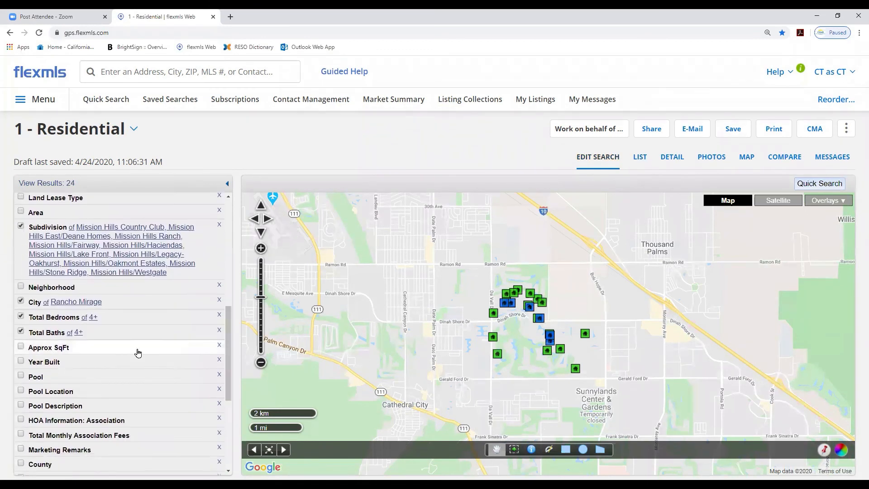
left_click(55, 351)
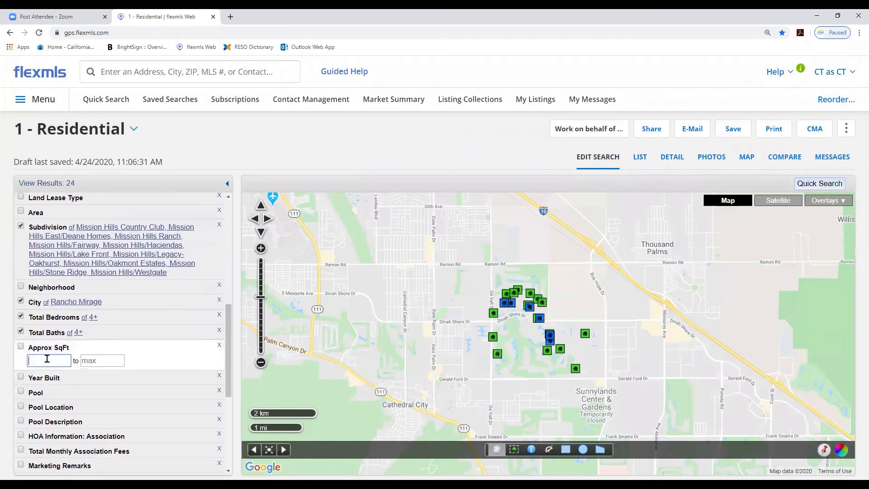
type("3000")
key("Tab")
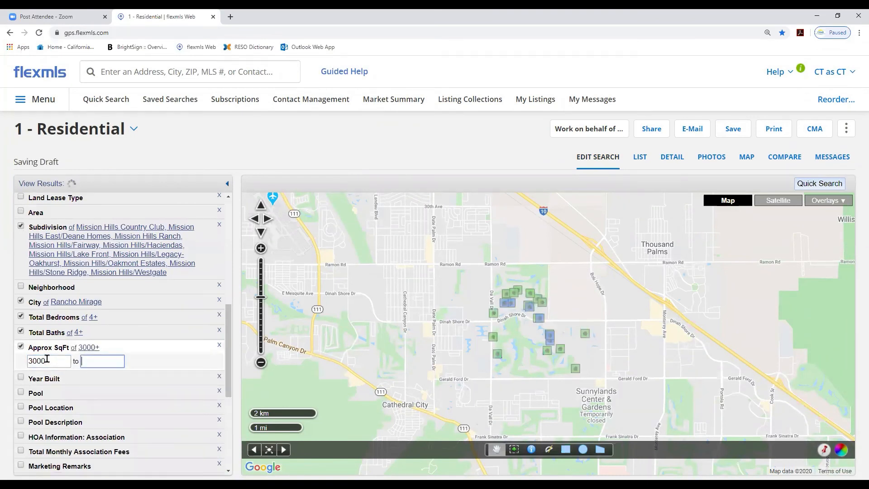
type("4000")
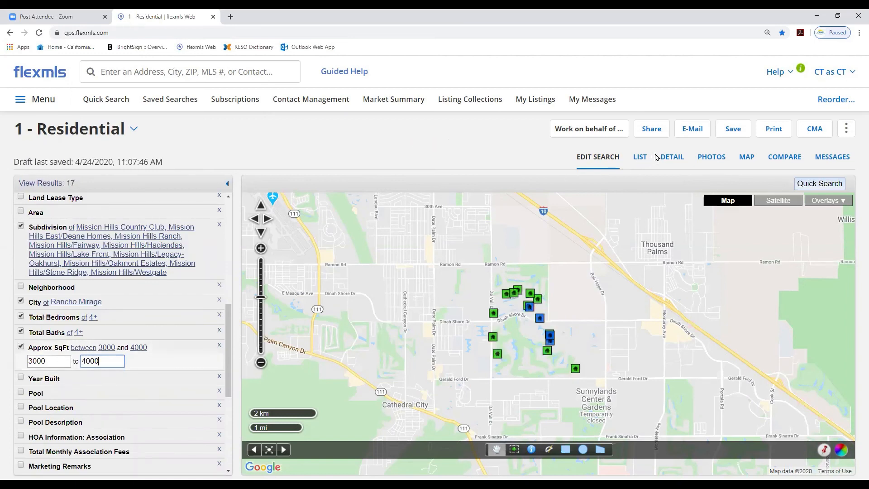
Show the results list in the normal view and sort it by DOM ascending
left_click(640, 157)
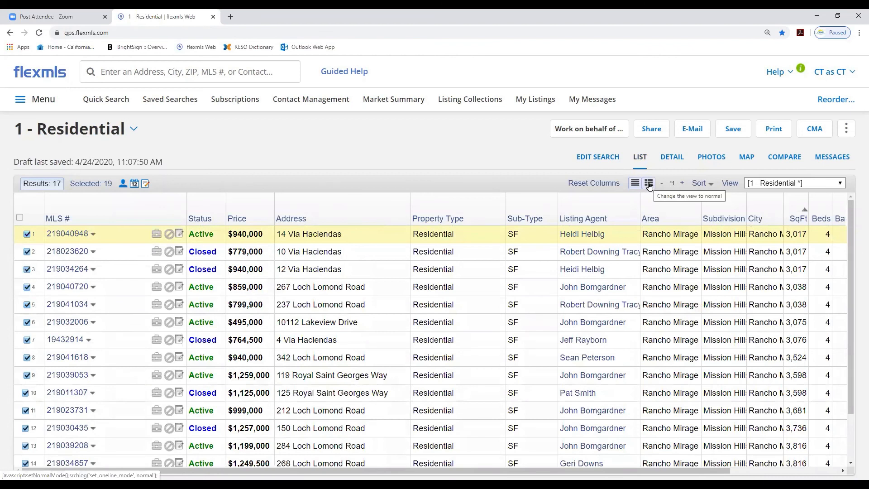
left_click(649, 184)
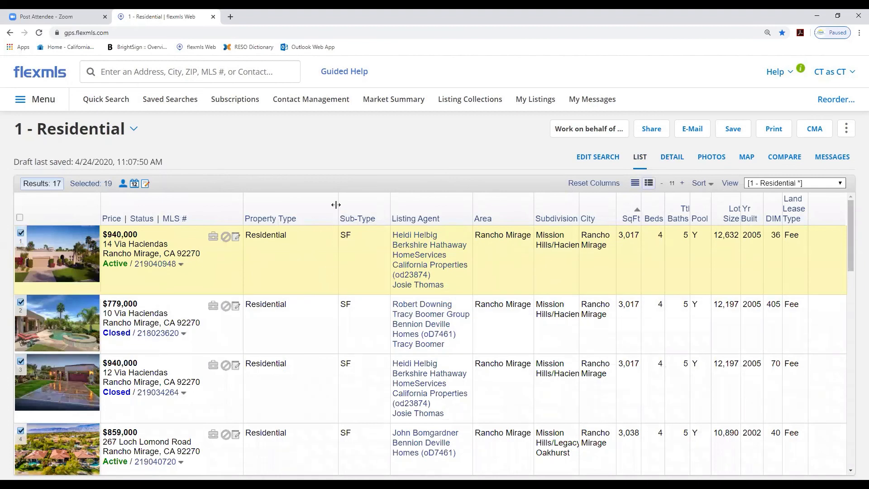
left_click_drag(333, 209, 308, 201)
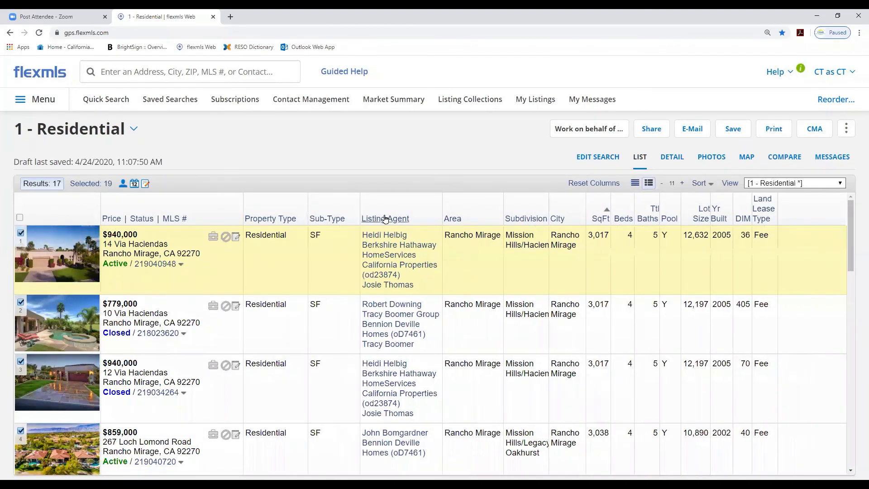
left_click_drag(360, 205, 349, 206)
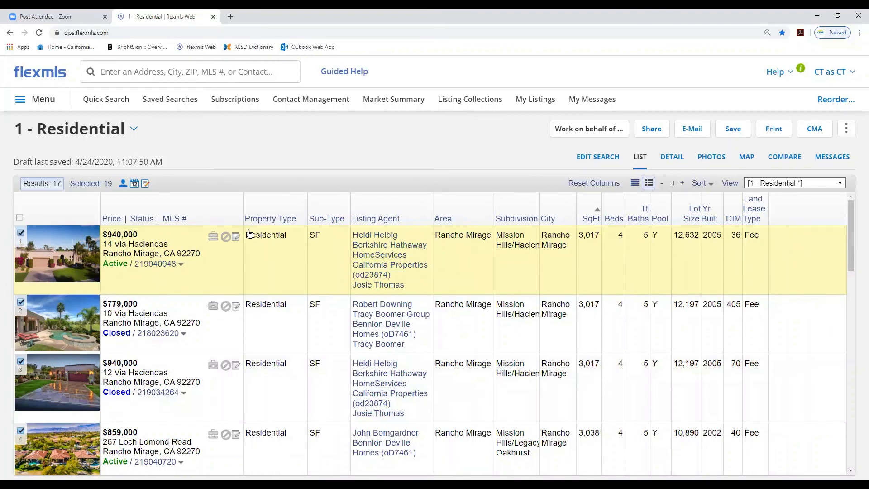
left_click(733, 221)
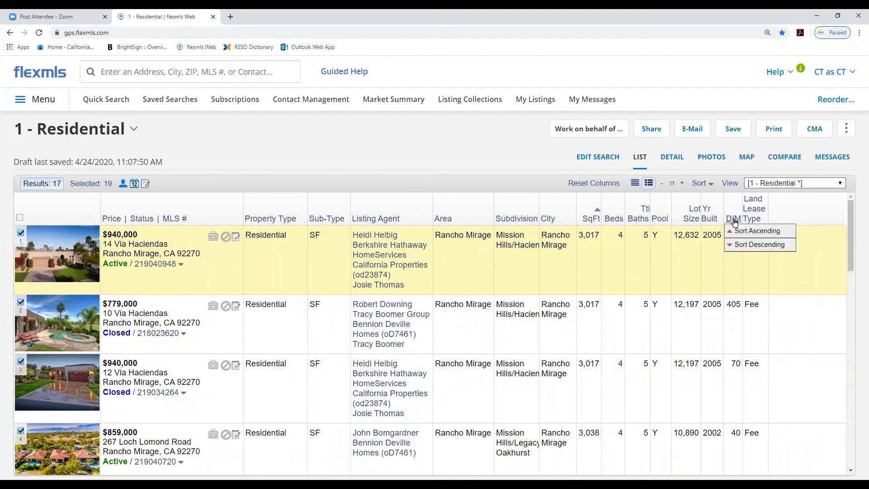
left_click(741, 232)
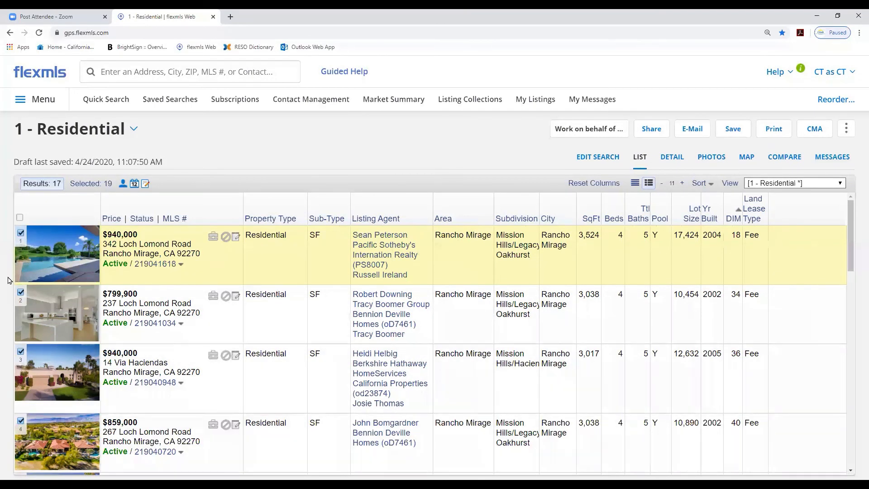
Clear the listing selection and generate a One-Line CMA from the results
left_click(20, 217)
left_click(20, 218)
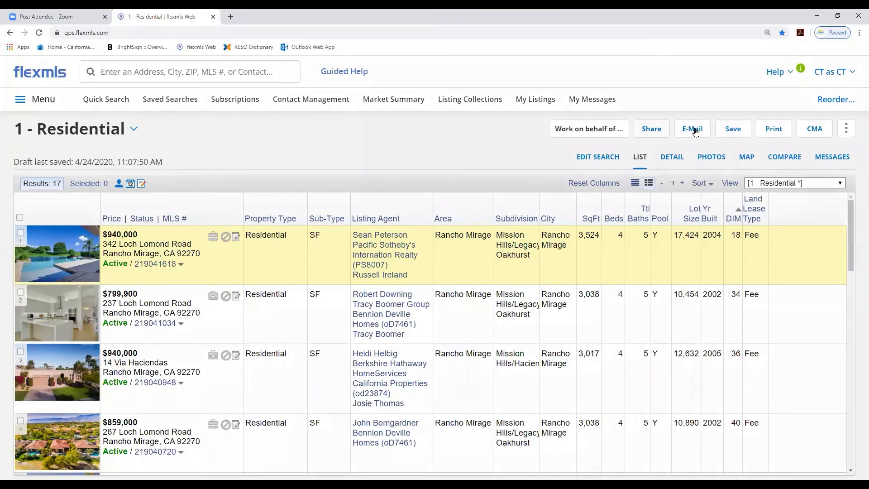
left_click(814, 129)
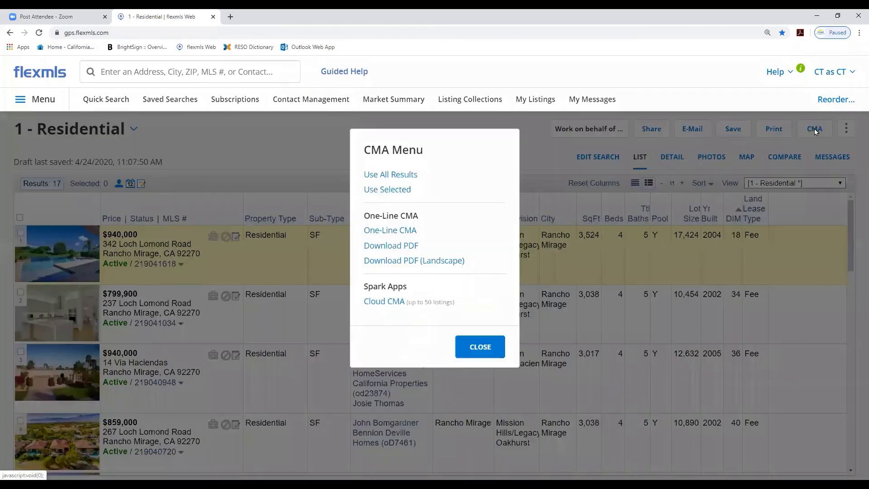
left_click(388, 232)
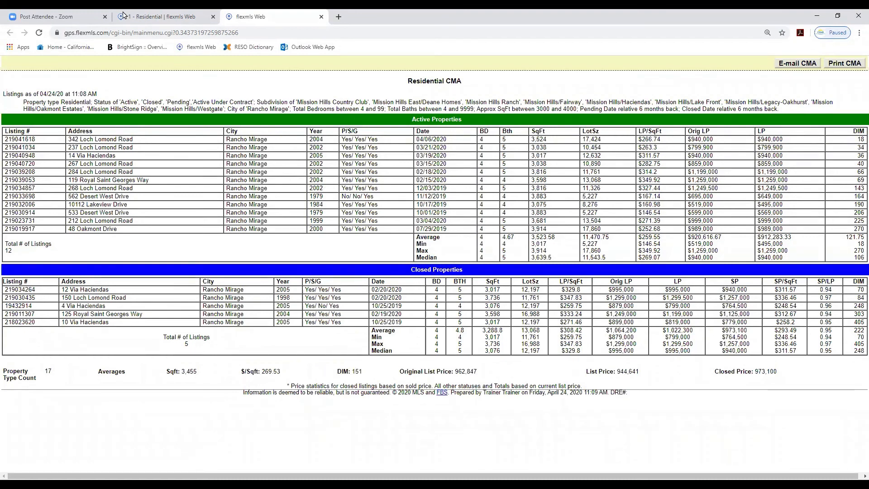
Open the e-mail form for the CMA and add a saved contact as the recipient
left_click(805, 64)
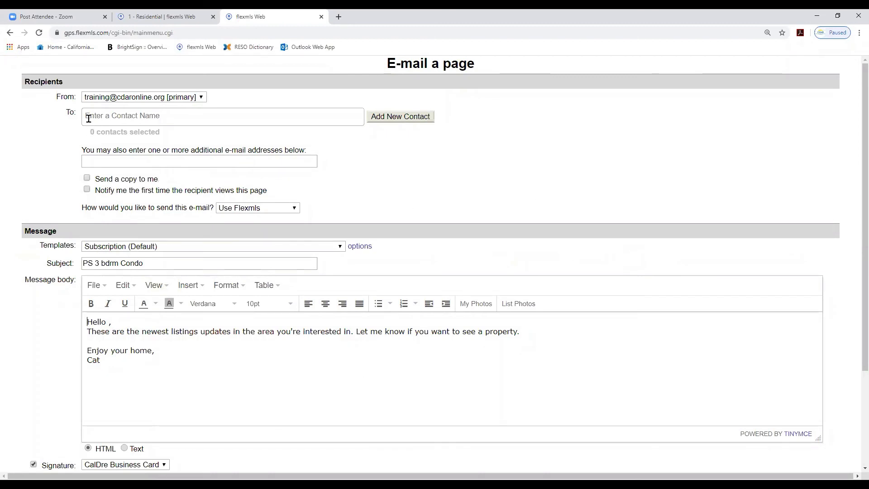
left_click(88, 119)
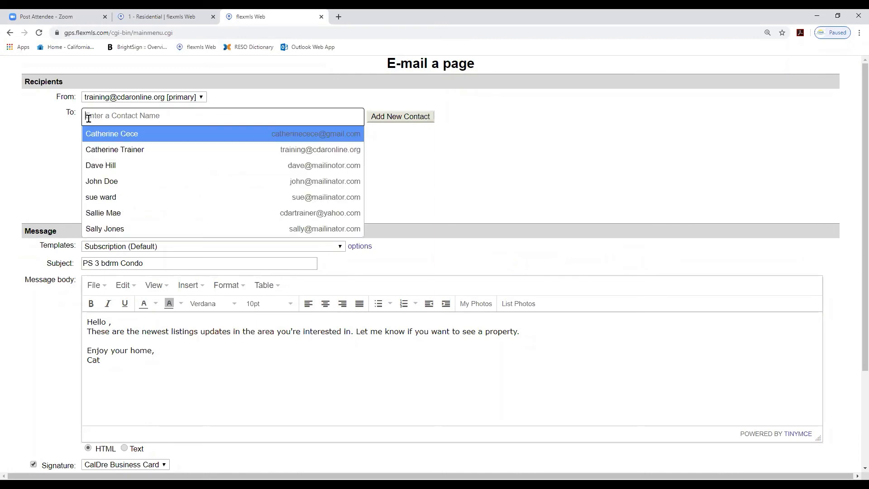
left_click(103, 146)
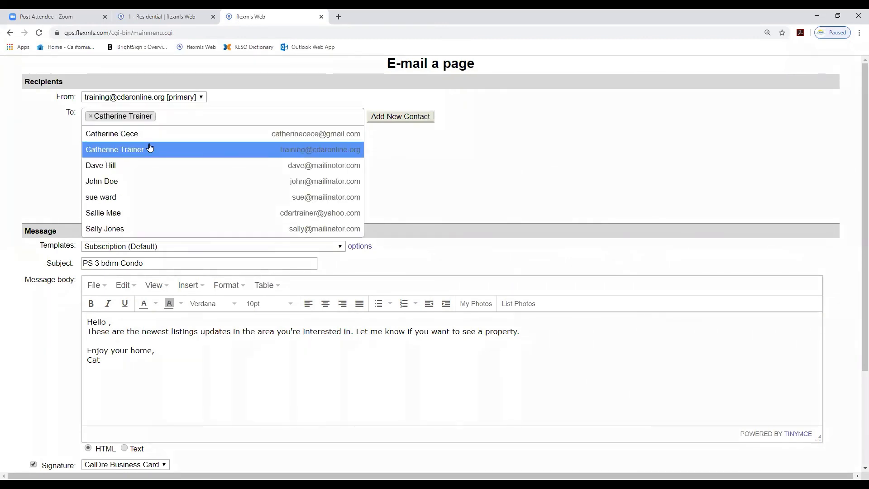
left_click(392, 149)
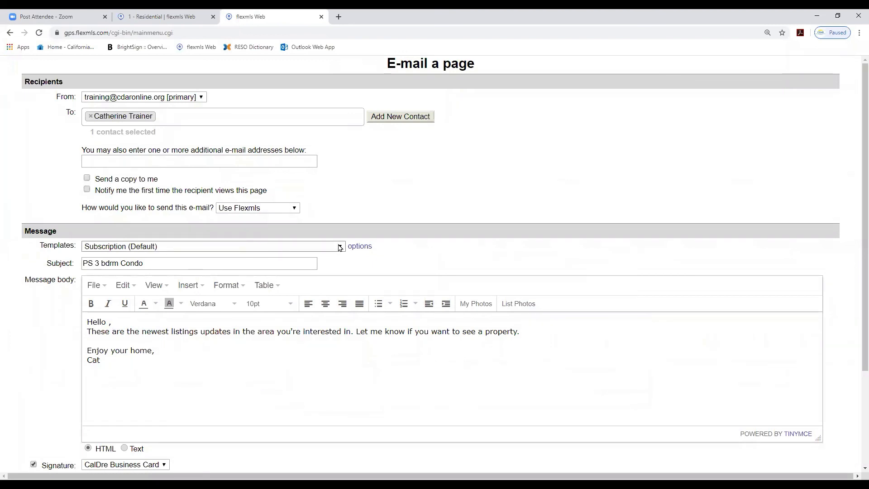
Apply the One-line CMA e-mail template and change the greeting to address the client by first name
left_click(340, 247)
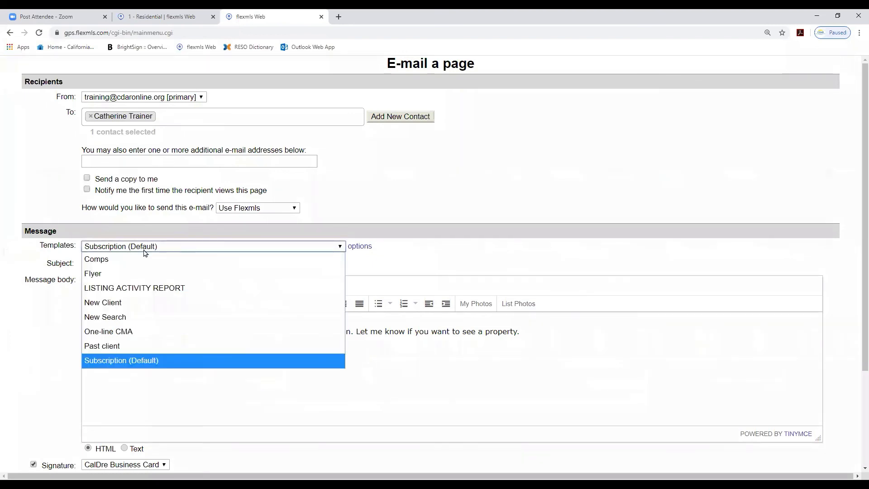
left_click(124, 333)
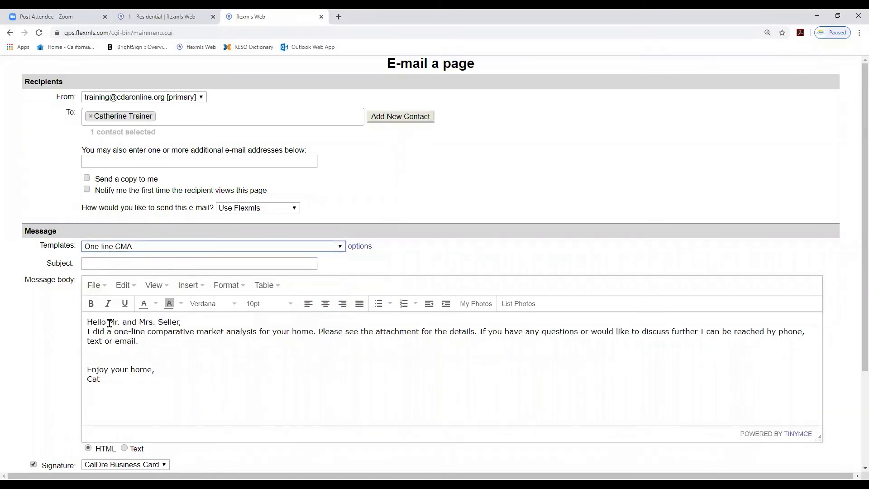
left_click(180, 323)
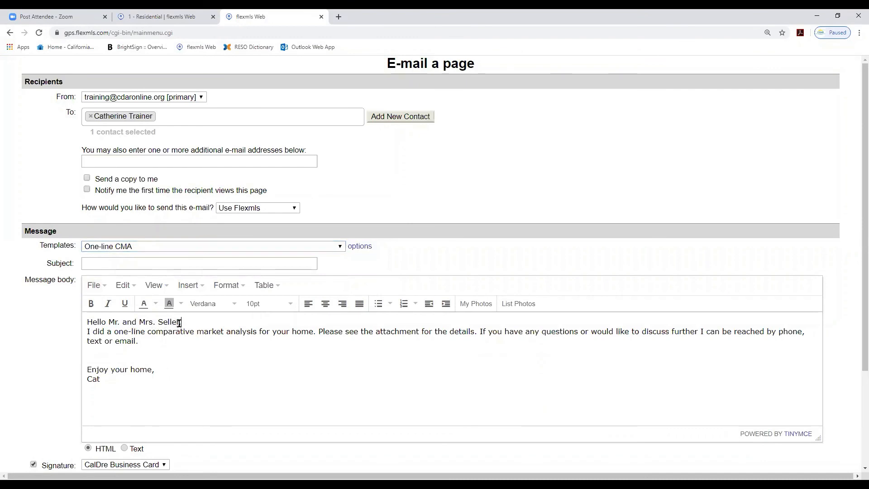
key("BackSpace")
key("BackSpace")
key("BackSpace")
key("BackSpace")
key("BackSpace")
key("BackSpace")
key("BackSpace")
key("BackSpace")
key("BackSpace")
key("BackSpace")
key("BackSpace")
key("BackSpace")
key("BackSpace")
key("BackSpace")
key("BackSpace")
key("BackSpace")
key("BackSpace")
key("BackSpace")
key("BackSpace")
key("BackSpace")
type("Bob,")
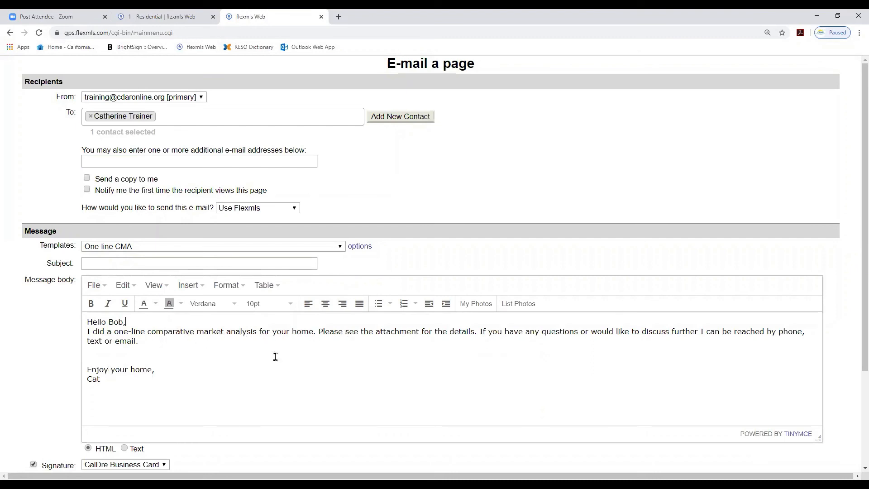
Enter the subject One line CMA and send the CMA e-mail to the client
left_click(87, 262)
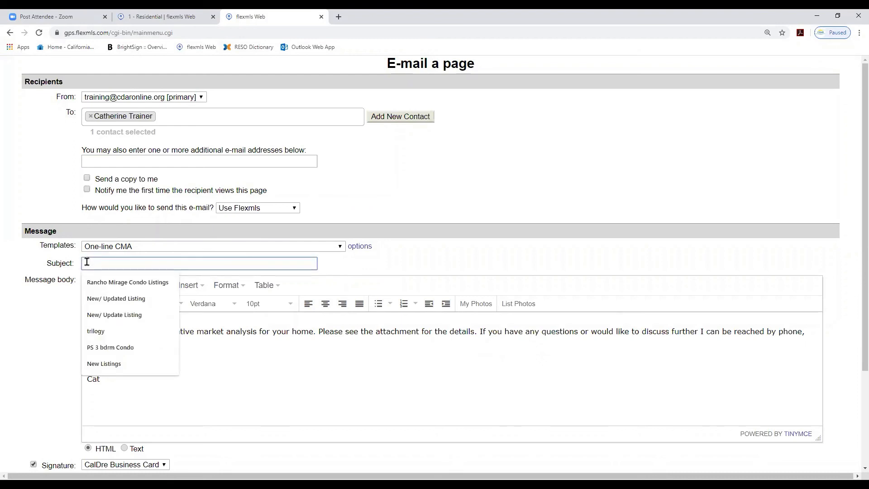
type("One")
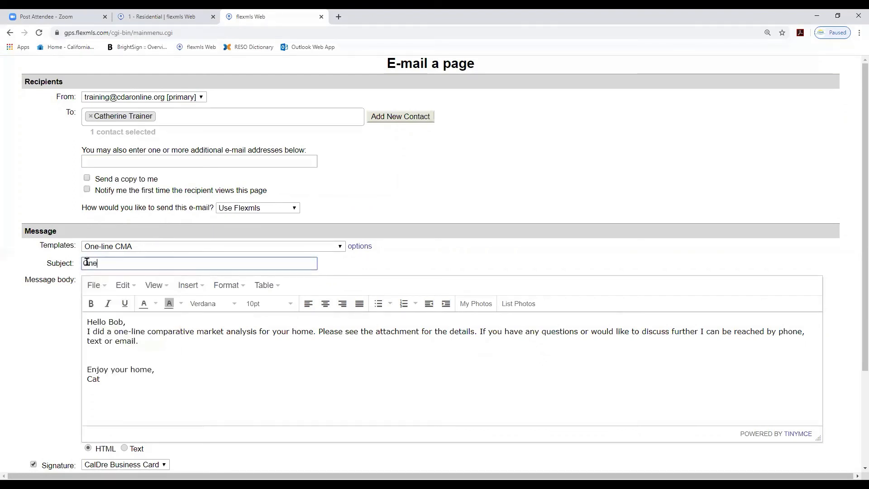
type(" line CMA")
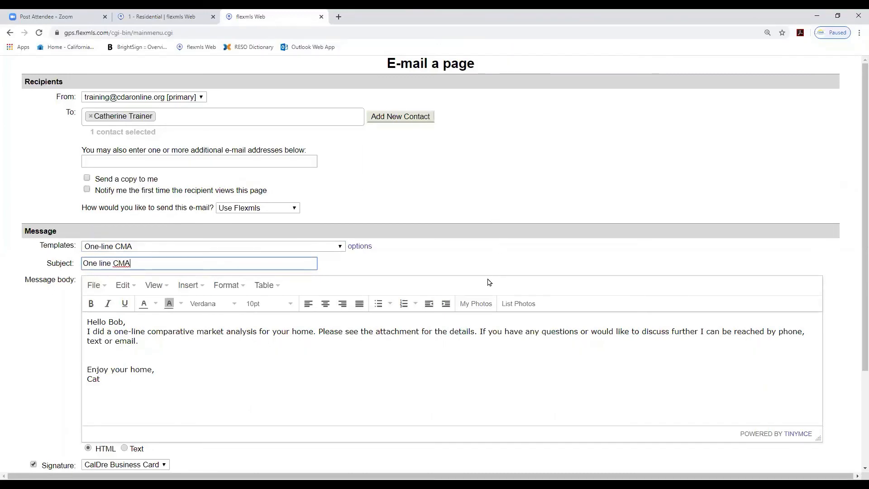
scroll(499, 279, "down", 2)
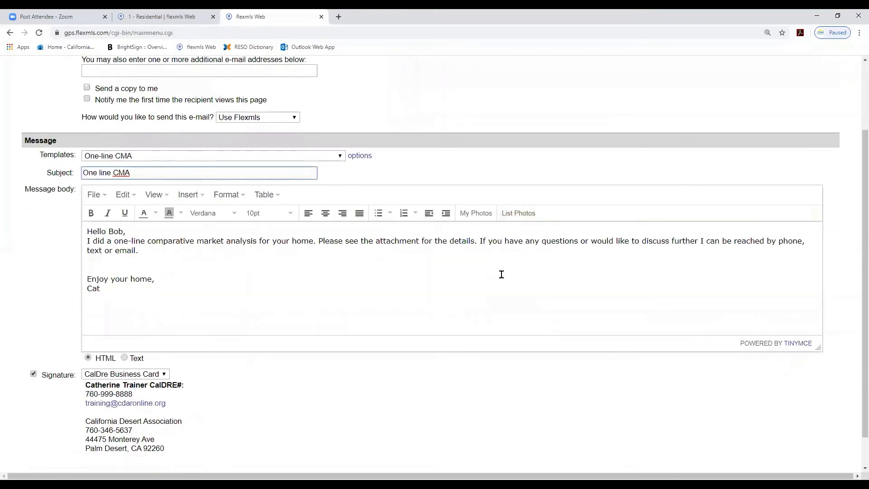
scroll(502, 274, "down", 1)
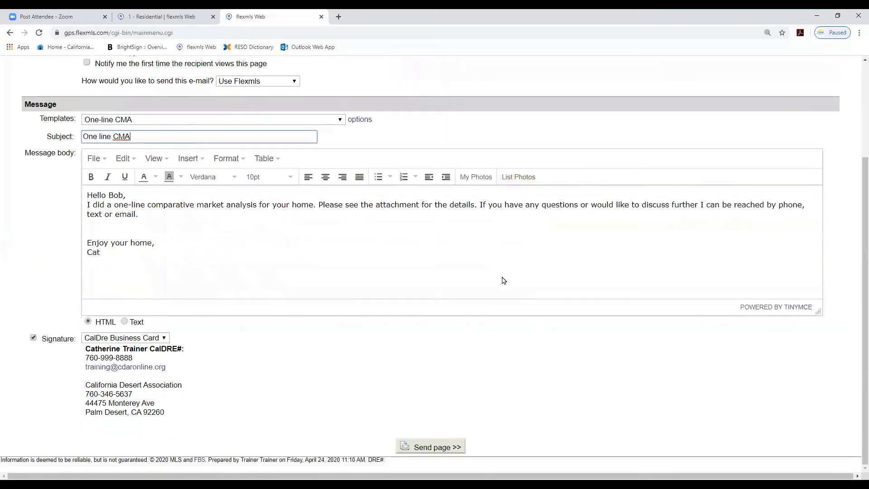
left_click(436, 448)
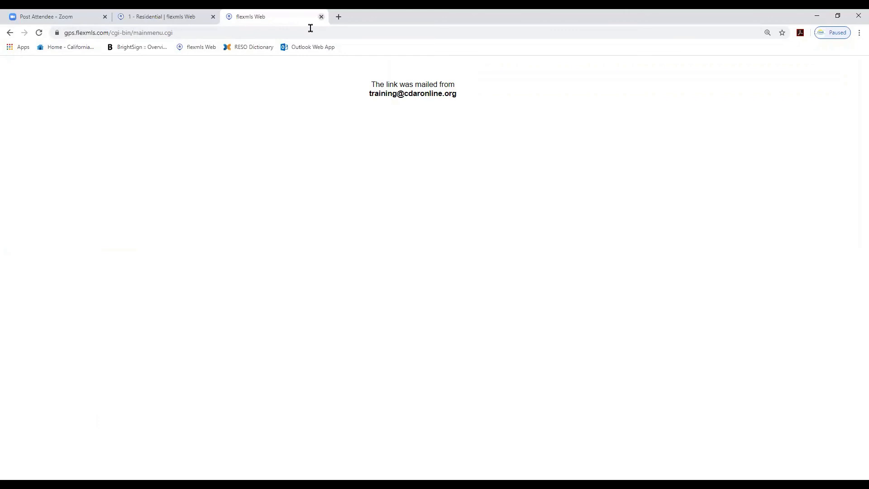
Close the e-mail tab and review the CMA menu options for the results list
left_click(321, 16)
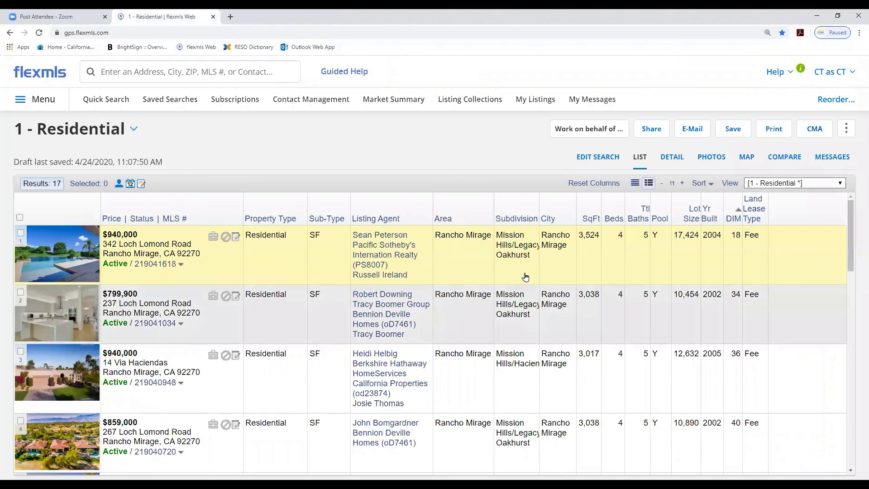
left_click(817, 130)
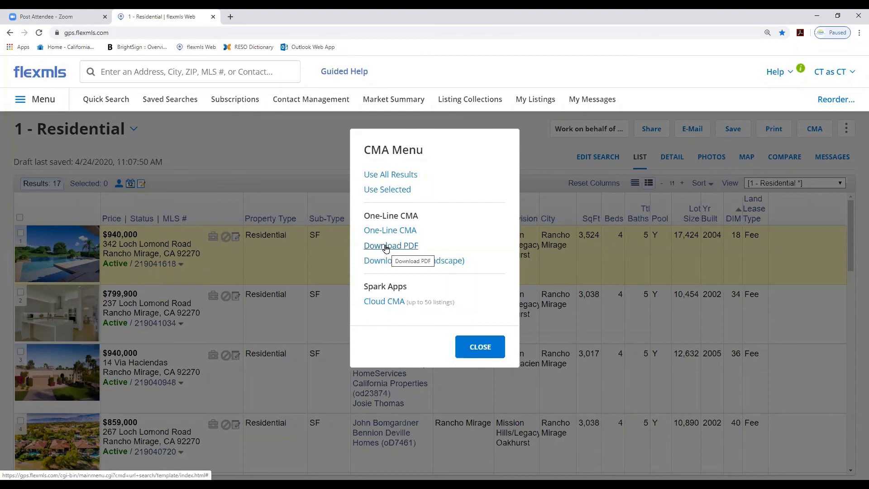
left_click(476, 347)
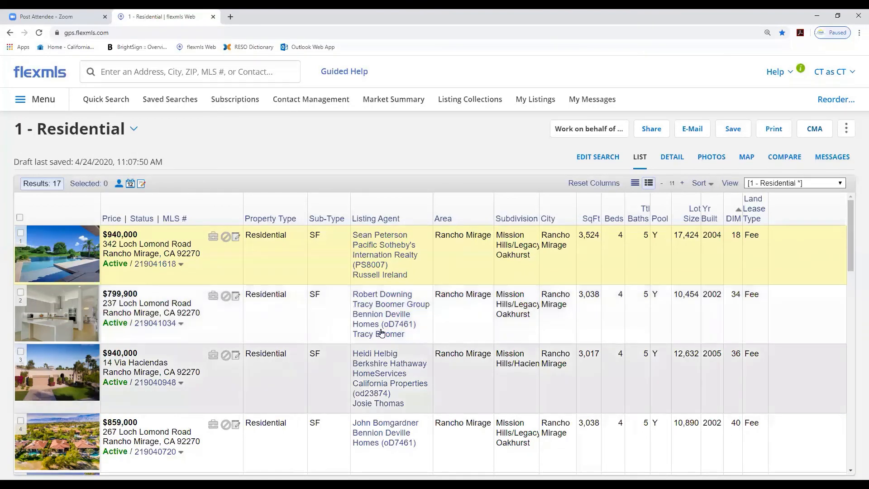
left_click(109, 100)
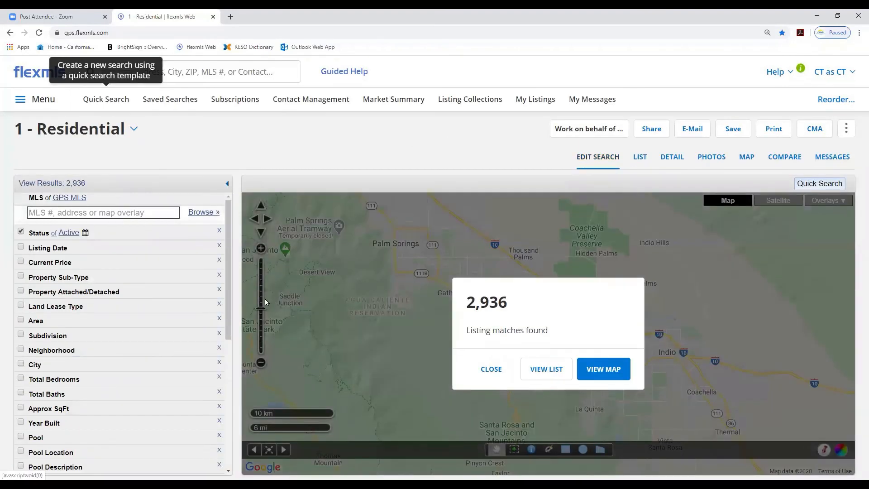
left_click(491, 369)
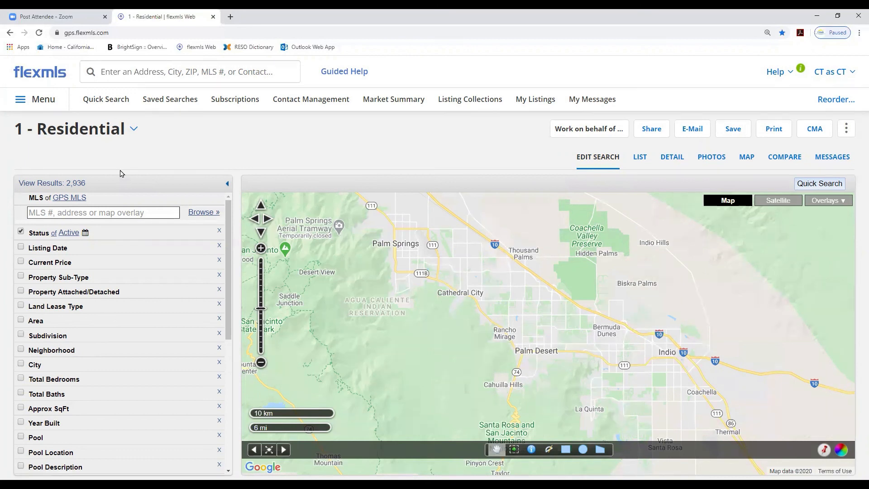
left_click(102, 72)
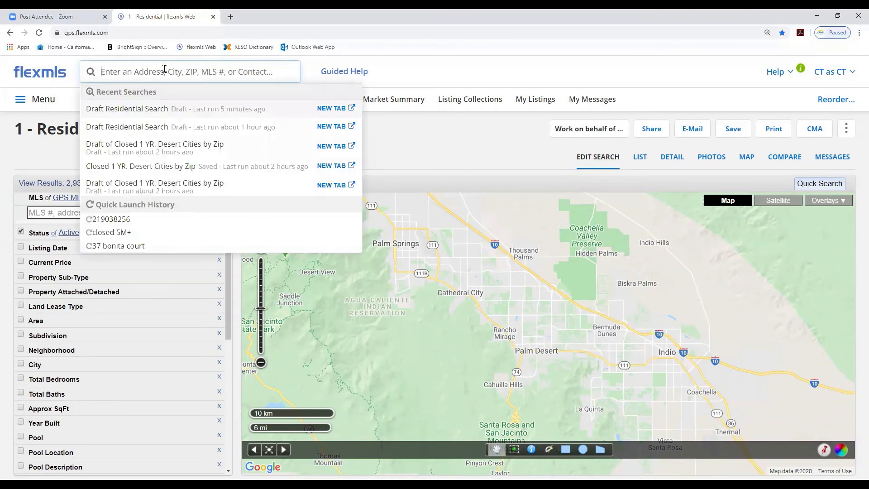
type("near")
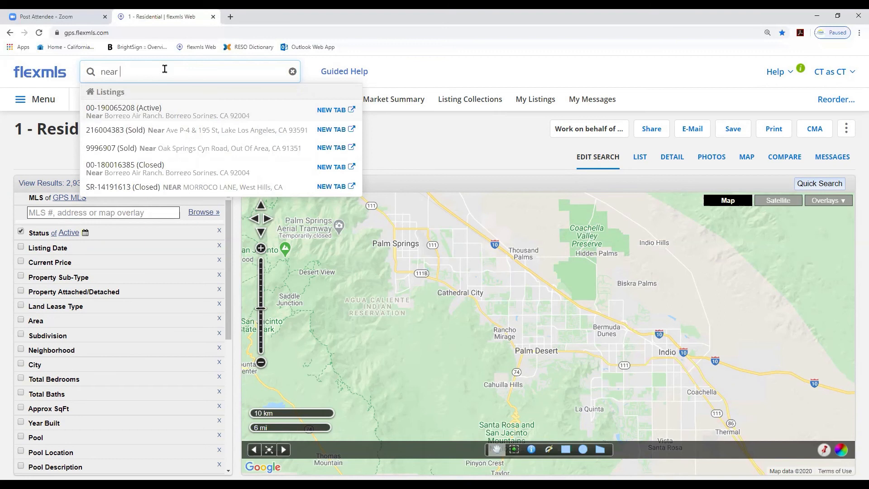
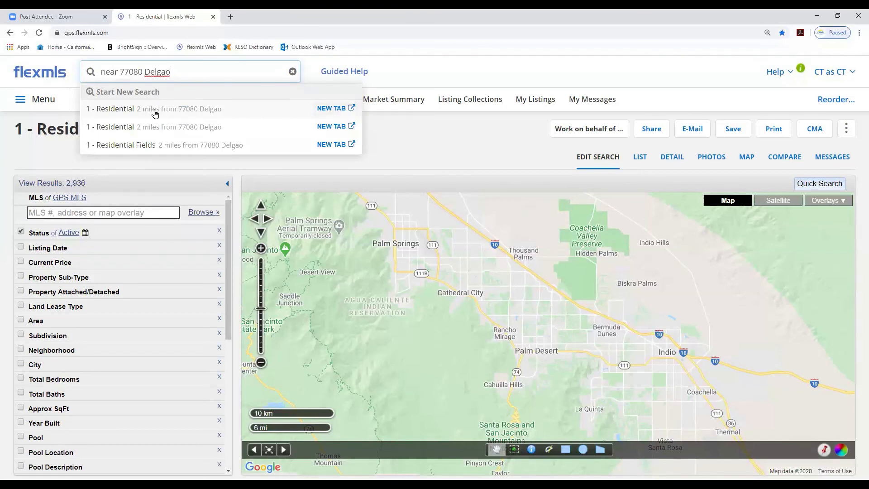
left_click(330, 109)
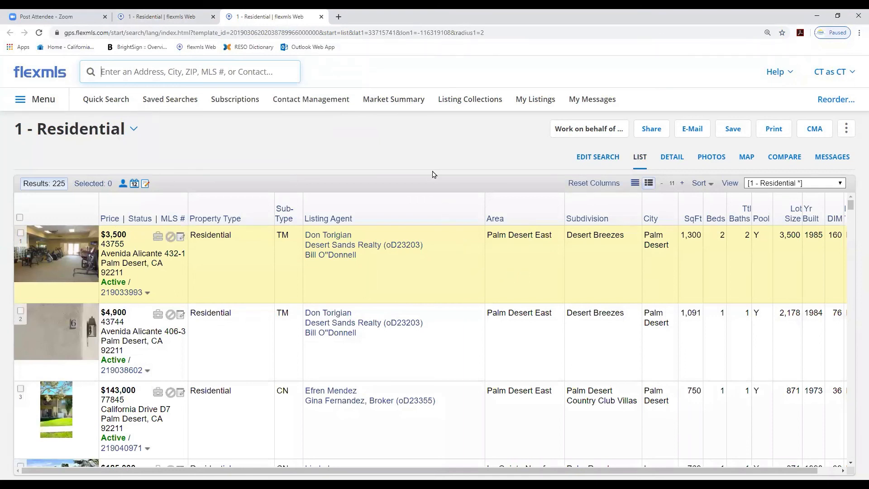
Return to the search criteria and reset it with a fresh quick search
left_click(597, 158)
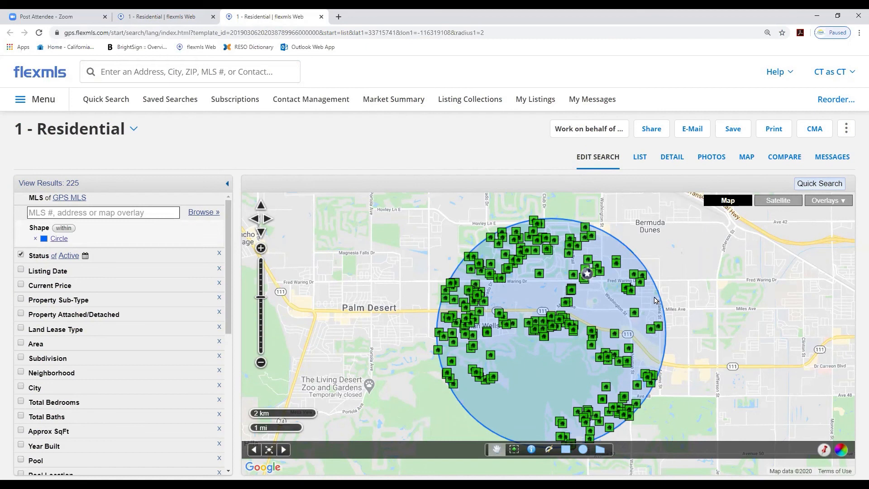
left_click(109, 102)
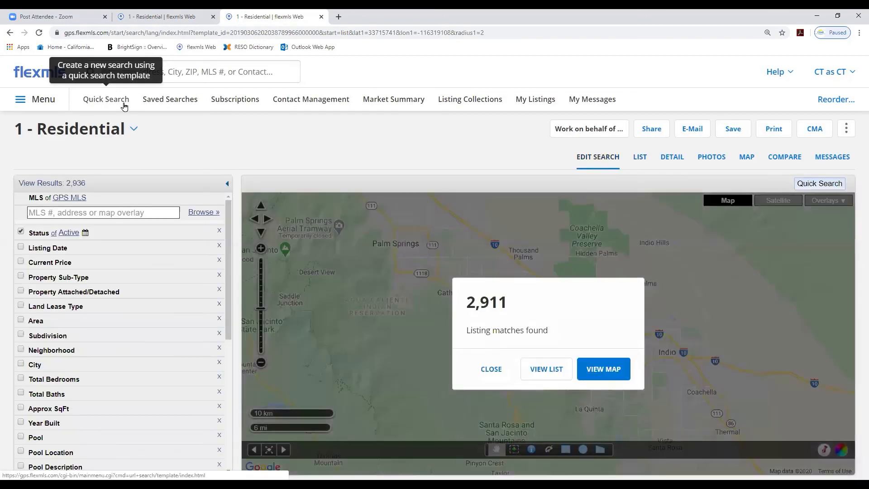
left_click(492, 370)
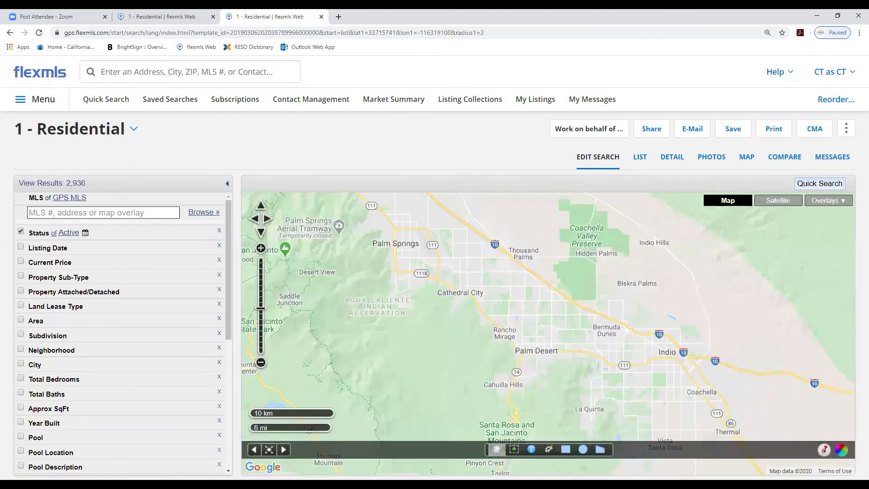
left_click(824, 451)
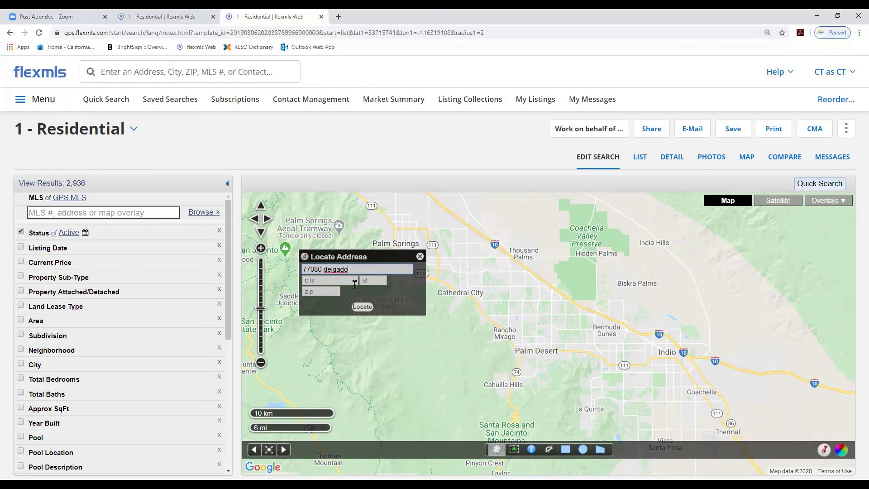
left_click(323, 290)
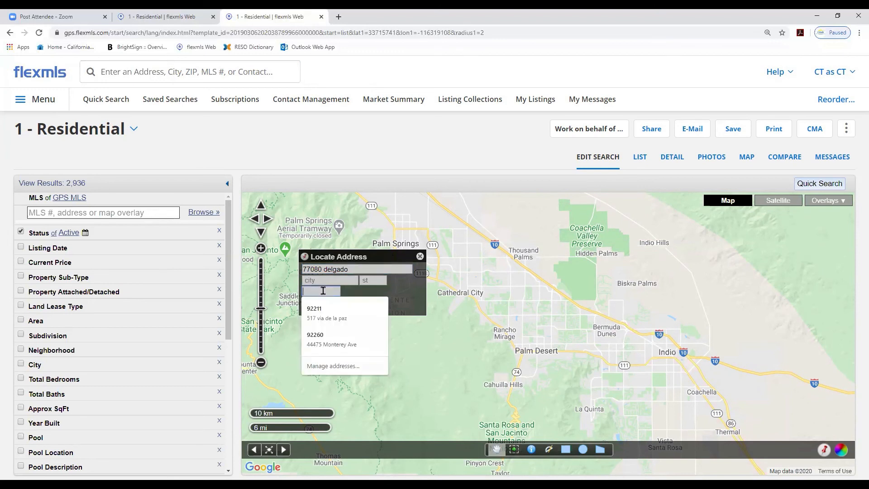
type("92210")
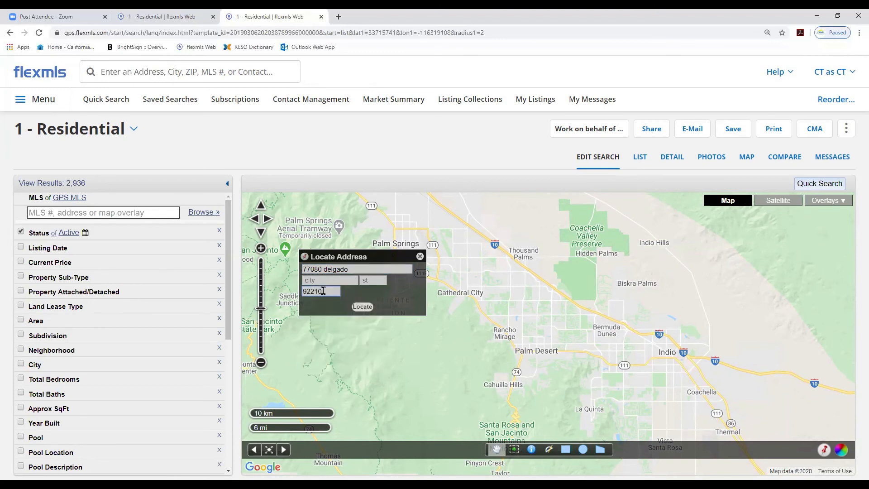
left_click(362, 307)
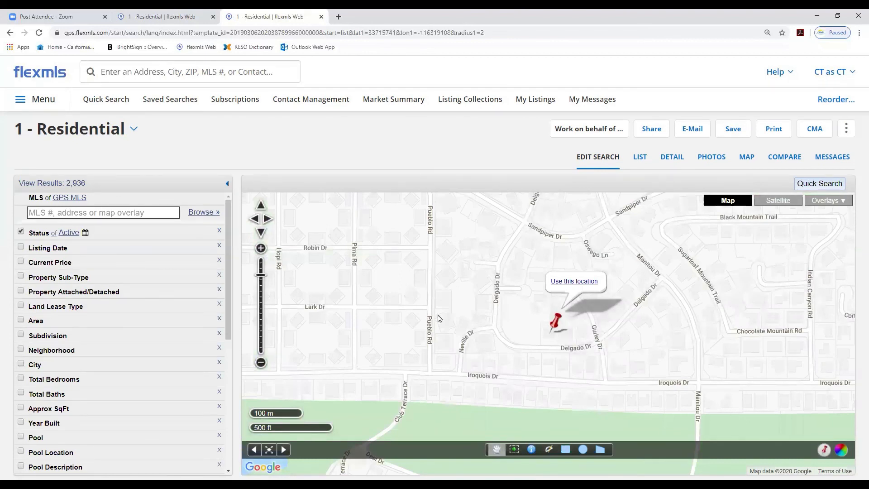
Pin the located house on Delgado Dr as the search location
left_click(261, 249)
left_click(261, 249)
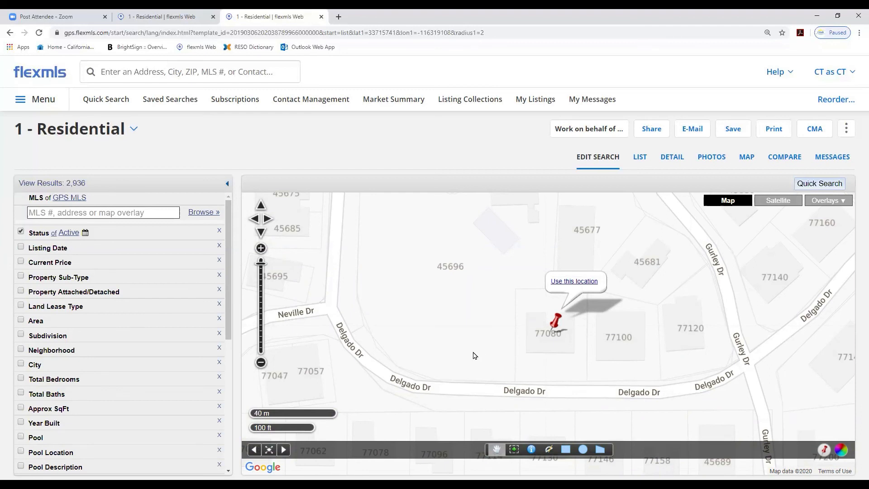
left_click_drag(468, 354, 543, 341)
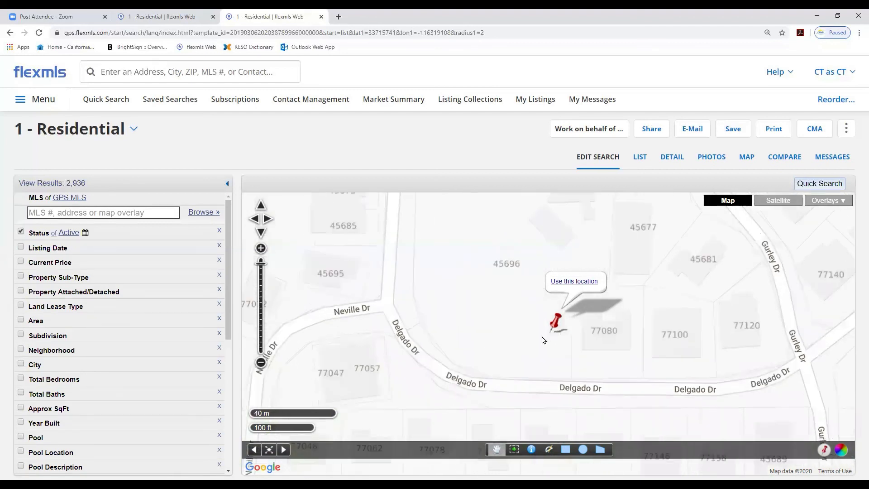
left_click_drag(508, 364, 526, 338)
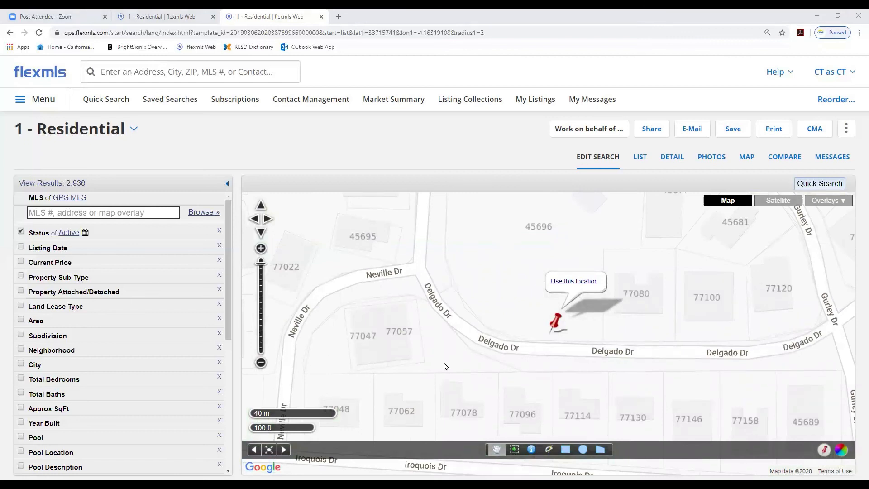
left_click_drag(444, 363, 407, 350)
left_click_drag(460, 270, 435, 313)
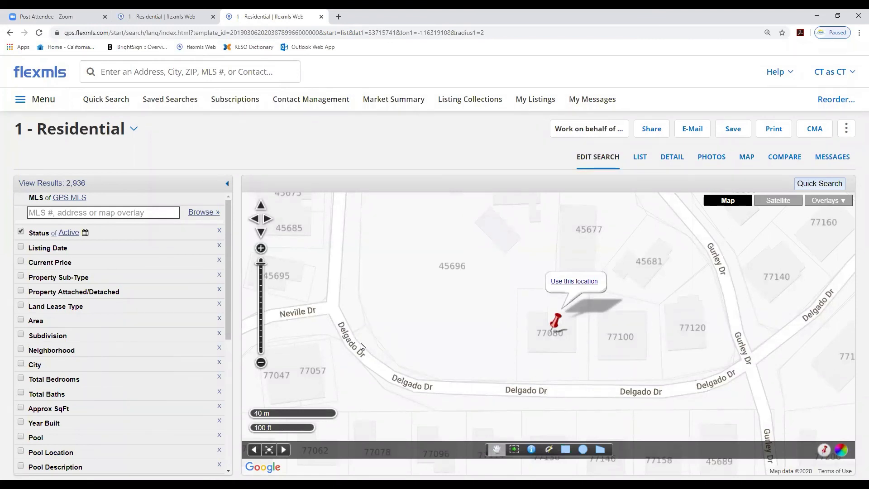
mouse_move(362, 347)
left_mouse_down()
mouse_move(522, 356)
mouse_move(368, 337)
mouse_move(363, 346)
left_mouse_up()
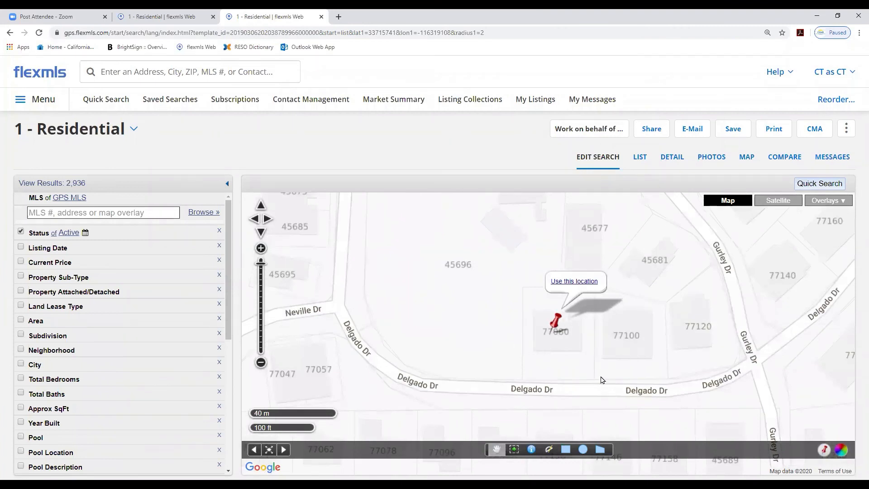
left_click(573, 281)
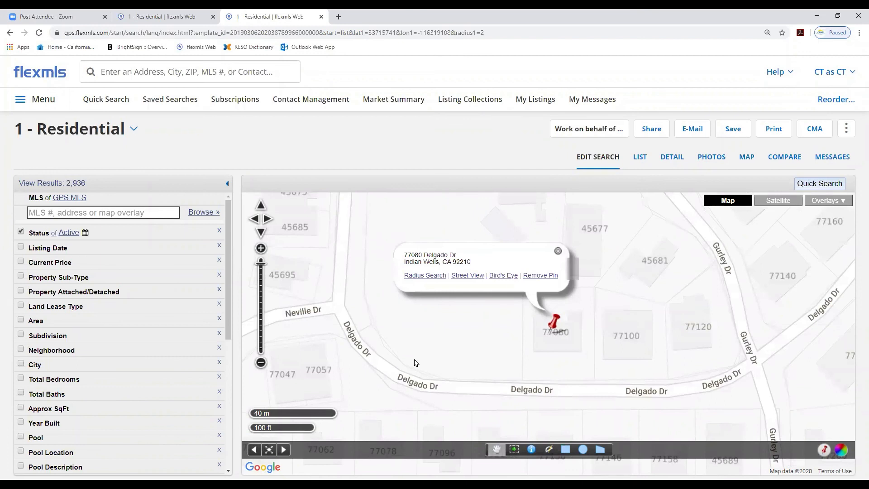
Change the radius distance in miles and create a radius search around the pinned address
left_click(423, 276)
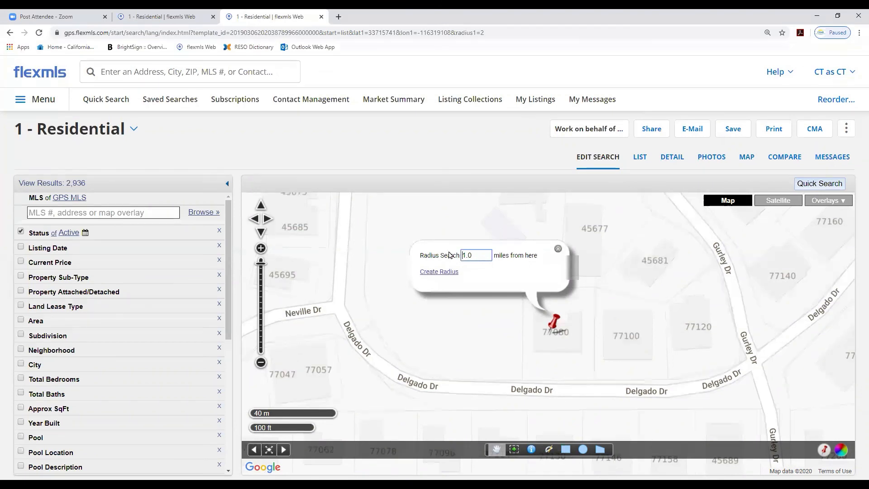
left_click_drag(478, 258, 448, 257)
type(".")
left_click(444, 273)
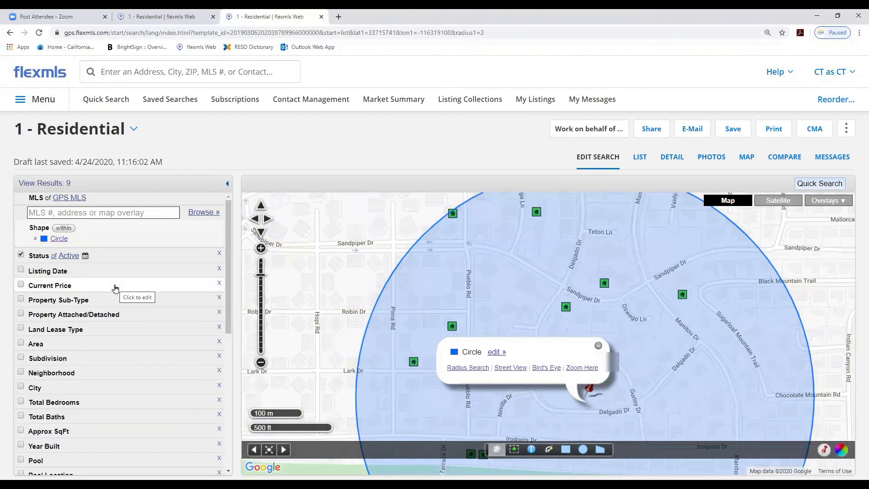
Set the status criterion to Closed only
left_click(41, 259)
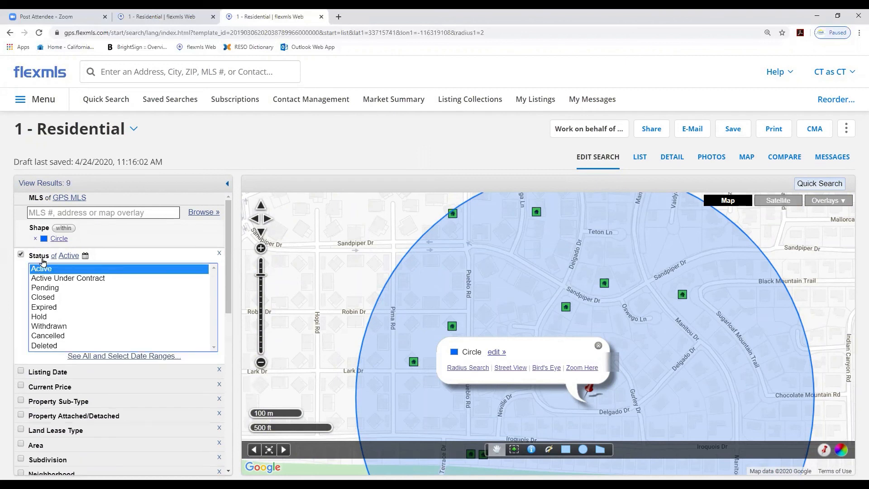
left_click(44, 297, "ctrl")
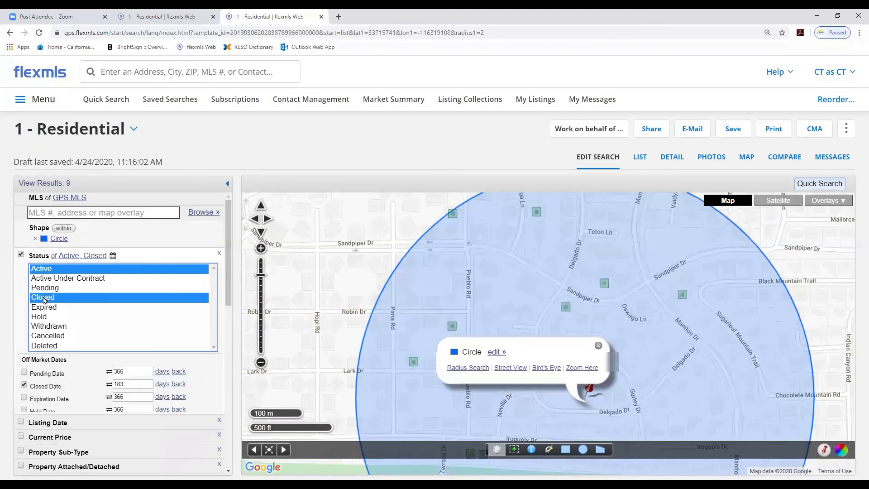
left_click(40, 270, "ctrl")
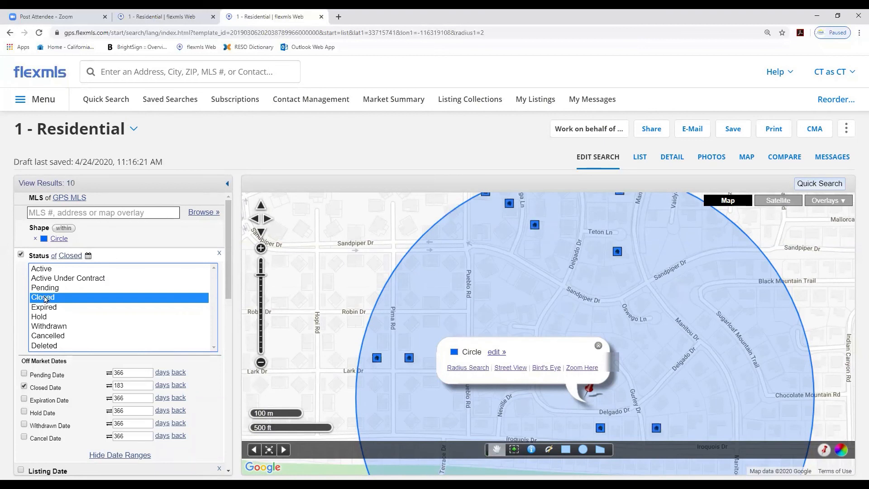
left_click(41, 269)
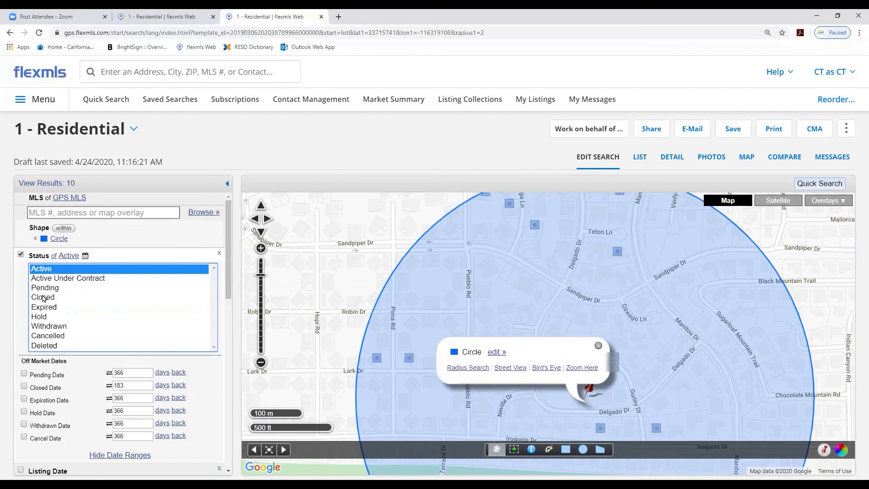
left_click(43, 298)
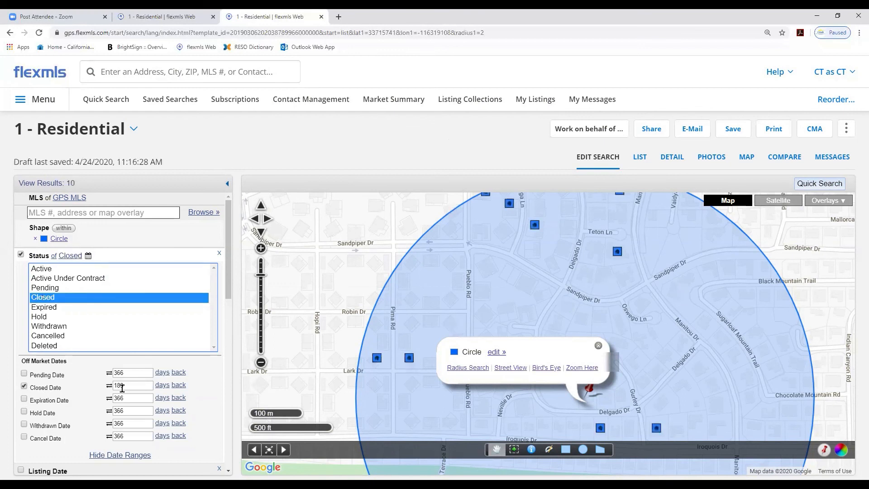
Set the closed date range to 6 months back
left_click(161, 385)
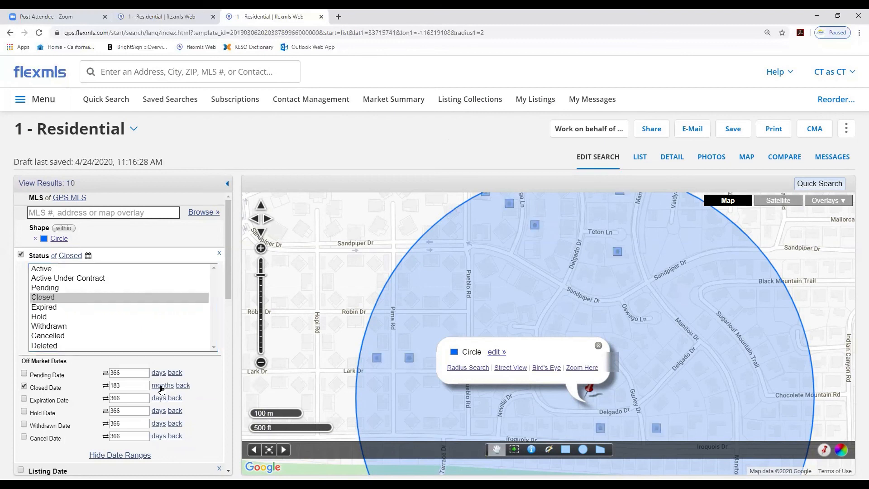
double_click(116, 385)
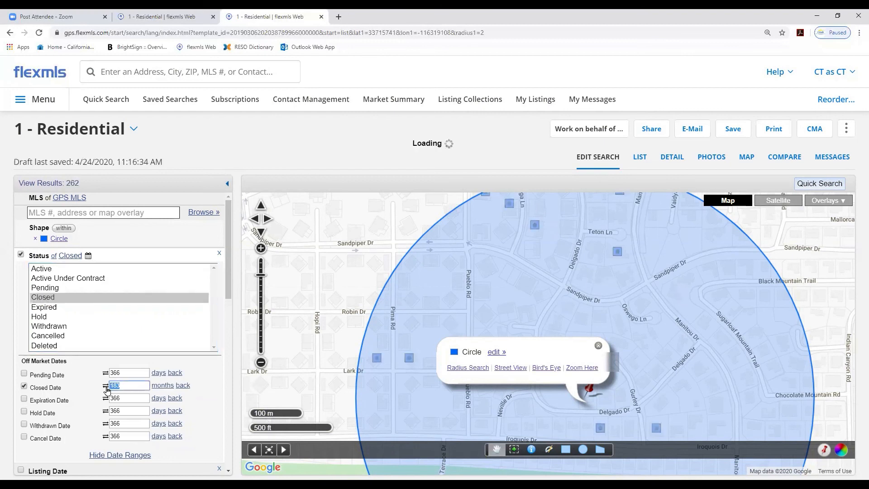
type("6")
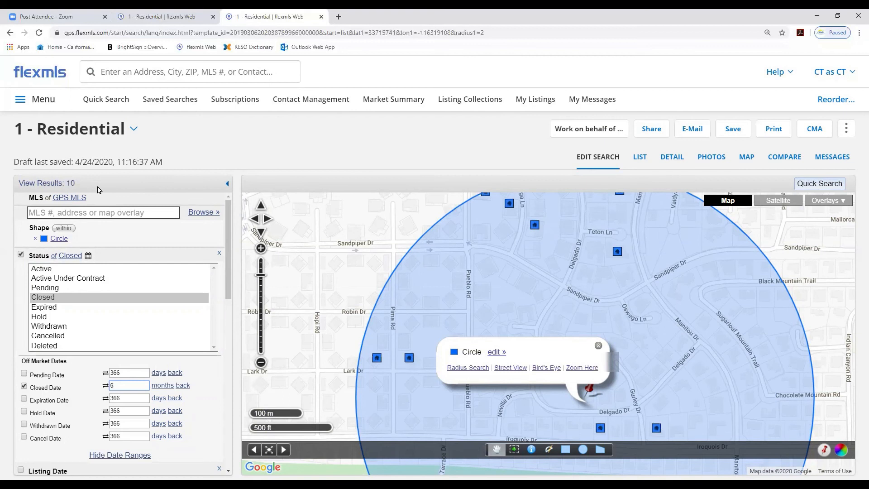
Limit the approximate square footage to between 2700 and 3500
scroll(229, 239, "down", 1)
left_click_drag(229, 238, 219, 287)
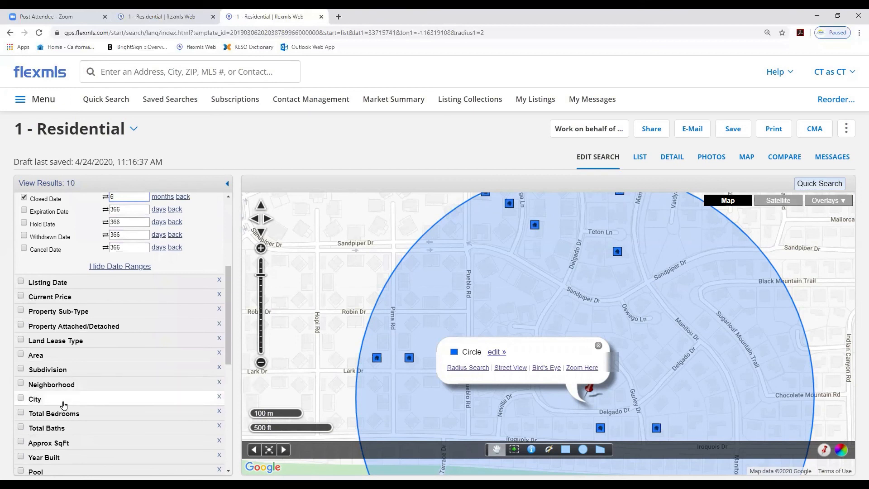
left_click(40, 444)
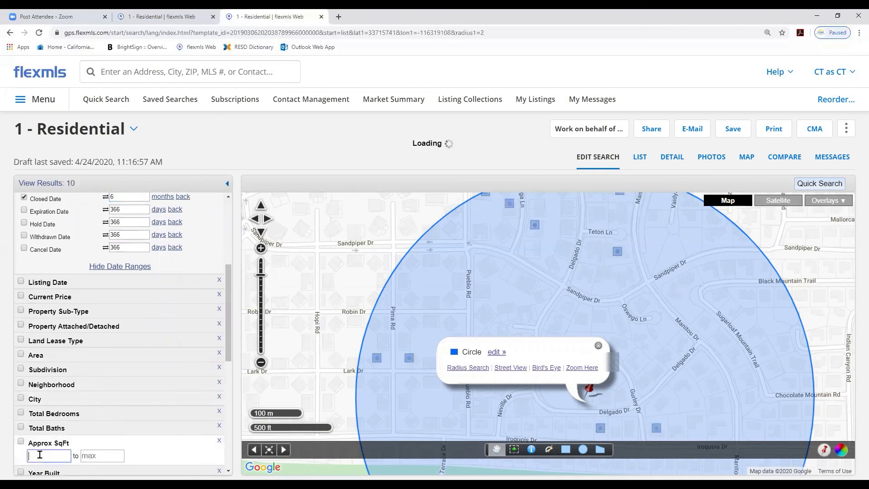
type("2700")
key("Tab")
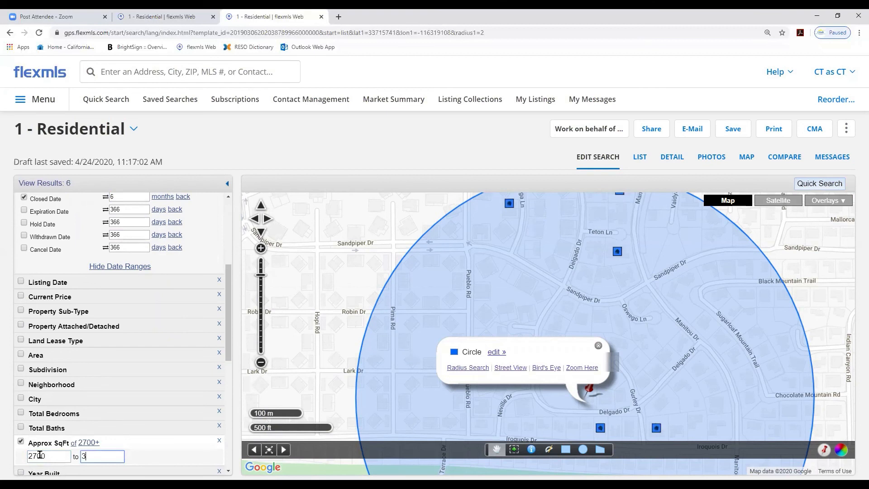
type("3500")
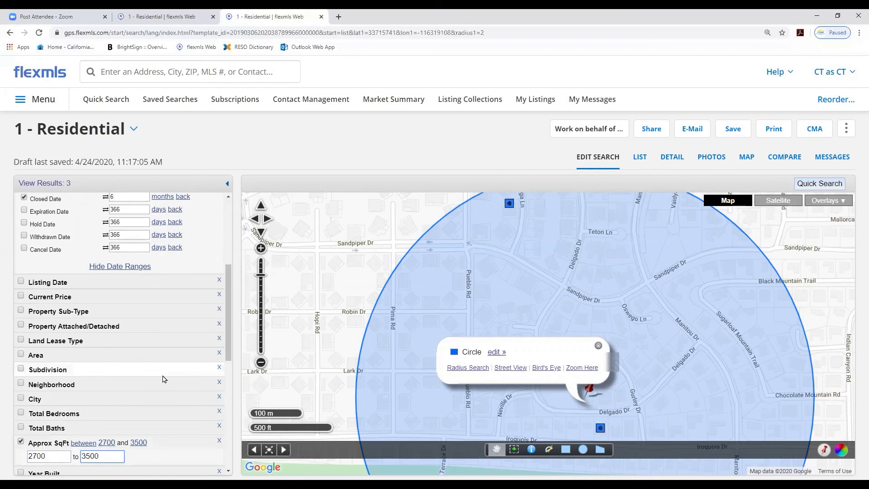
Set the closed date range to 1 year back
scroll(164, 379, "up", 2)
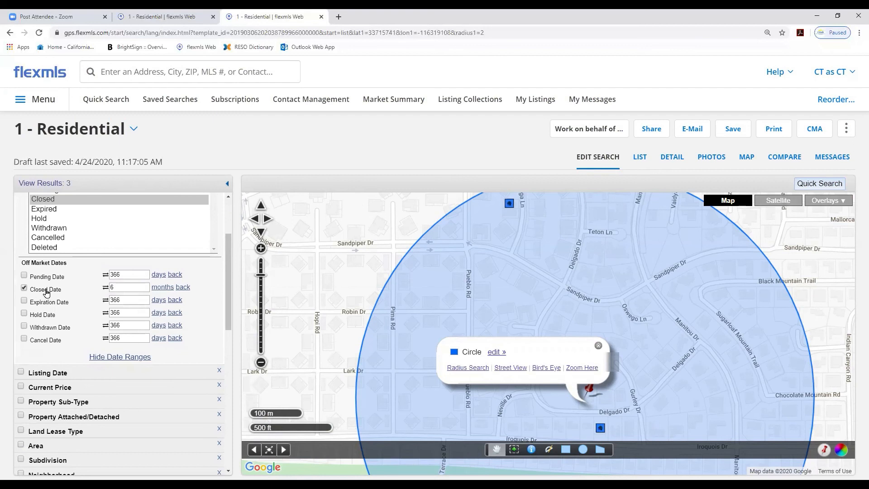
left_click(163, 288)
left_click(162, 288)
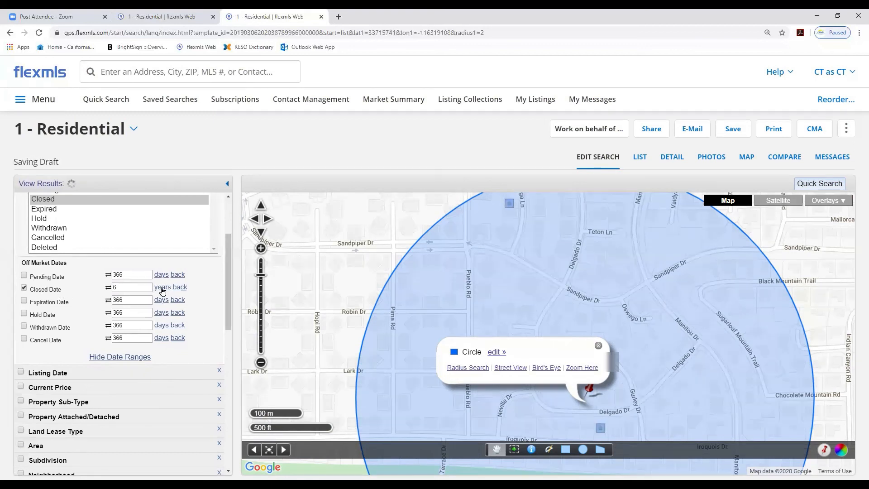
left_click(162, 288)
left_click(162, 289)
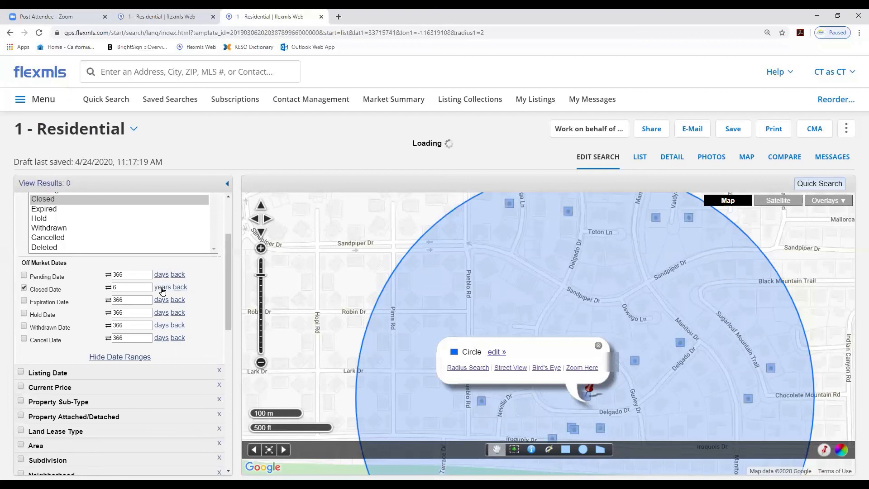
double_click(123, 288)
type("1")
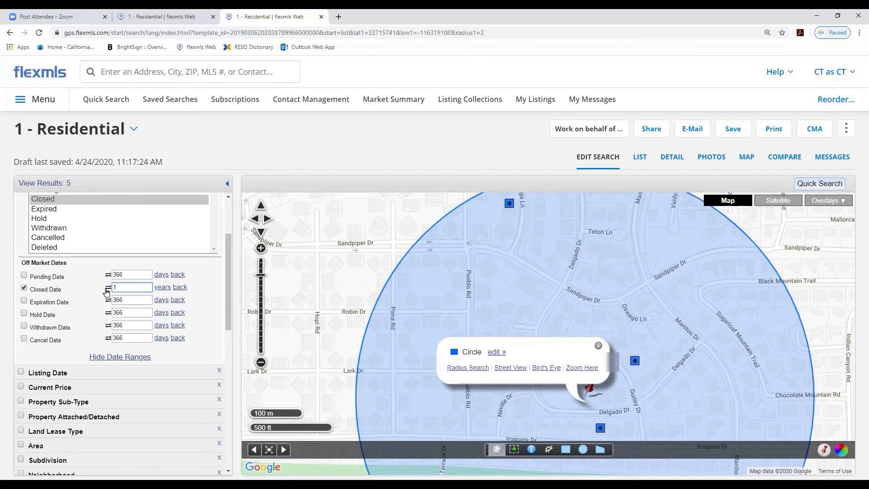
left_click(639, 158)
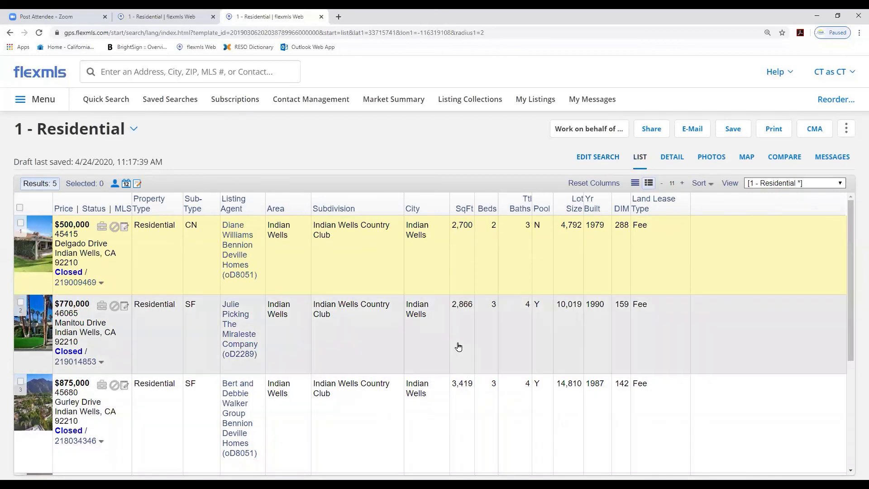
scroll(457, 347, "down", 2)
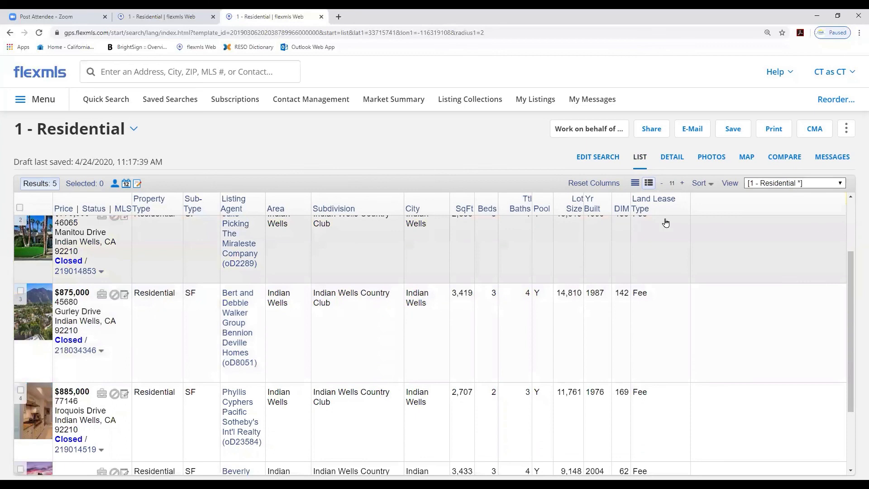
left_click(636, 184)
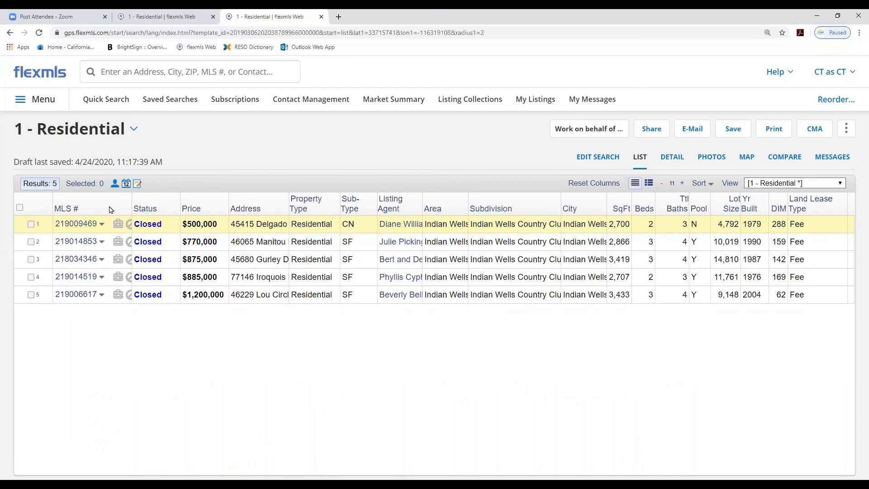
left_click(19, 208)
left_click(31, 224)
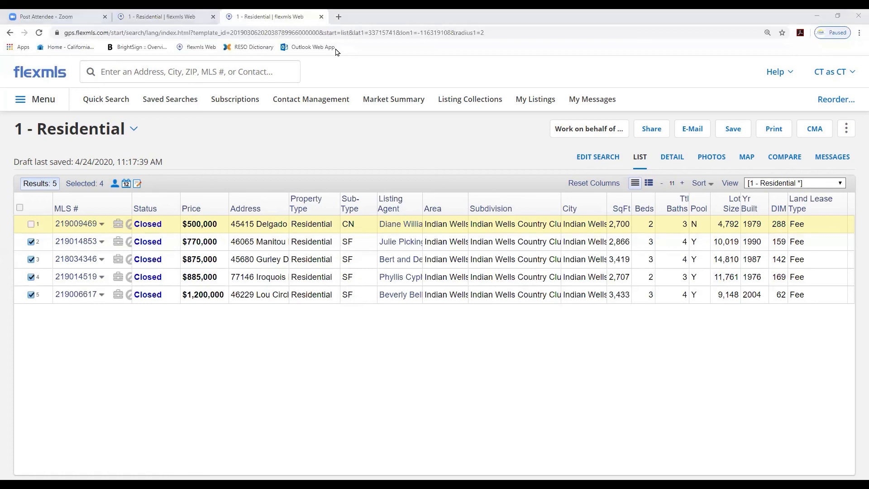
Review the details and photos of the listed properties
left_click(672, 158)
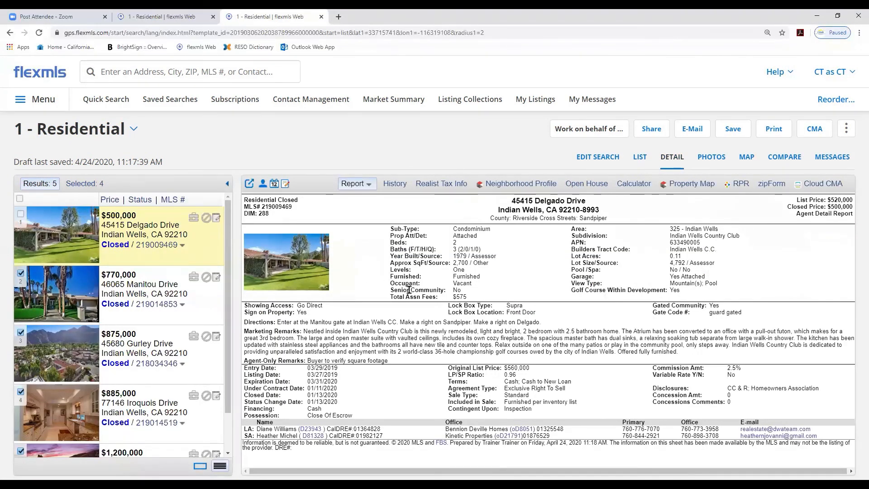
left_click(172, 290)
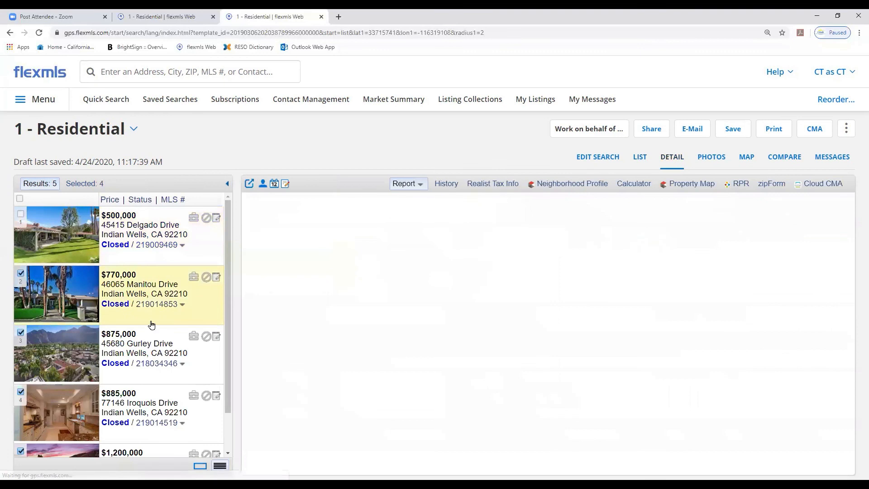
left_click(143, 354)
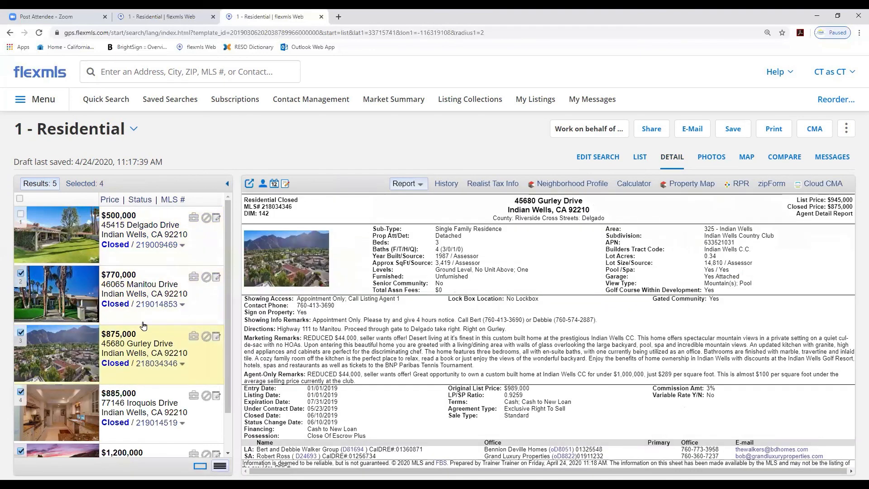
left_click(711, 157)
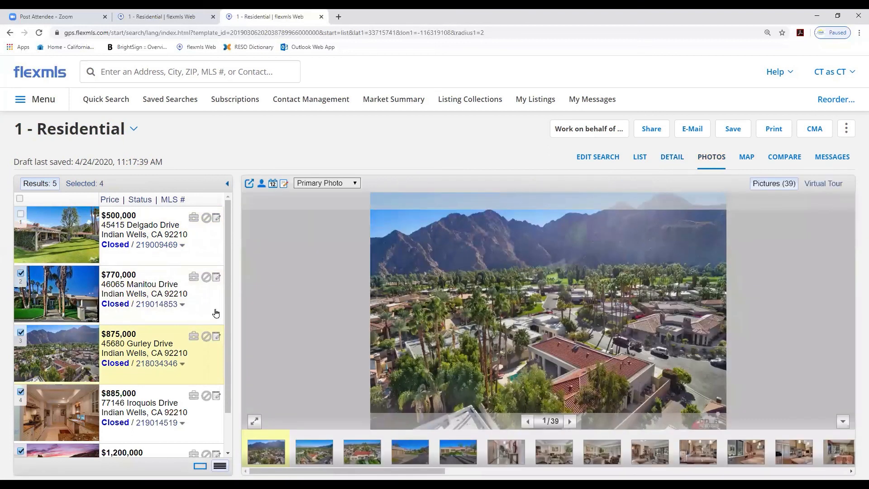
left_click(157, 294)
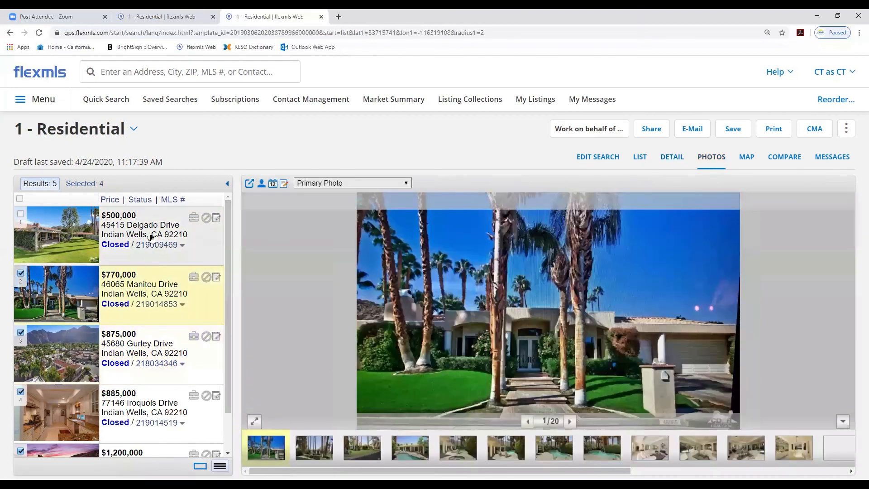
left_click(151, 238)
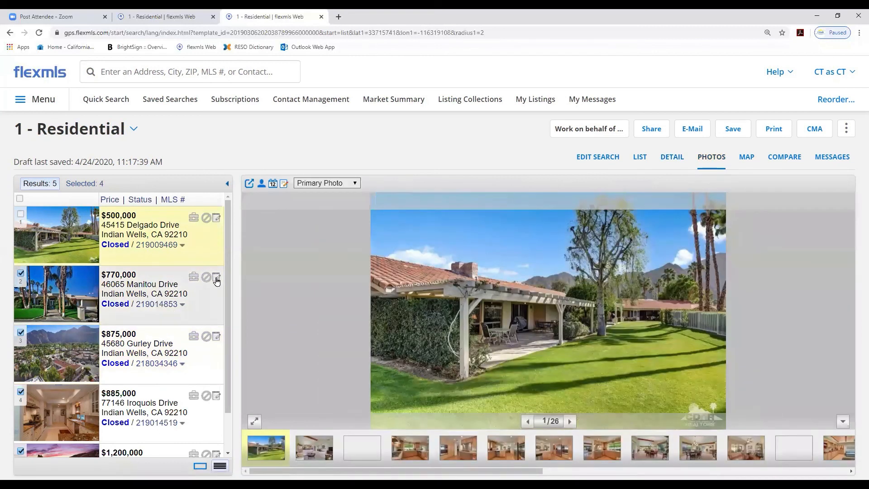
left_click_drag(228, 271, 240, 248)
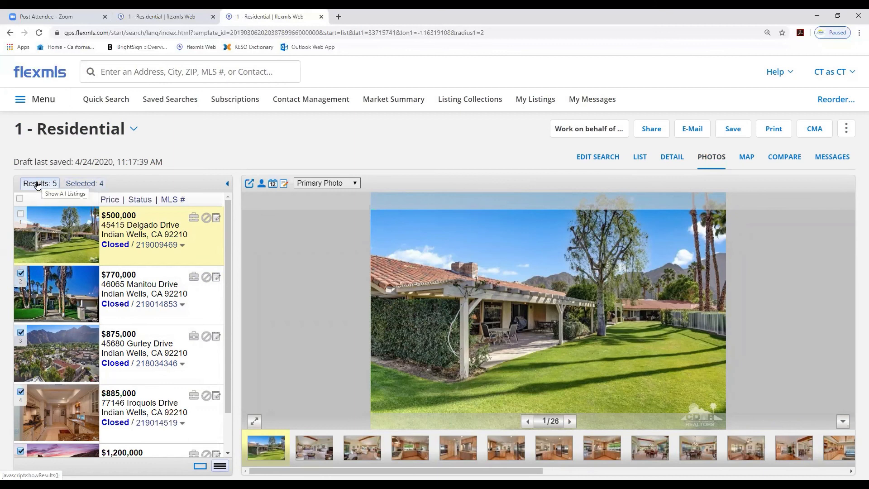
Display only the four selected listings in the detail view
left_click(79, 184)
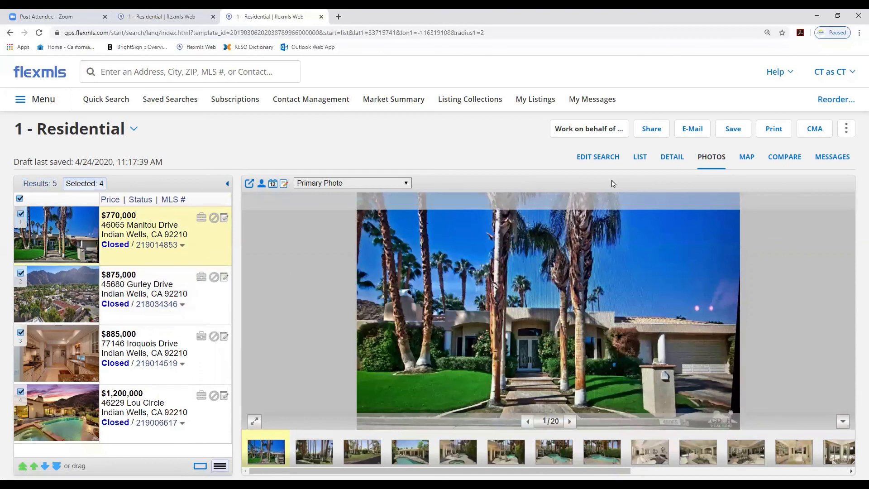
left_click(640, 158)
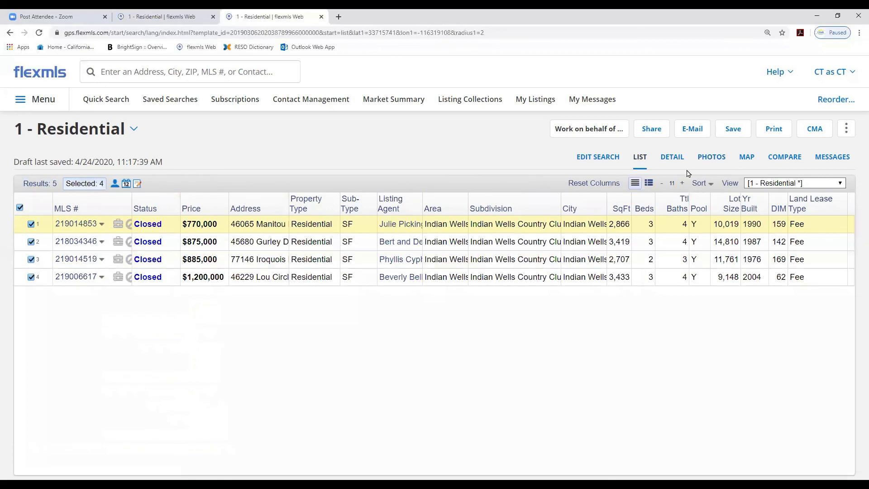
left_click(672, 158)
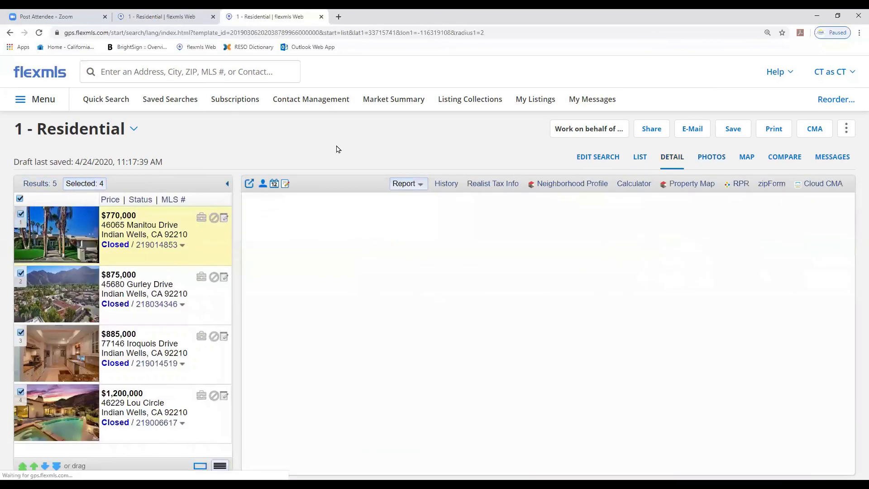
left_click_drag(155, 283, 163, 234)
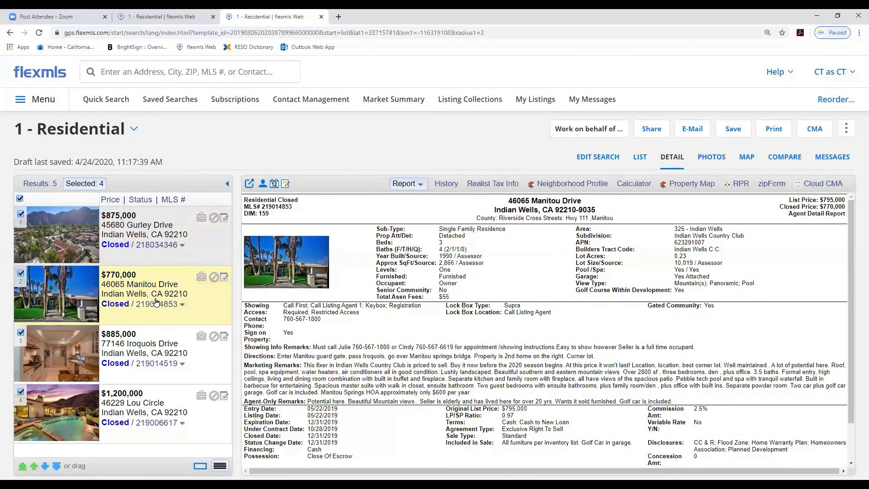
left_click_drag(162, 348, 163, 281)
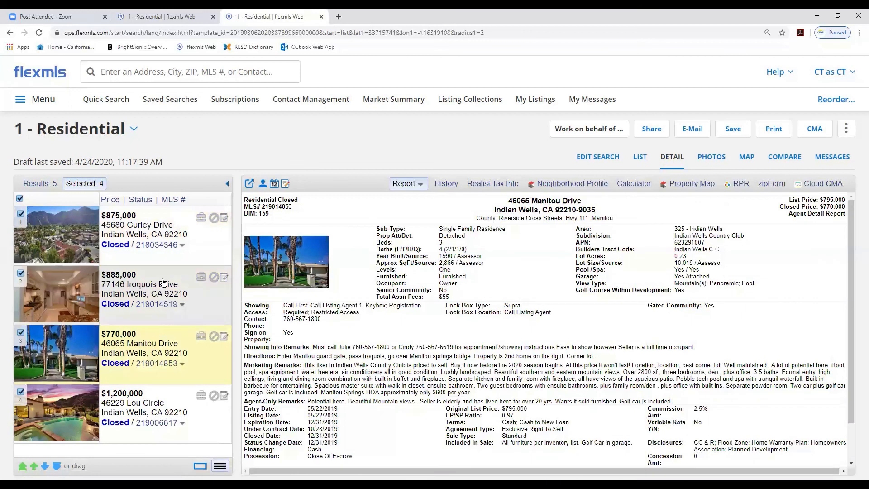
left_click_drag(156, 412, 149, 331)
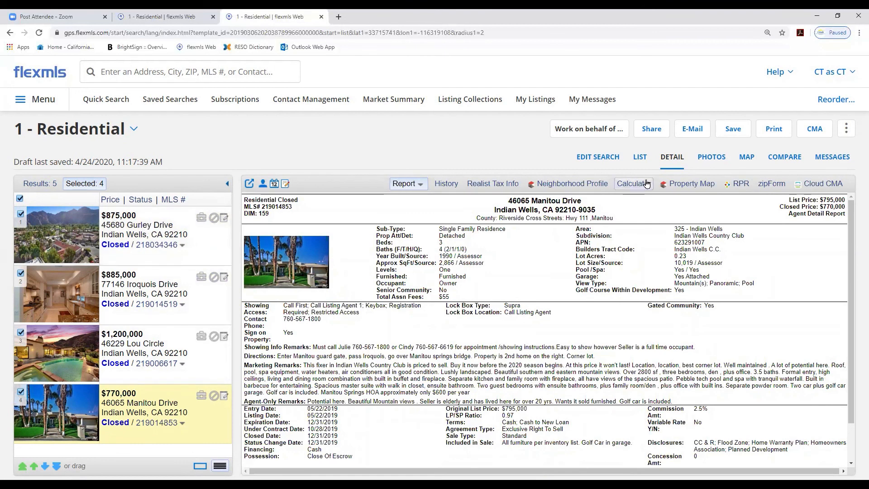
Sort the selected listings in the list by number of bedrooms
left_click(640, 157)
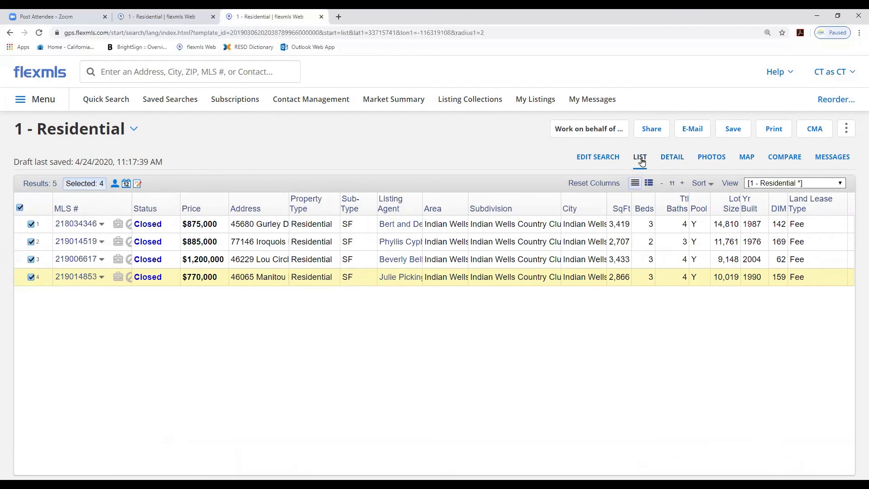
left_click(644, 210)
left_click(653, 222)
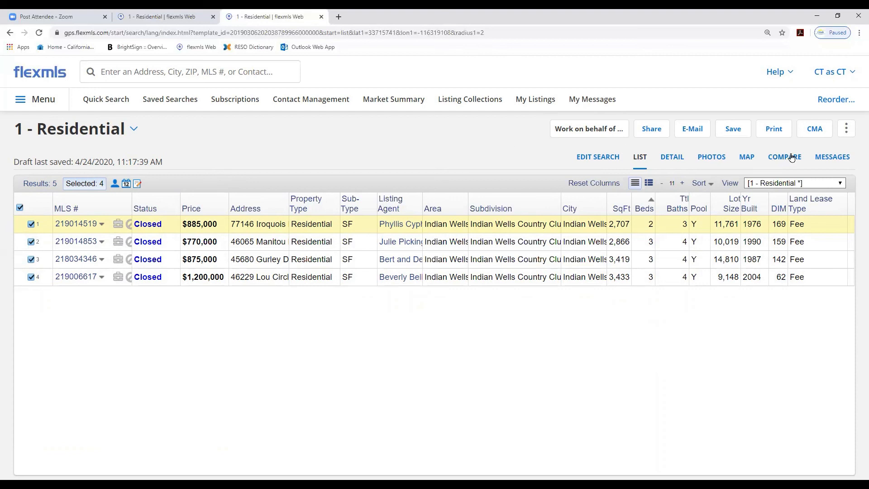
Start a Full CMA using only the selected listings
left_click(813, 130)
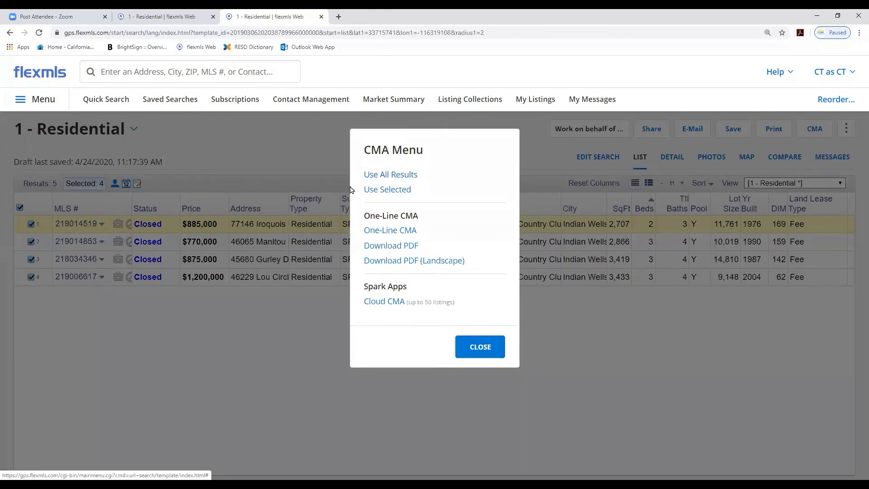
left_click(386, 190)
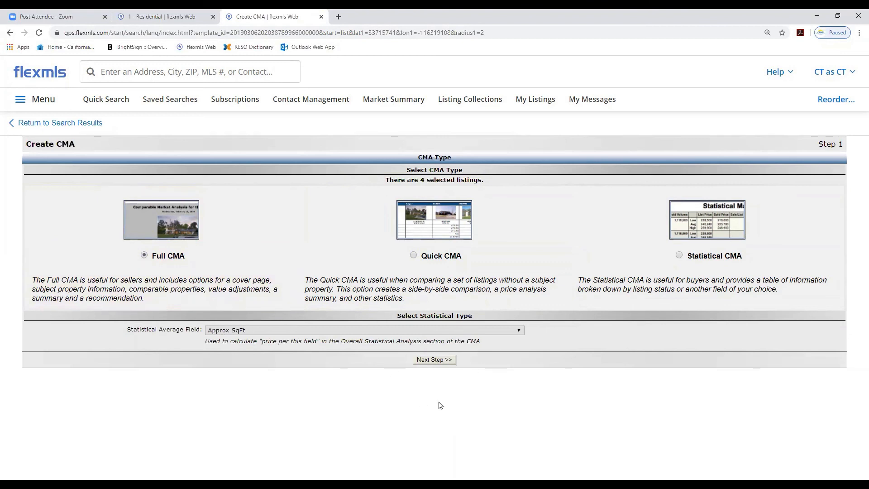
left_click(428, 360)
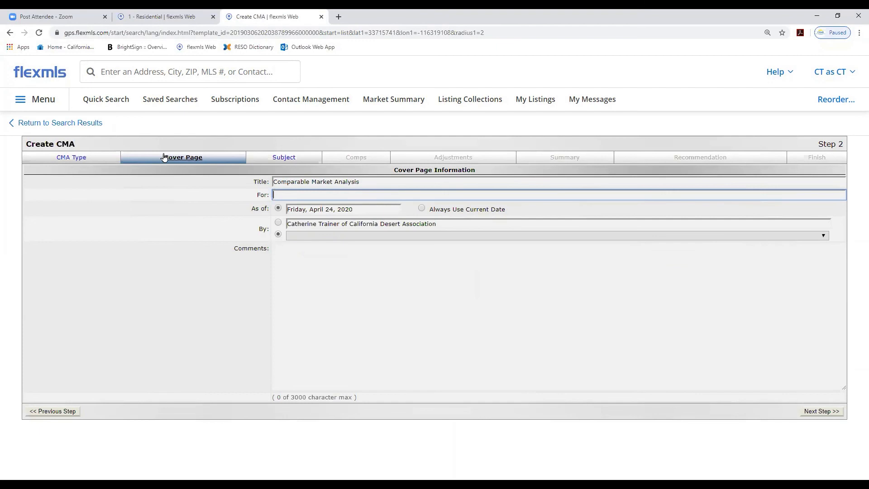
Fill in the cover page for "My Clients Name", set it to always use the current date, and continue to the subject step
left_click(276, 194)
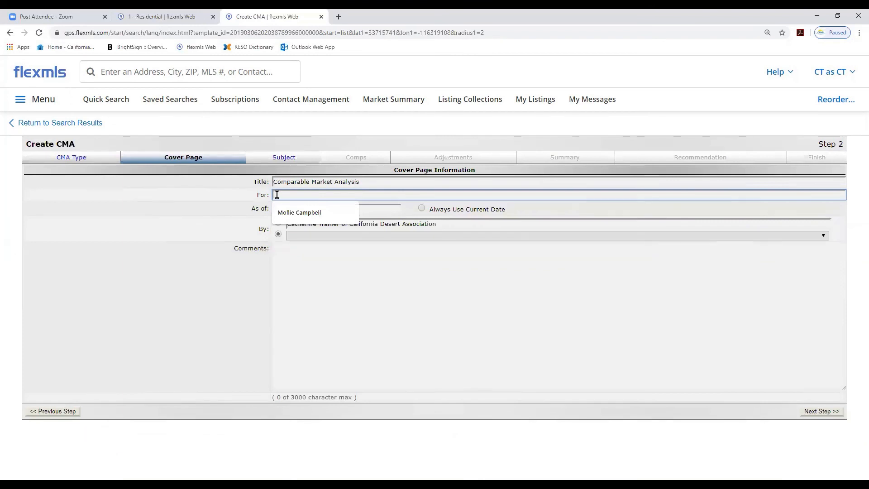
type("My C")
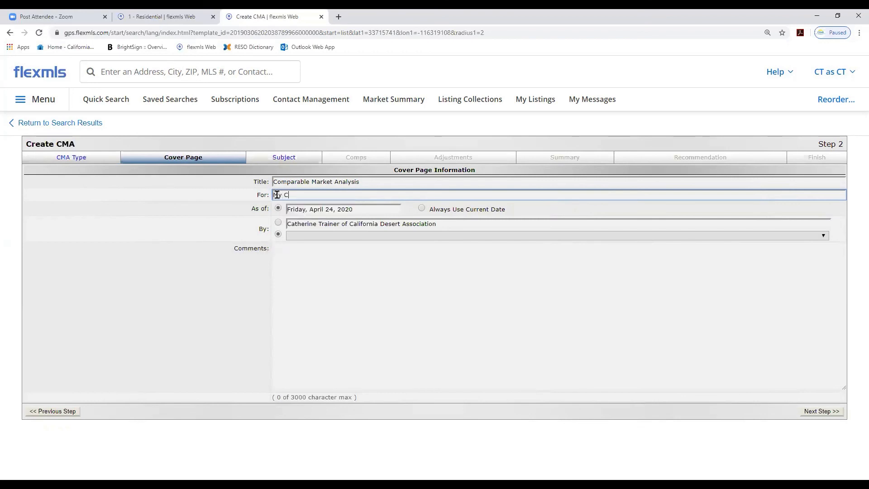
type("lients Name")
left_click(421, 208)
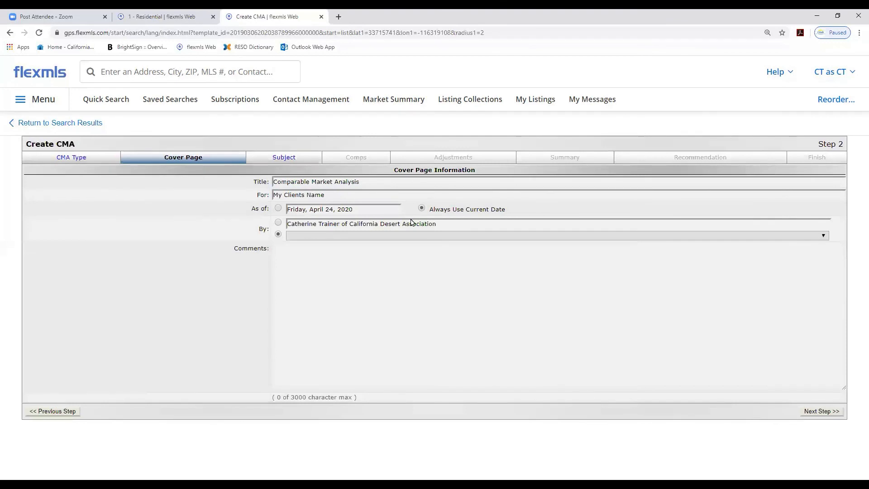
left_click(285, 252)
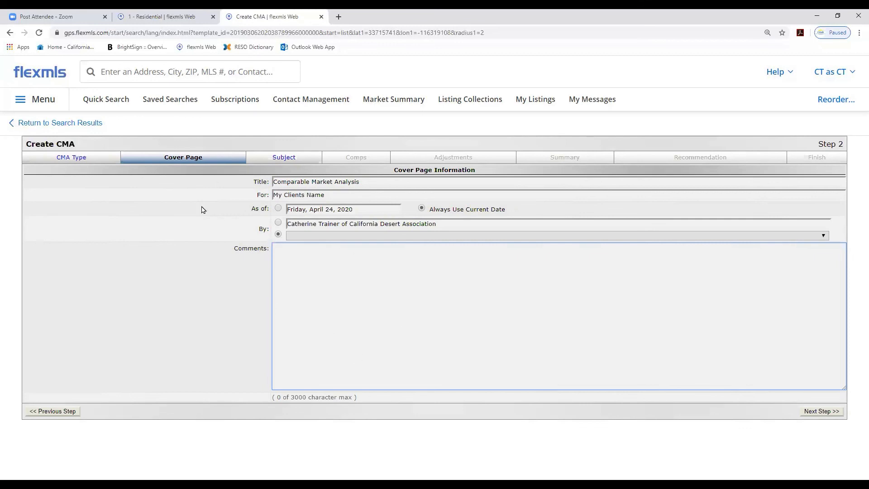
left_click(819, 412)
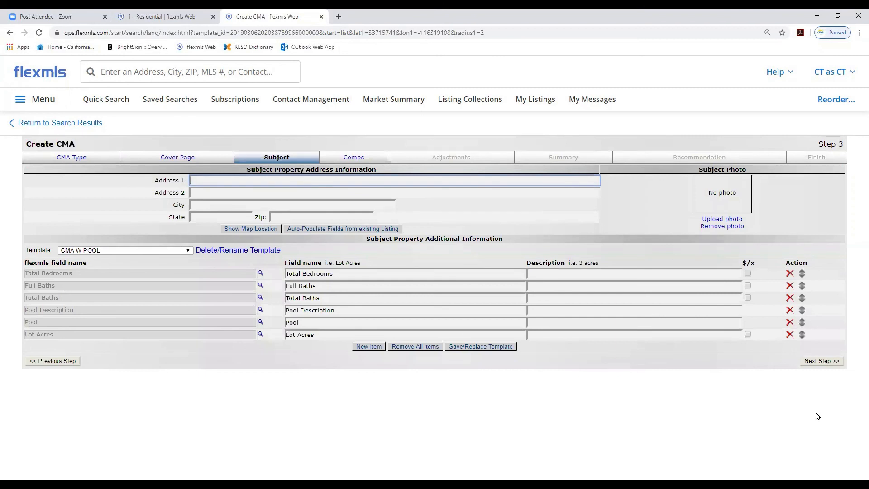
left_click(202, 182)
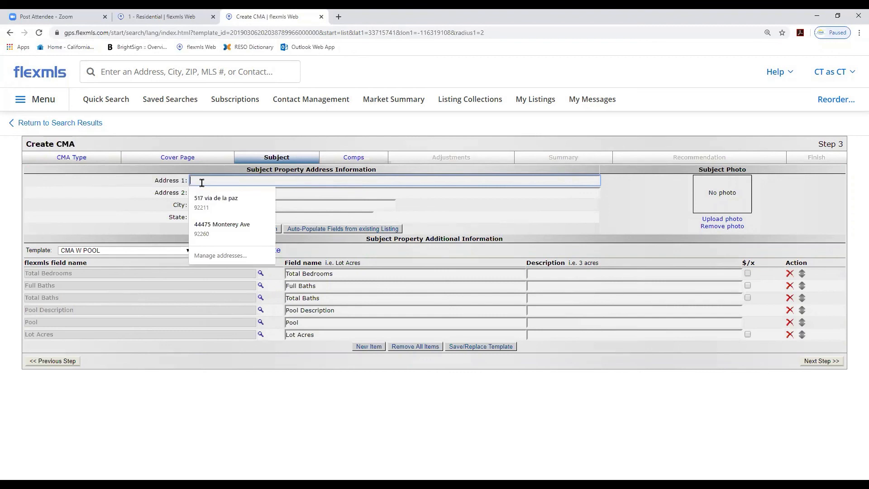
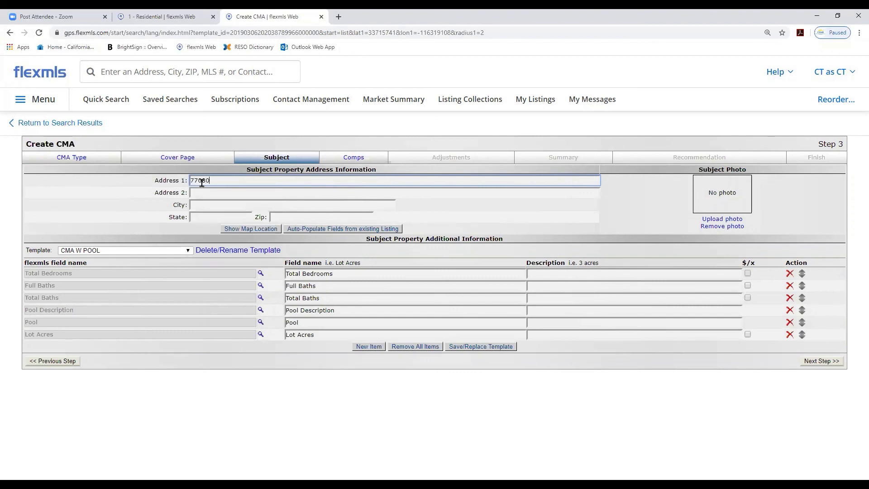
left_click(543, 274)
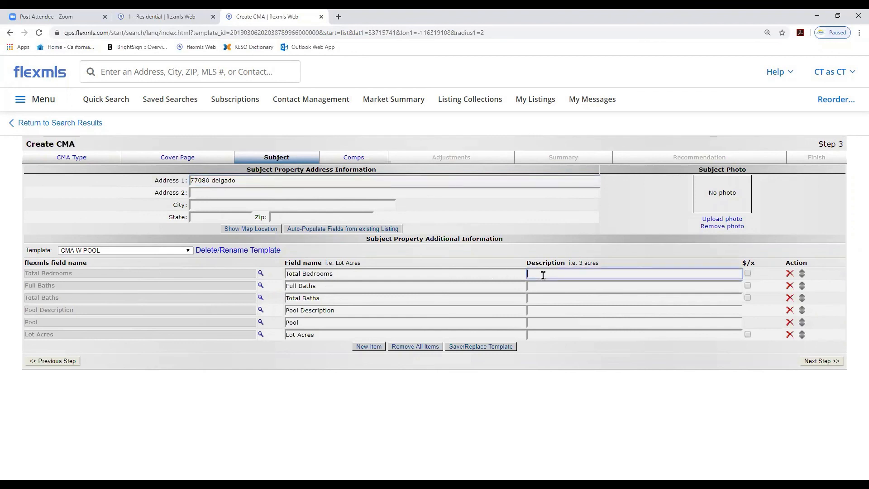
type("3")
left_click(536, 284)
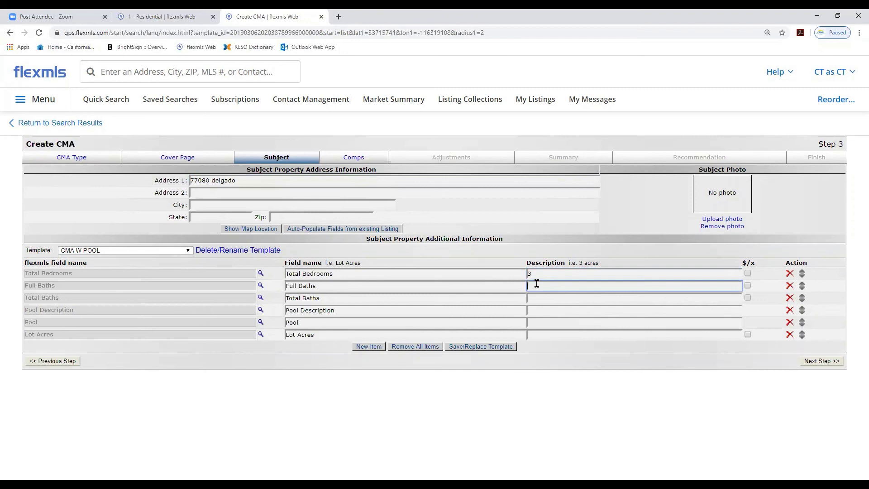
left_click_drag(541, 273, 520, 271)
key("BackSpace")
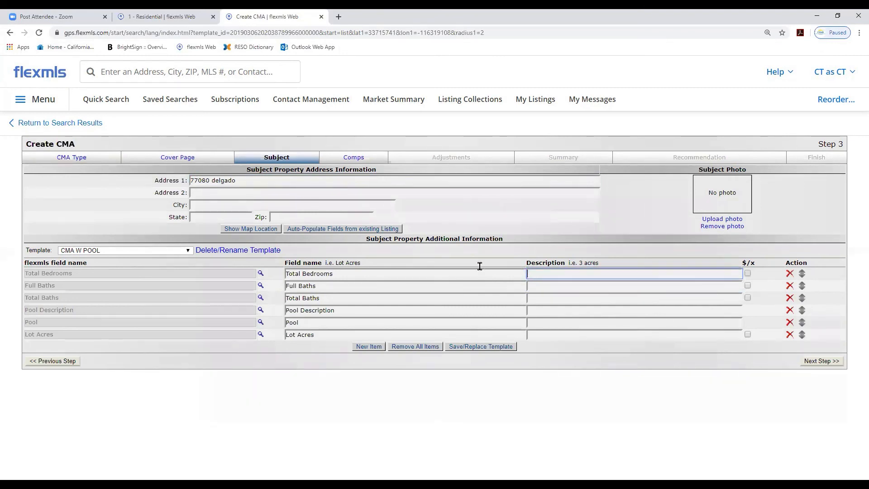
left_click(248, 180)
left_click_drag(209, 180, 182, 179)
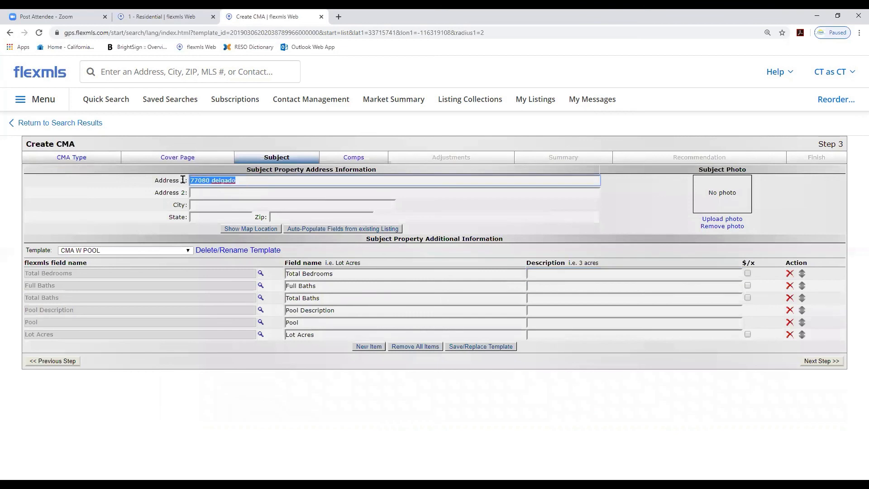
key("BackSpace")
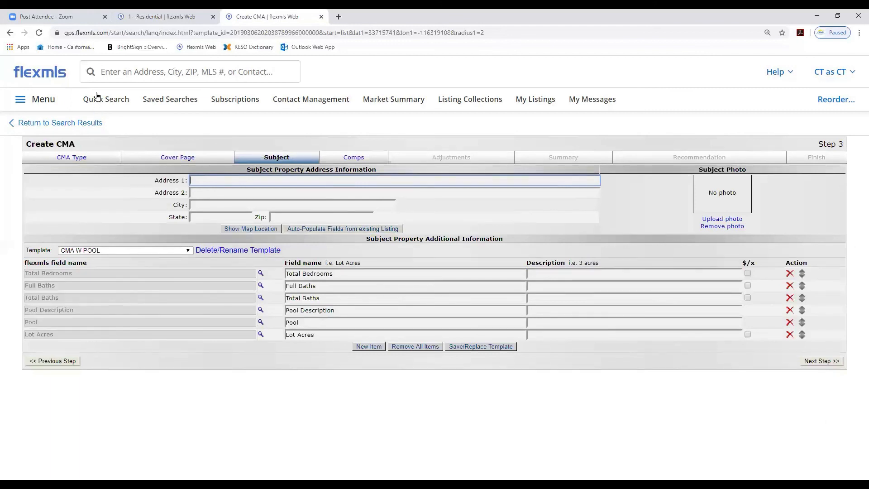
left_click(99, 68)
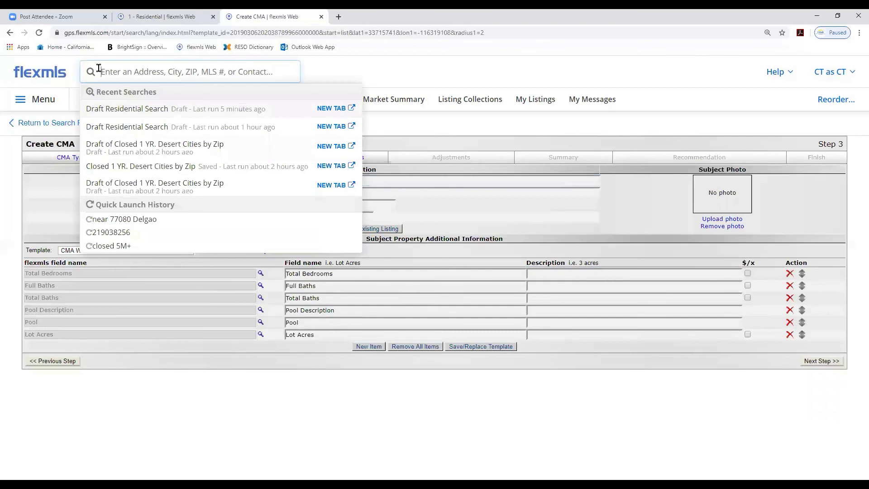
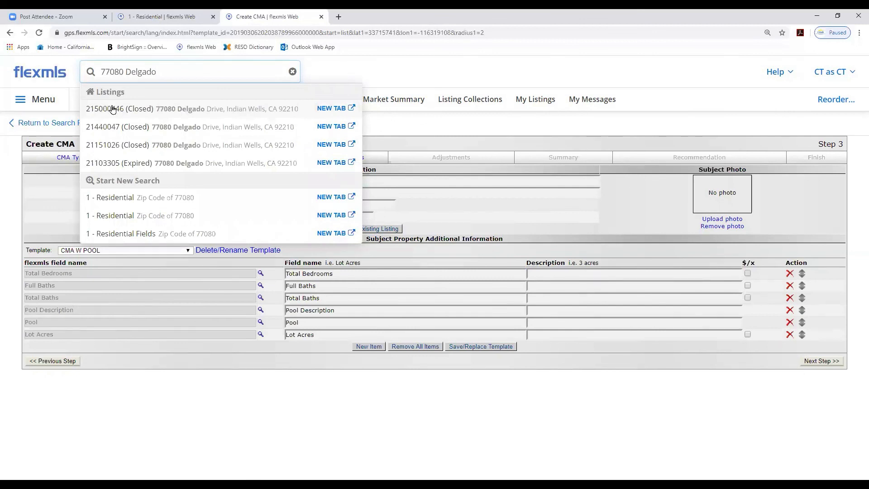
left_click(329, 111)
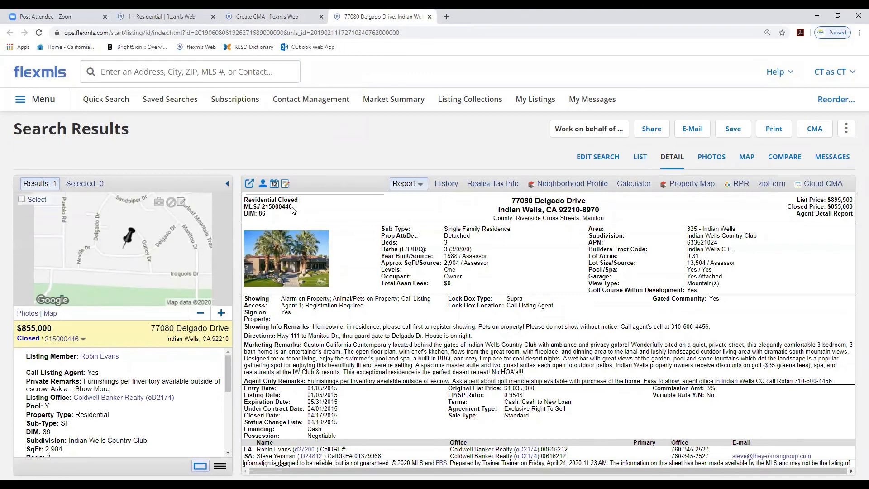
Copy the listing's MLS number 215000446
left_click_drag(292, 206, 261, 206)
key("ctrl+c")
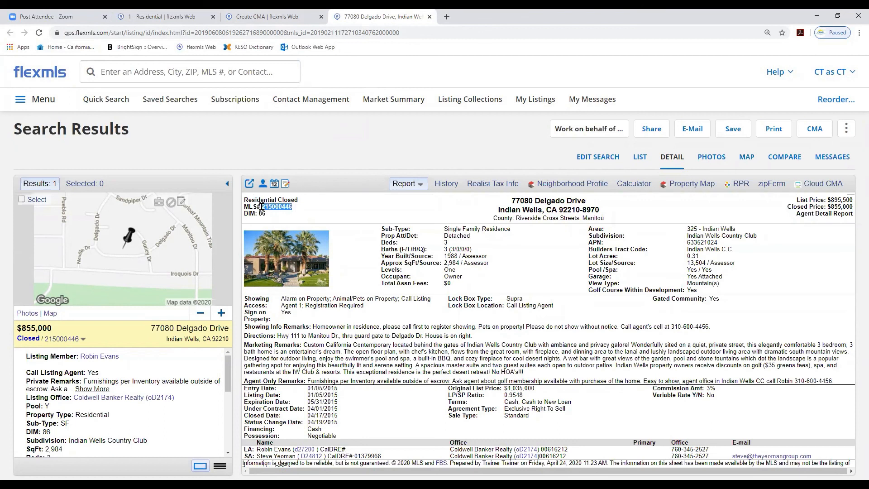
right_click(265, 210)
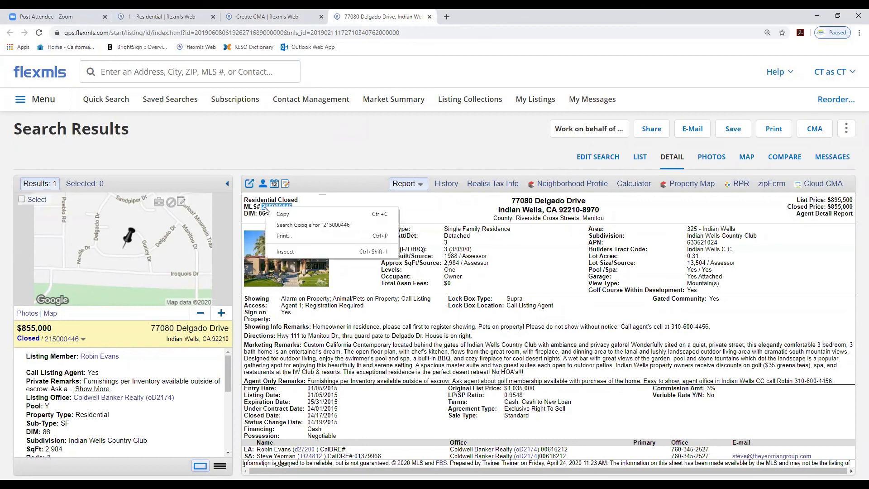
left_click(278, 214)
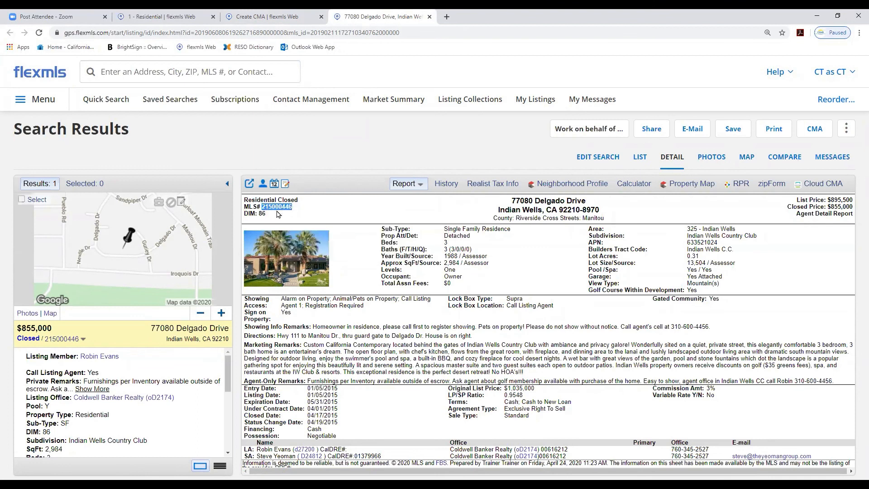
Back in the CMA, auto-populate the subject property fields from existing listing 215000446
left_click(249, 17)
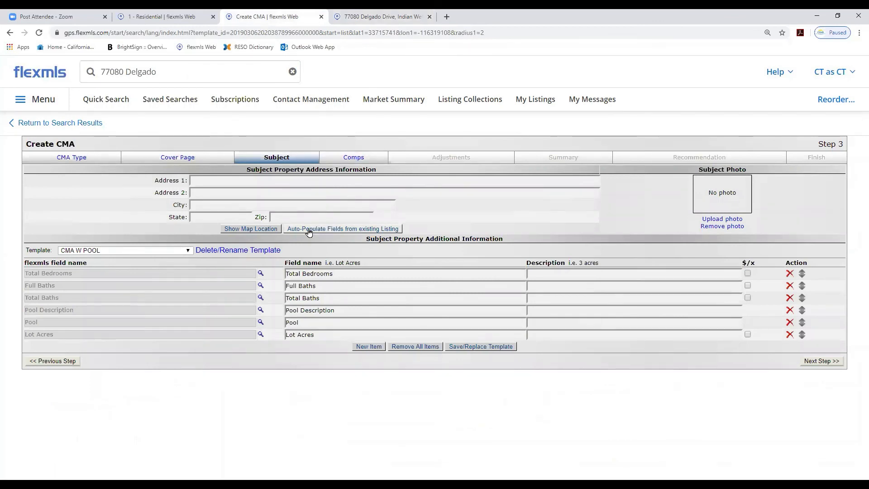
left_click(338, 230)
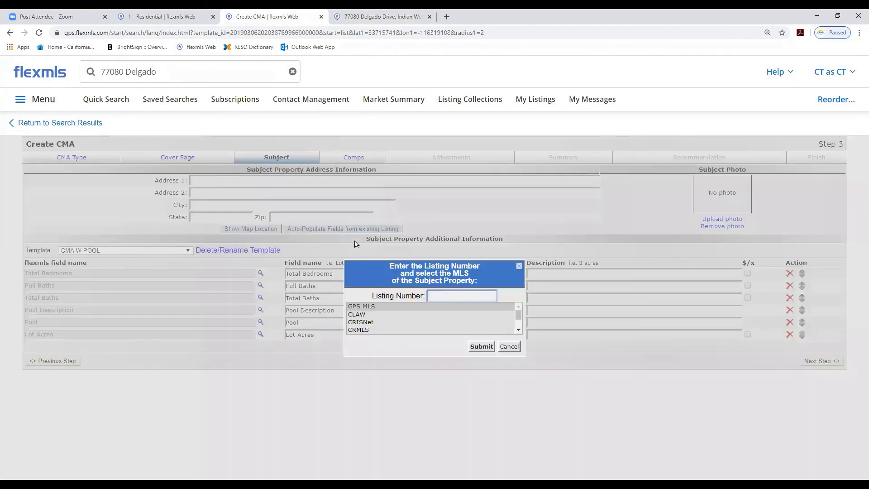
right_click(429, 296)
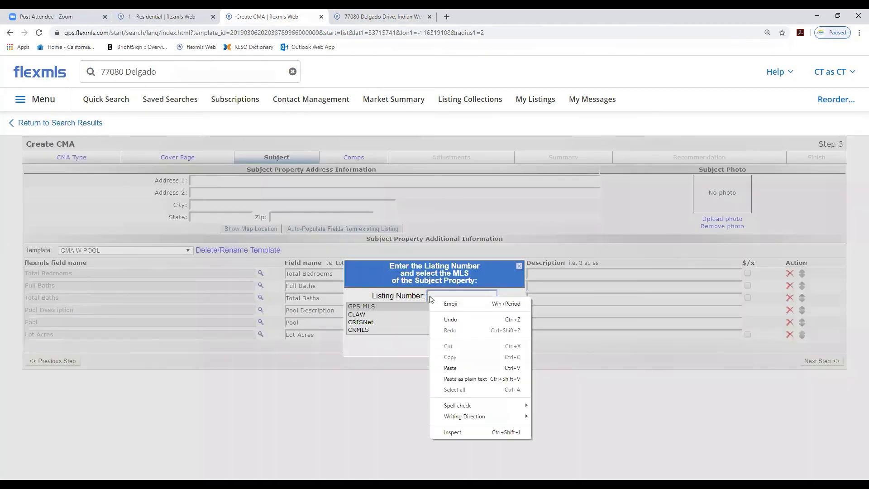
left_click(456, 367)
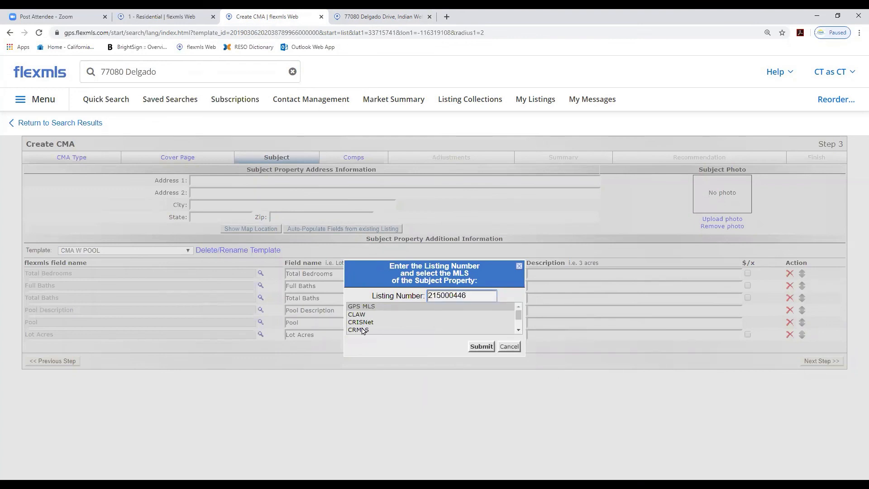
left_click(481, 347)
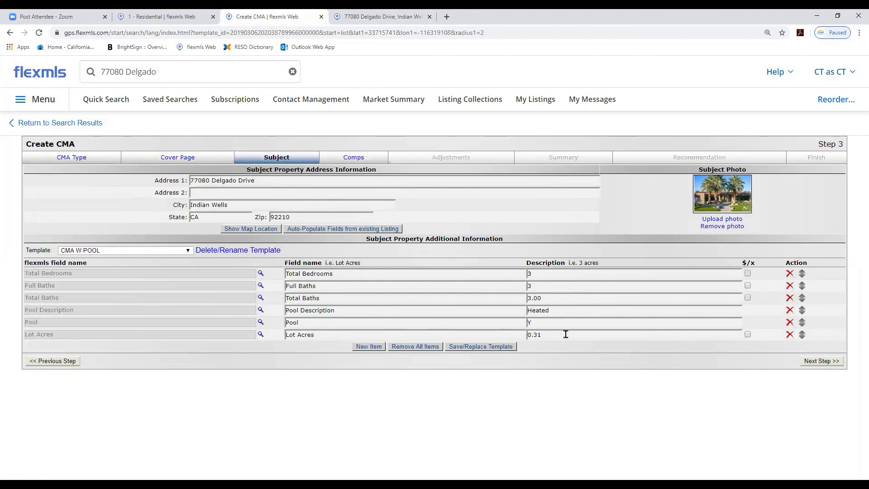
Remove the Lot Acres field and move the Pool field to sit just below Full Baths
left_click(790, 335)
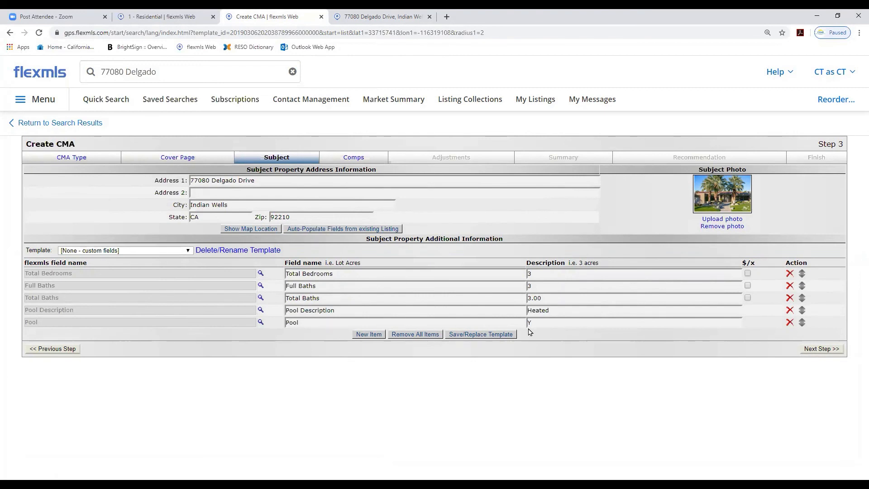
left_click(802, 322)
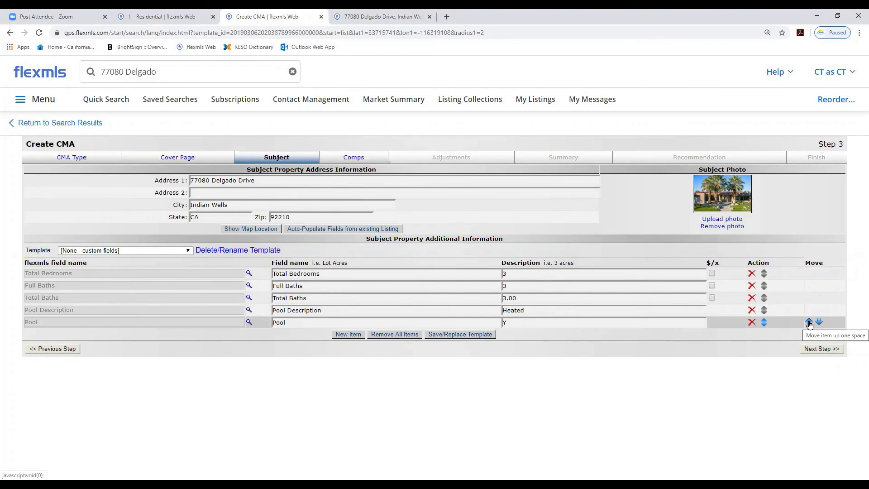
left_click(809, 323)
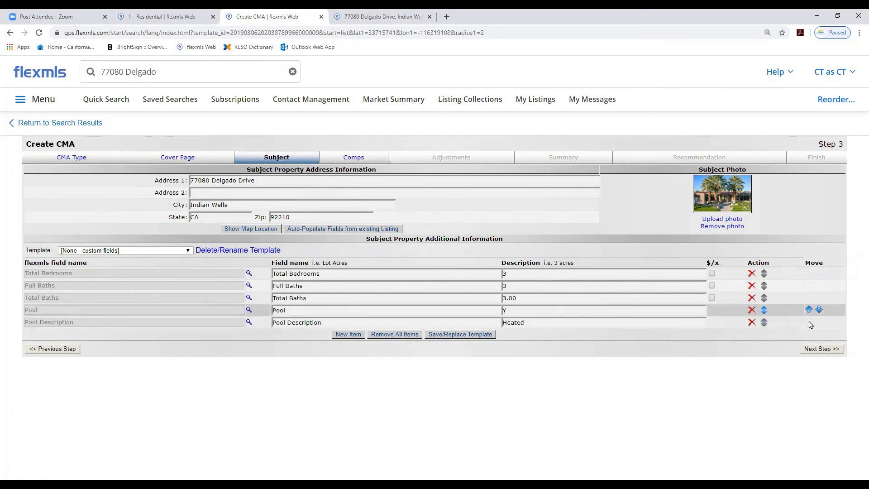
left_click(808, 310)
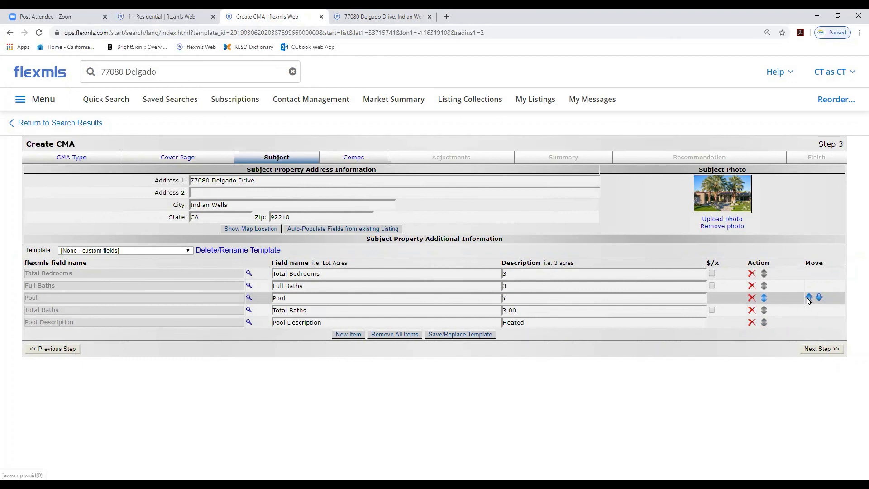
left_click(808, 297)
left_click(809, 285)
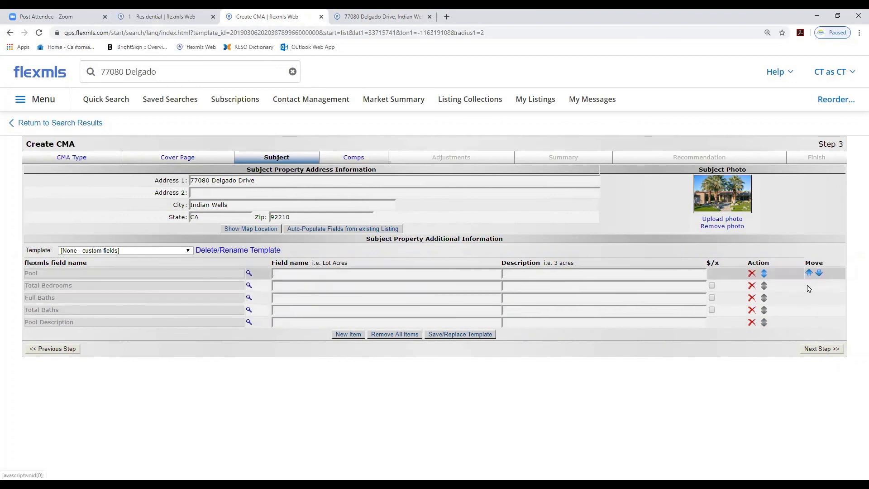
left_click(819, 273)
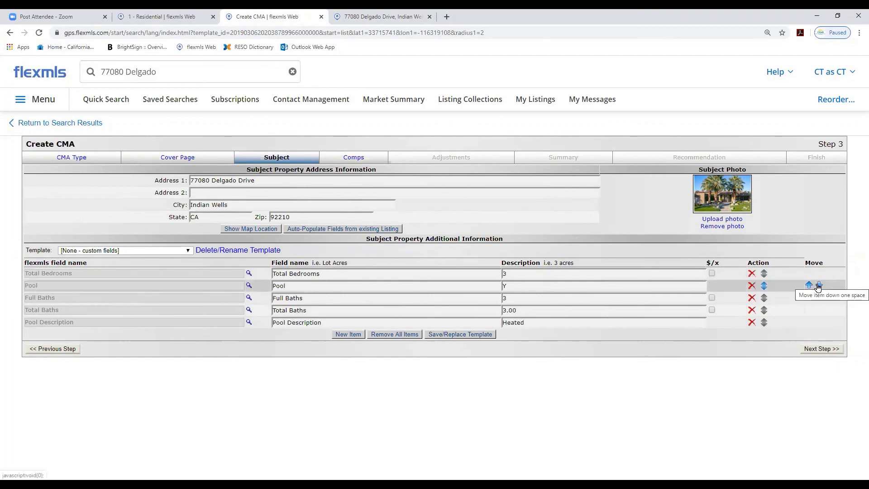
left_click(819, 285)
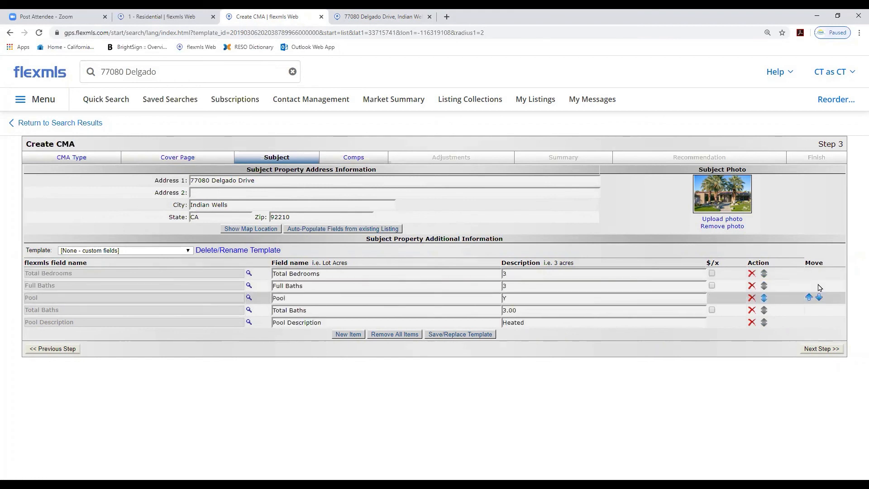
Move the Pool field to the bottom of the field list and add a new Approx SqFt field
left_click(819, 297)
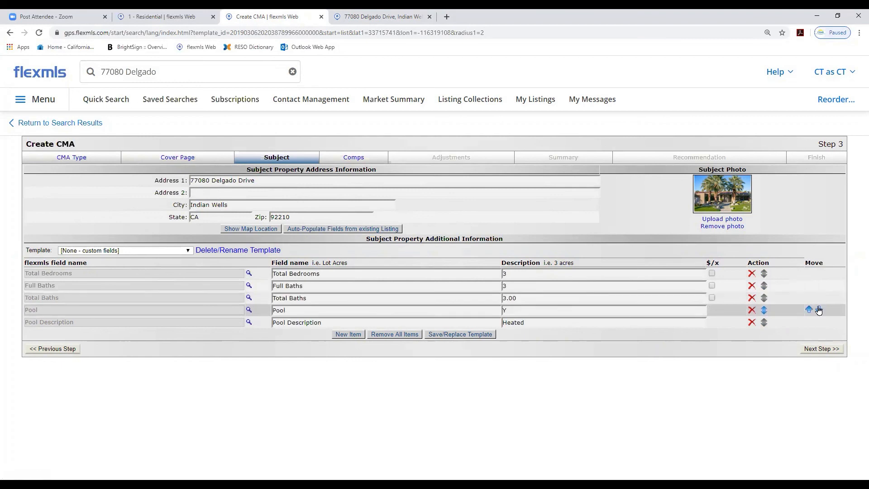
left_click(819, 310)
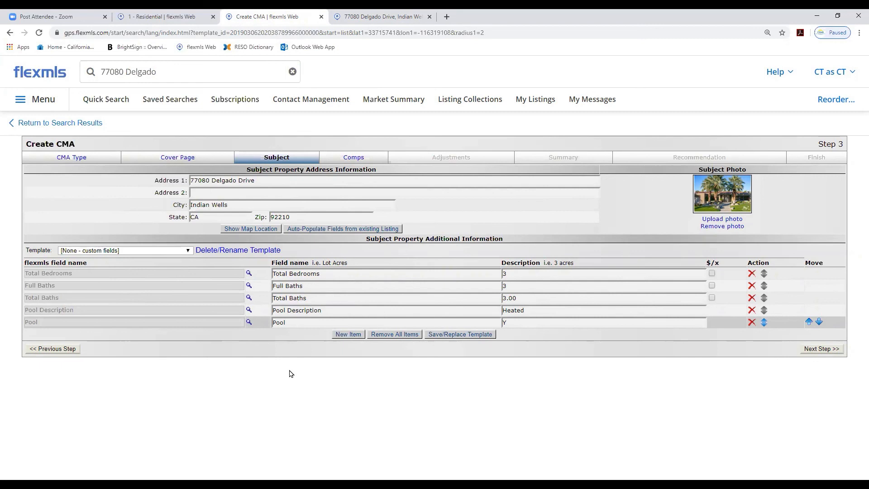
left_click(348, 335)
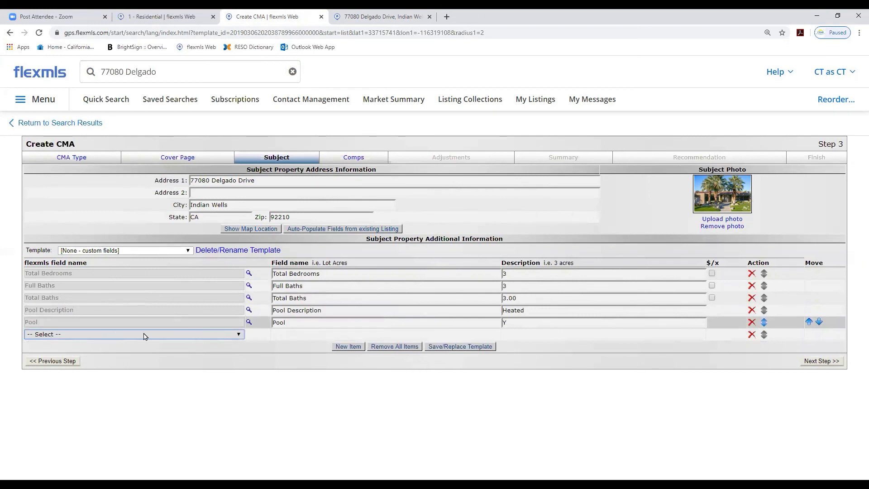
left_click(211, 338)
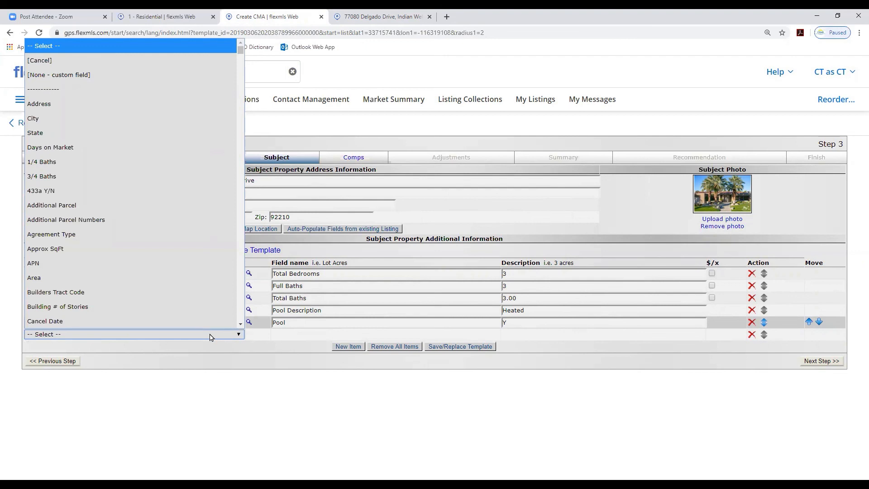
key("s")
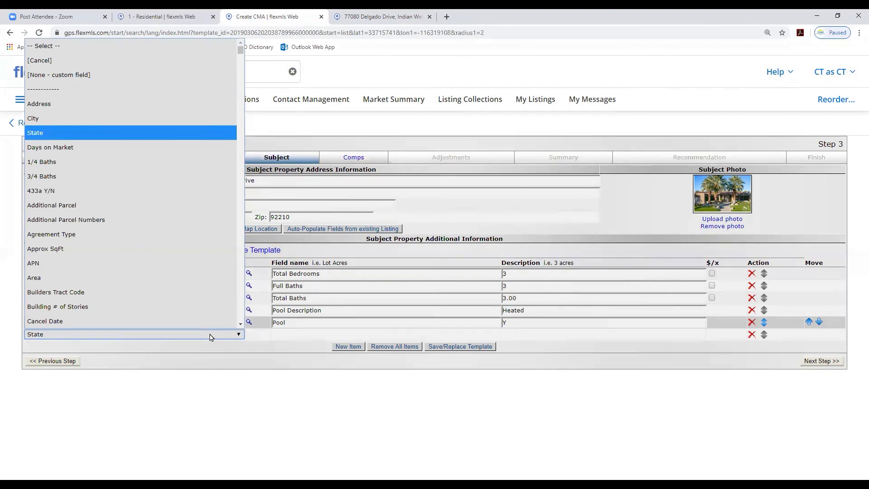
scroll(190, 320, "down", 1)
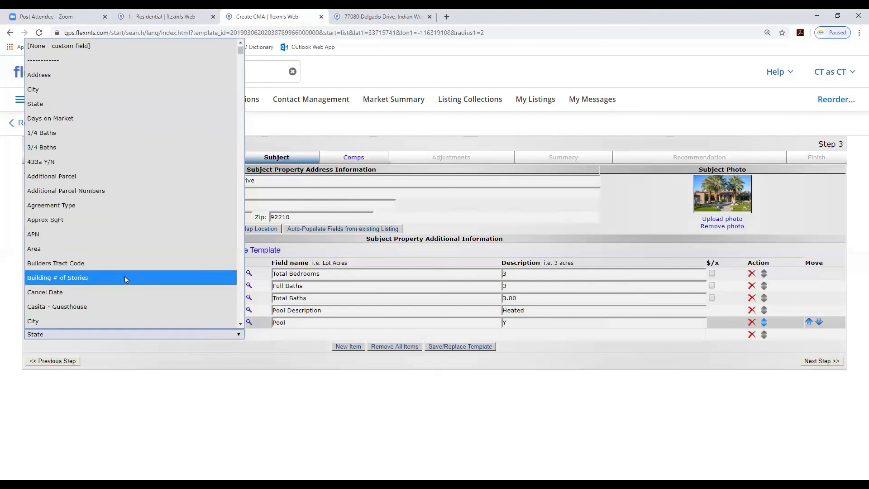
left_click(61, 220)
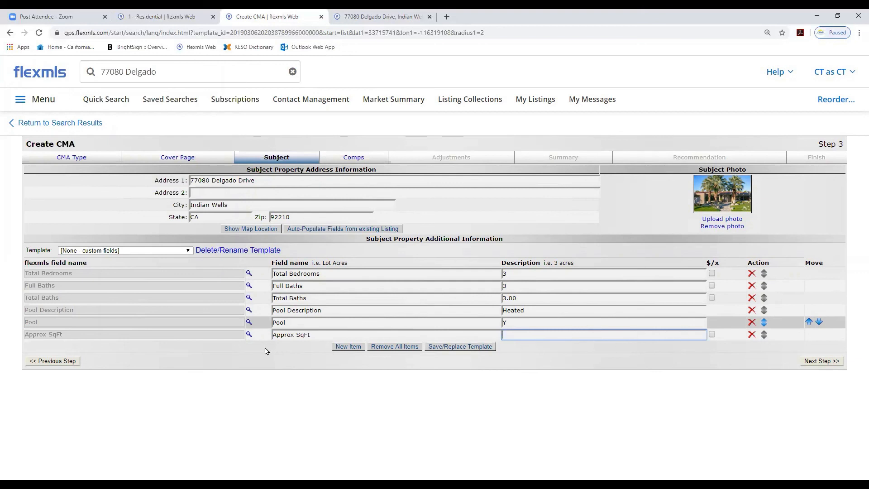
Add another new field for Casita - Guesthouse
left_click(343, 347)
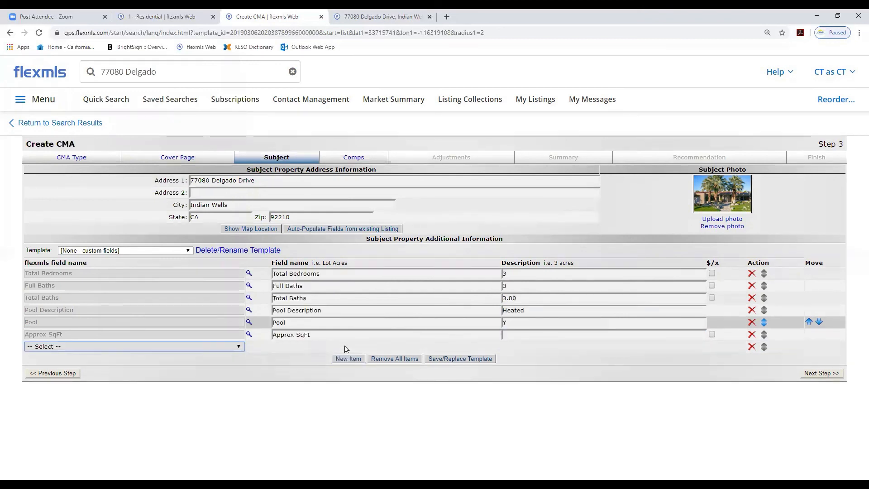
left_click(177, 351)
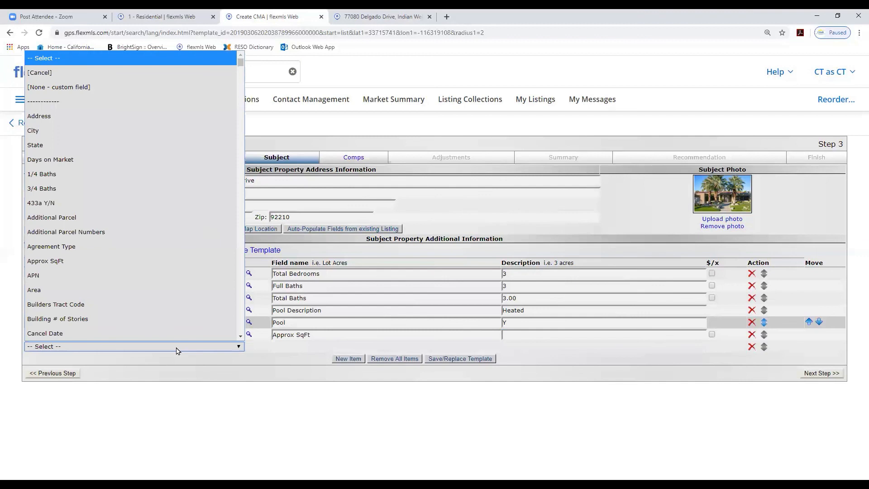
scroll(173, 343, "down", 1)
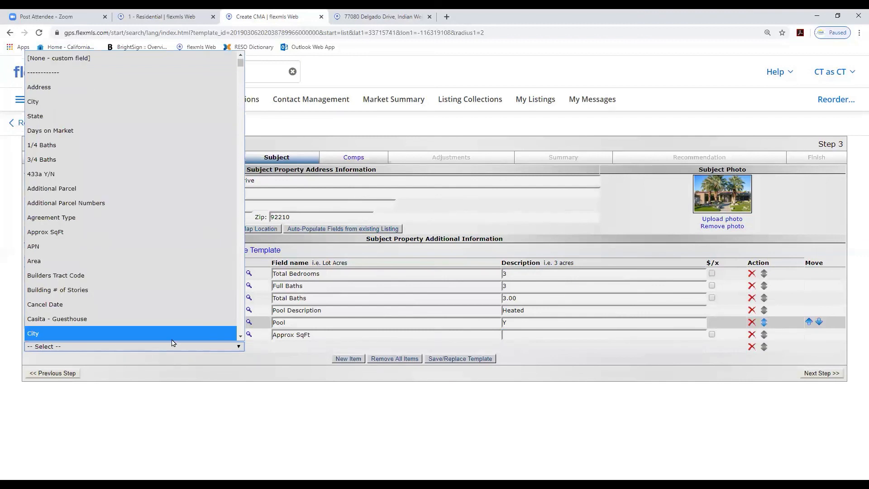
scroll(164, 272, "down", 4)
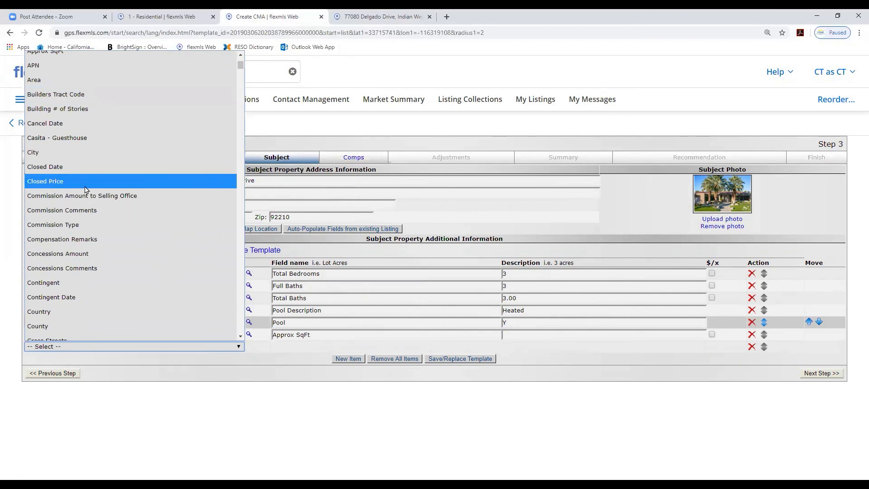
left_click(78, 143)
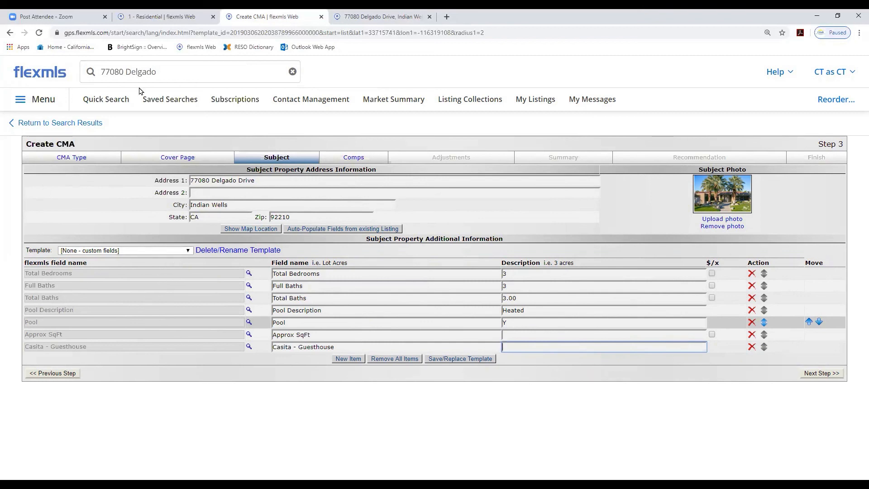
Apply the Residential CMA template to the subject fields and auto-populate them from listing 215000446
left_click(397, 40)
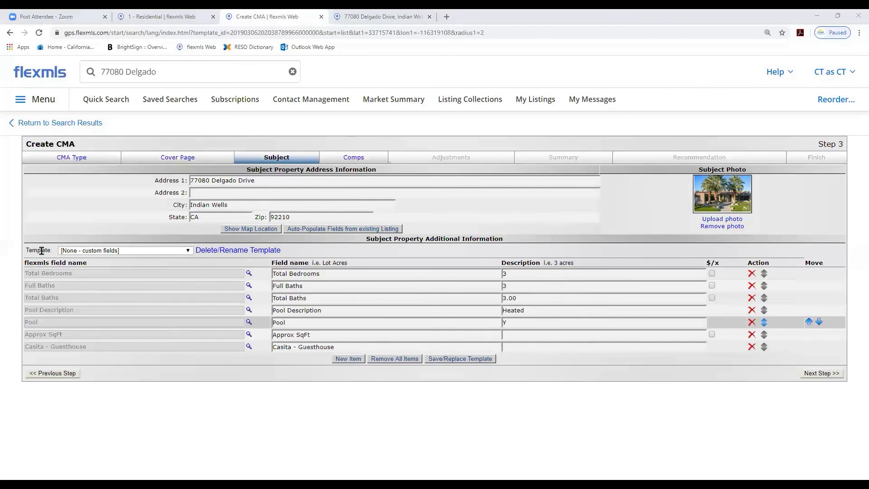
left_click(188, 250)
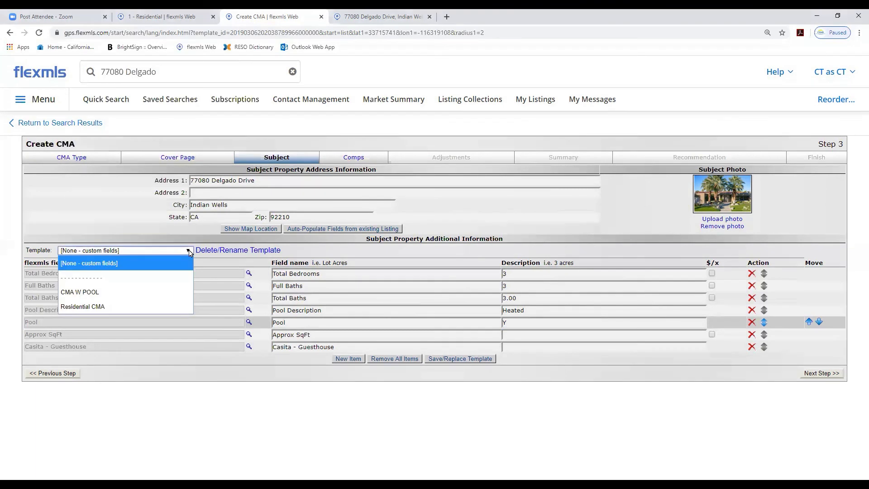
left_click(90, 307)
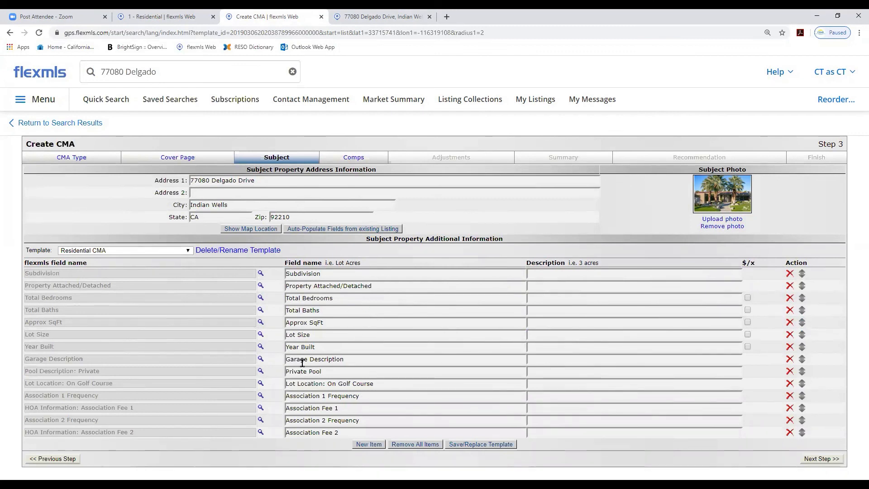
left_click(189, 251)
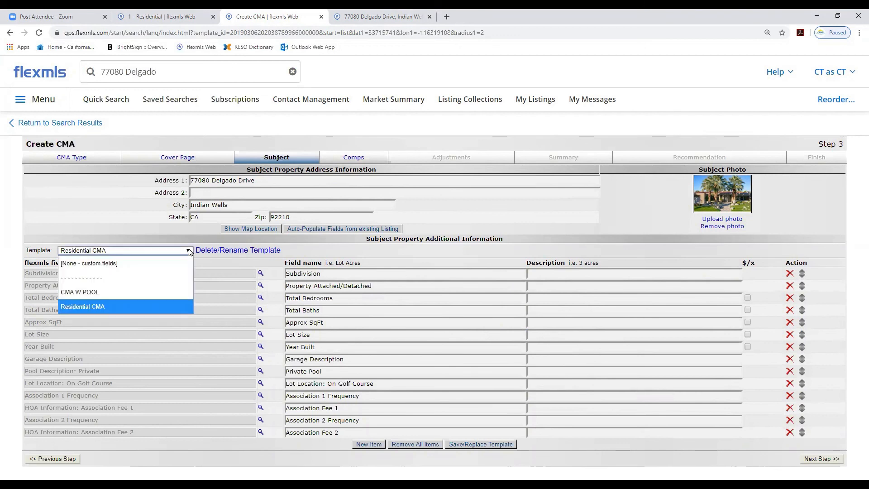
left_click(127, 291)
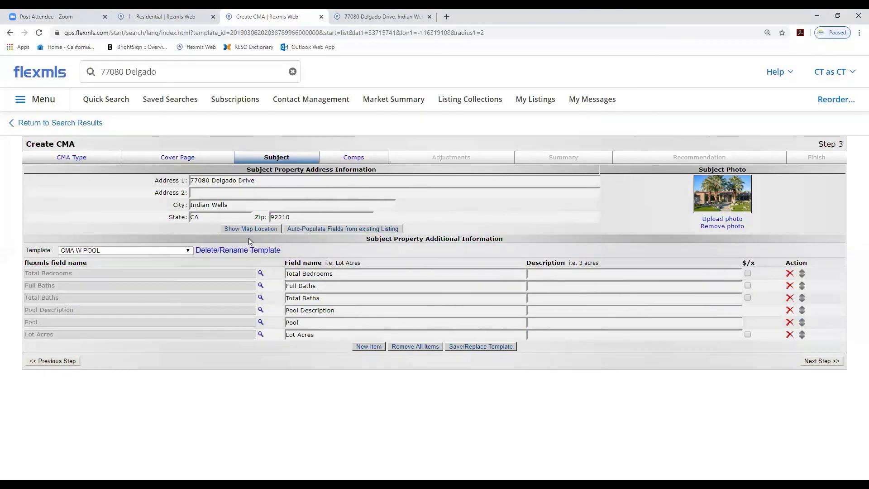
left_click(187, 253)
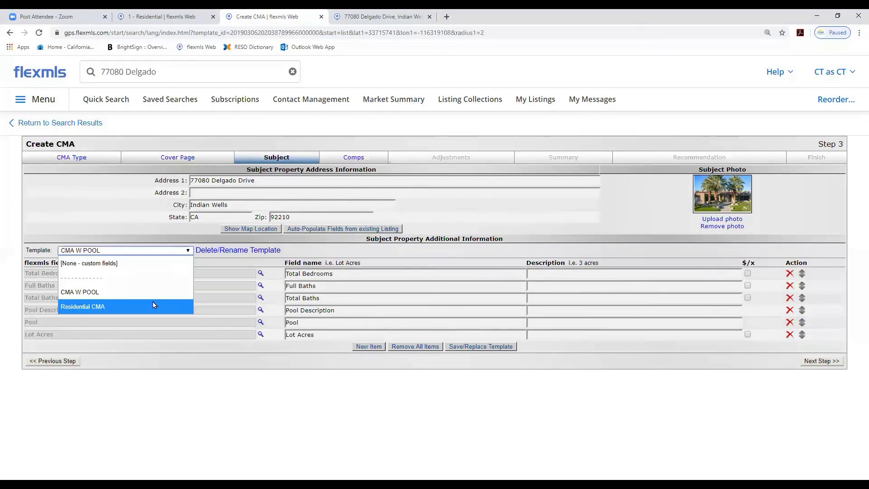
left_click(154, 303)
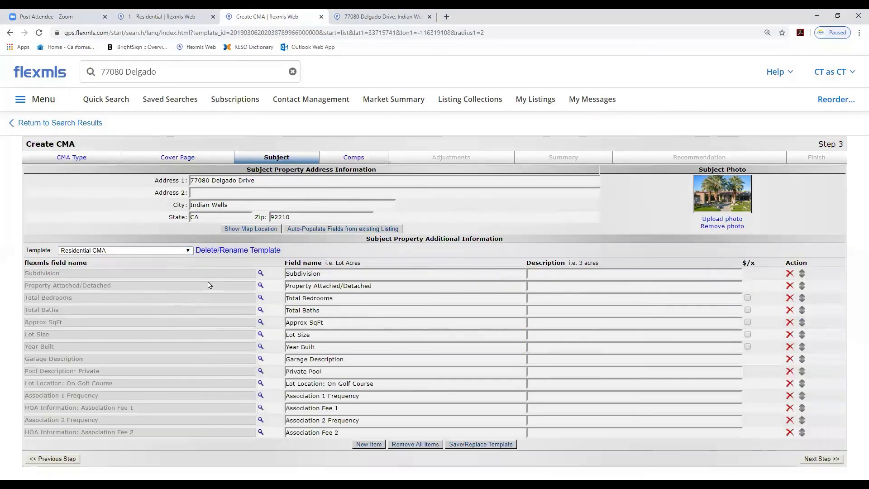
left_click(344, 229)
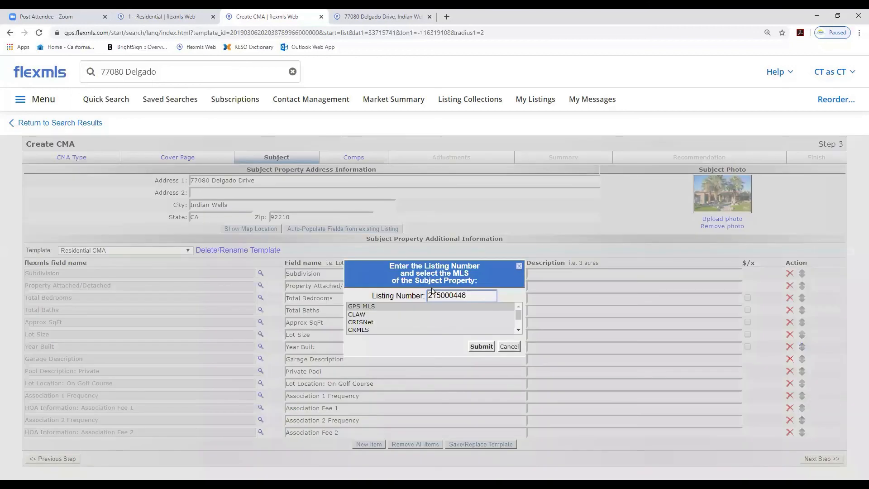
left_click(480, 346)
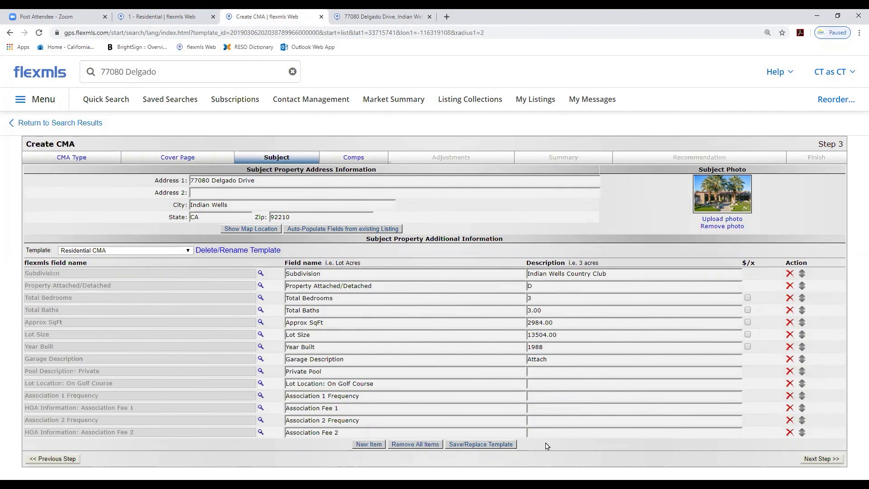
Remove the Garage Description, Private Pool, Lot Location and association rows, keeping fields through Year Built
left_click(789, 372)
left_click(788, 371)
left_click(789, 372)
left_click(789, 372)
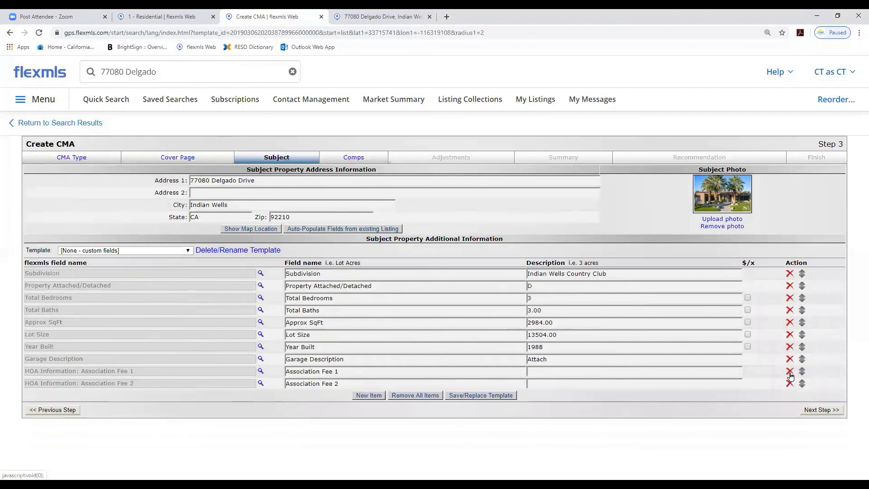
left_click(790, 373)
left_click(789, 360)
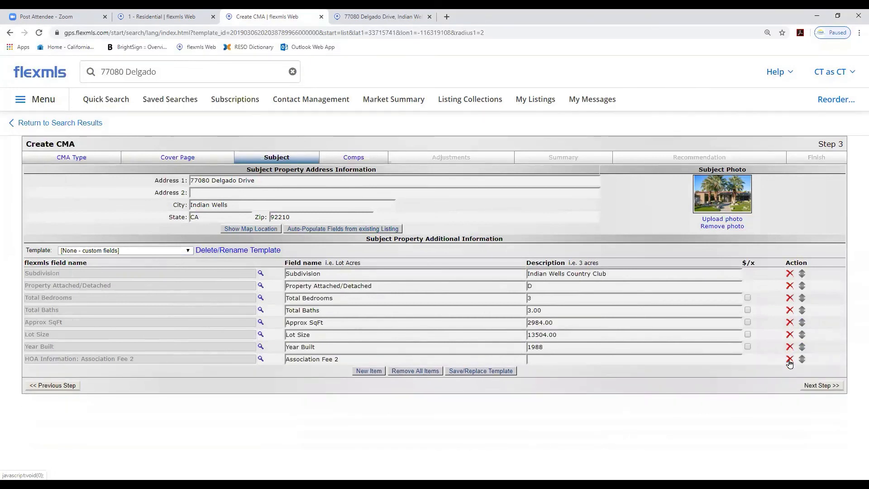
left_click(790, 361)
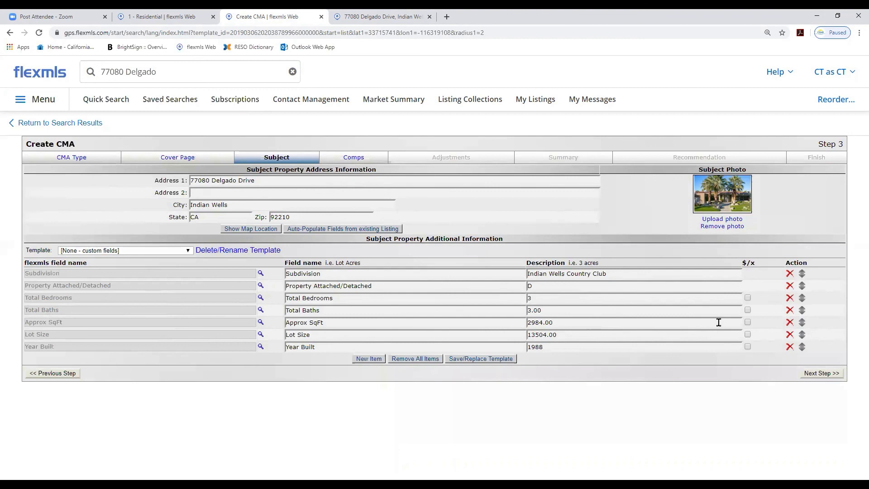
Mark Approx SqFt as a dollar field and continue to the comparables step
left_click(747, 322)
left_click(822, 373)
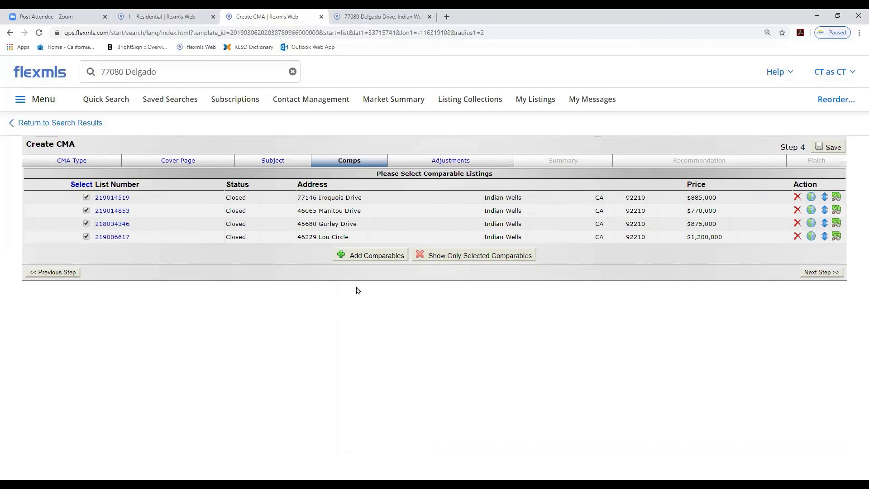
Open the Add Comparables dialog and review the MLS and non-MLS comparable options without adding any
left_click(355, 256)
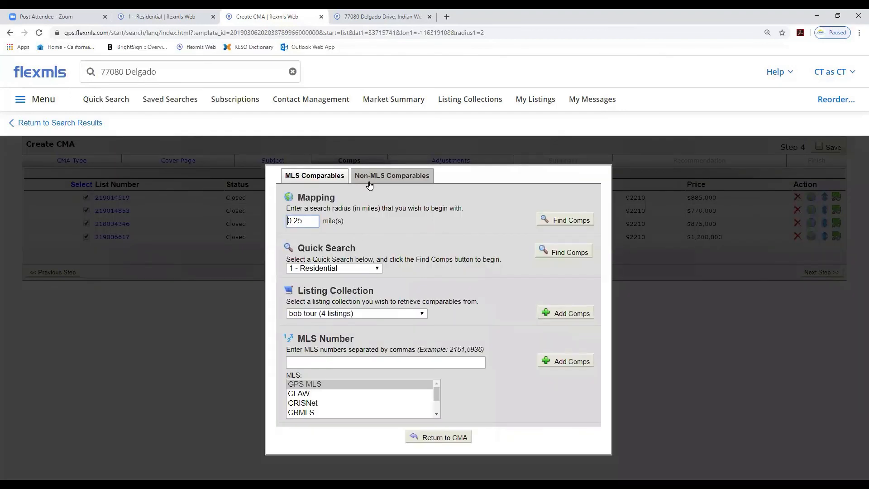
left_click(385, 179)
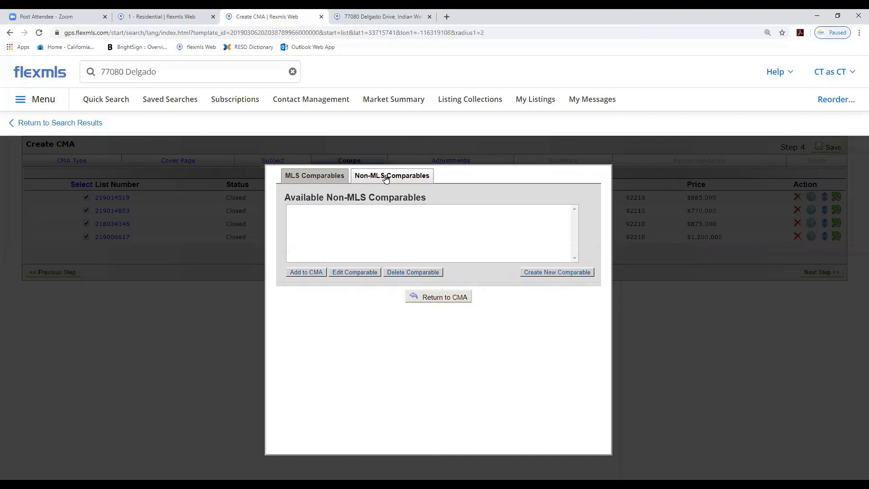
left_click(544, 272)
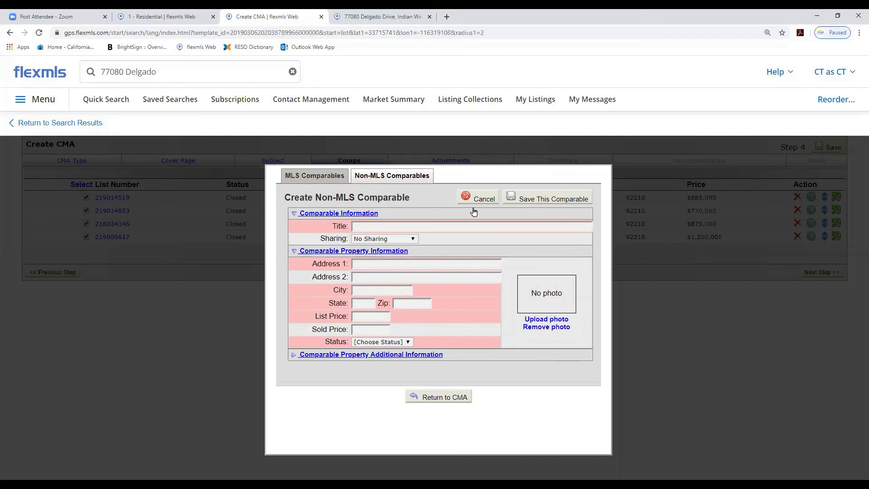
left_click(322, 178)
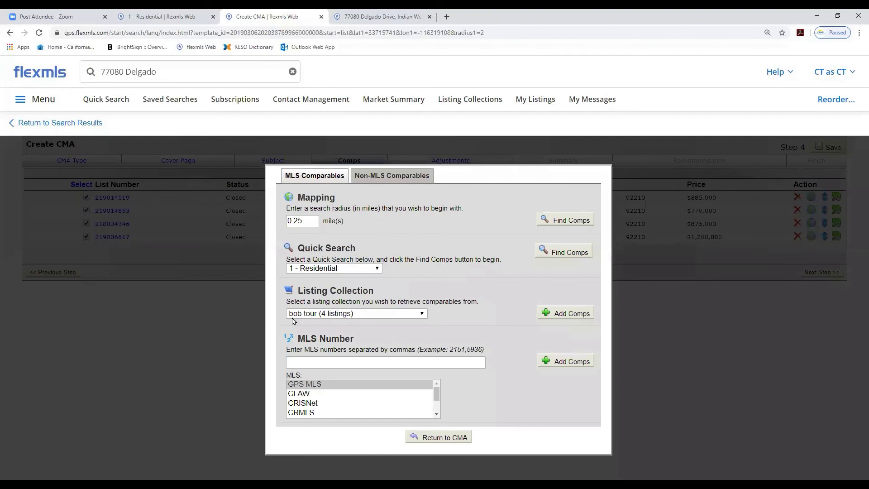
left_click(298, 358)
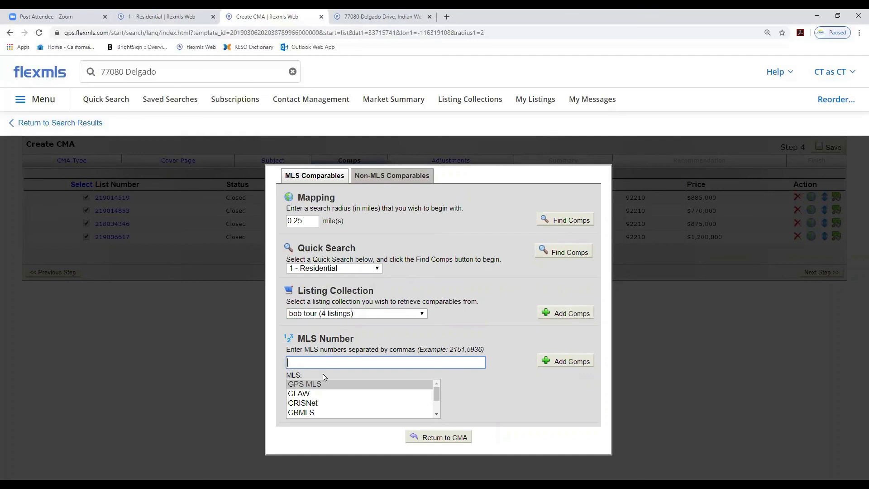
left_click(452, 437)
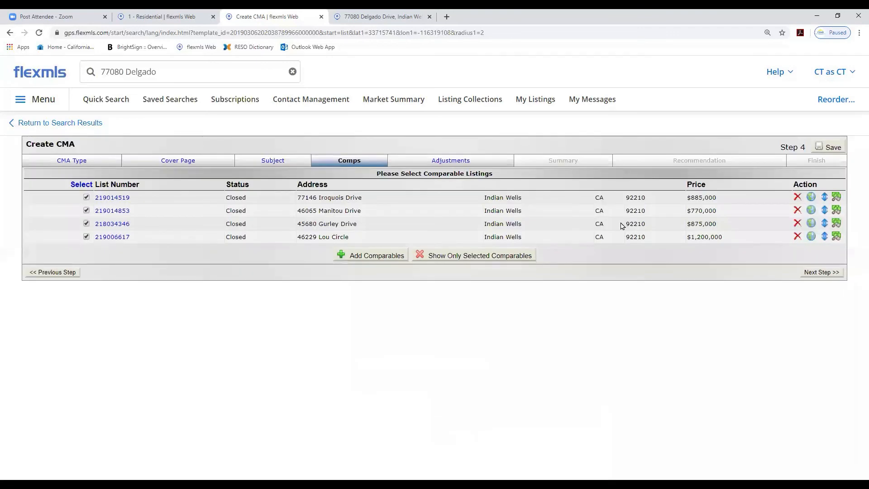
Proceed to the Adjustments step and view the Total Baths values for the subject and comparables
left_click(821, 272)
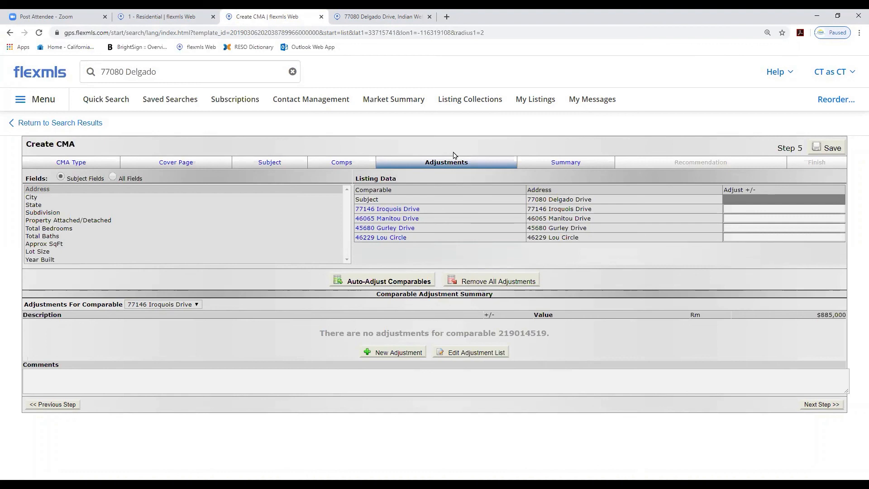
left_click(47, 236)
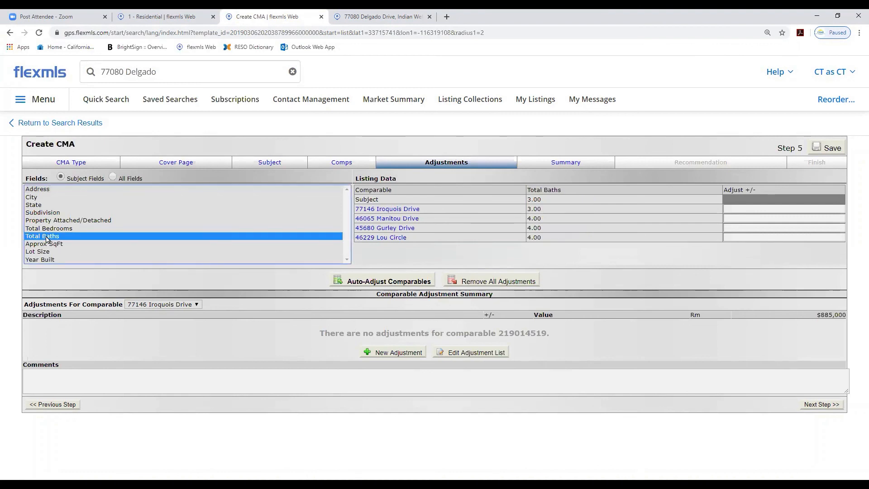
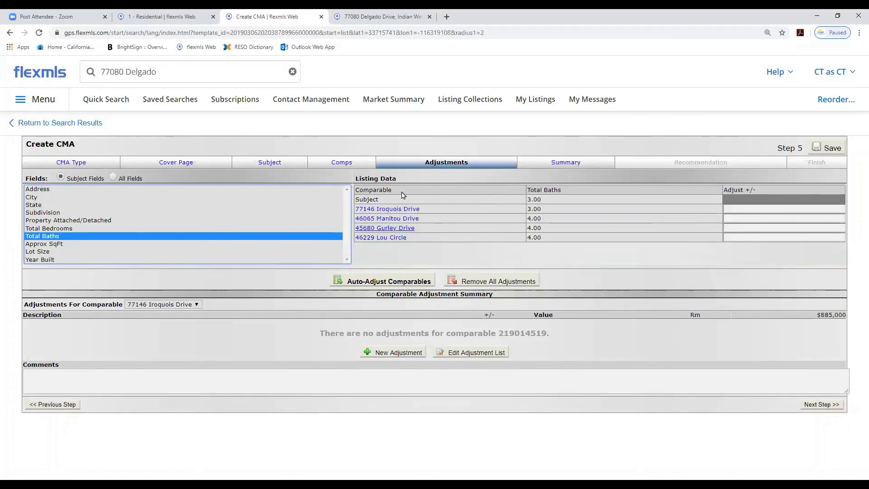
left_click(727, 226)
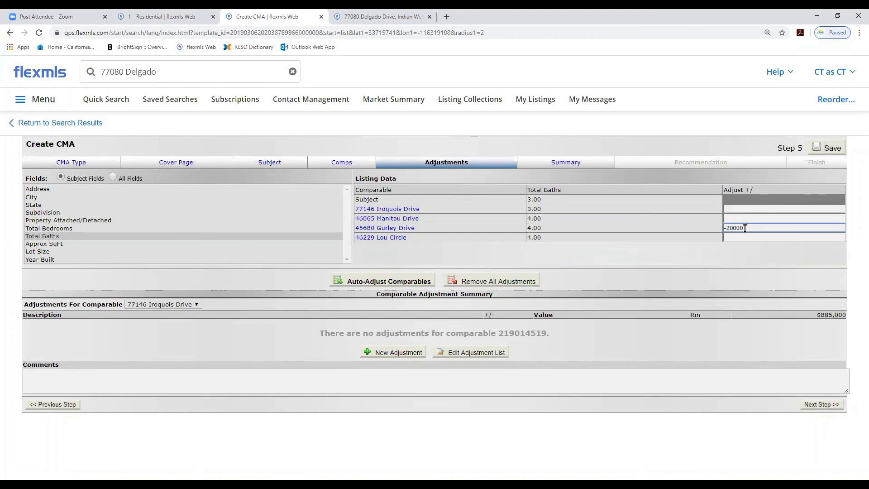
left_click_drag(745, 229, 722, 231)
key("BackSpace")
Open the adjustment list and remove the Residential-Total Baths automatic adjustment
left_click(467, 356)
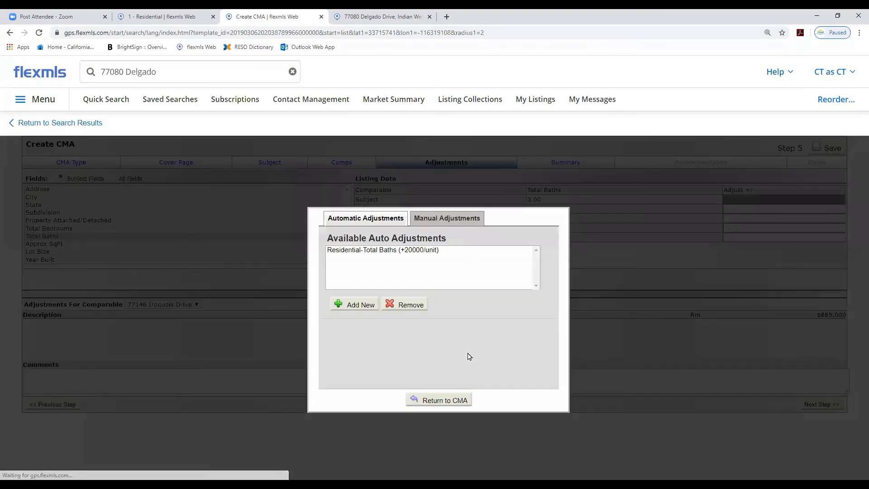
left_click(352, 250)
left_click(402, 304)
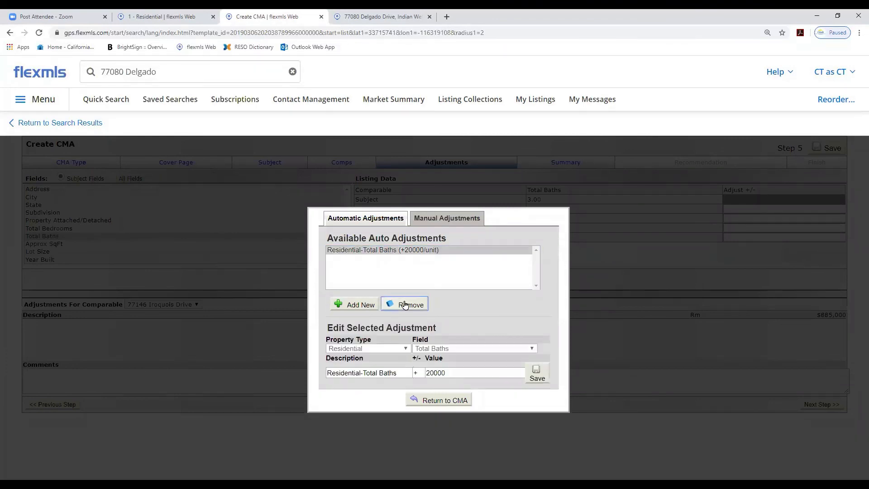
Add a Residential Full Baths automatic adjustment of +20000 per unit, save it and return to the CMA
left_click(350, 303)
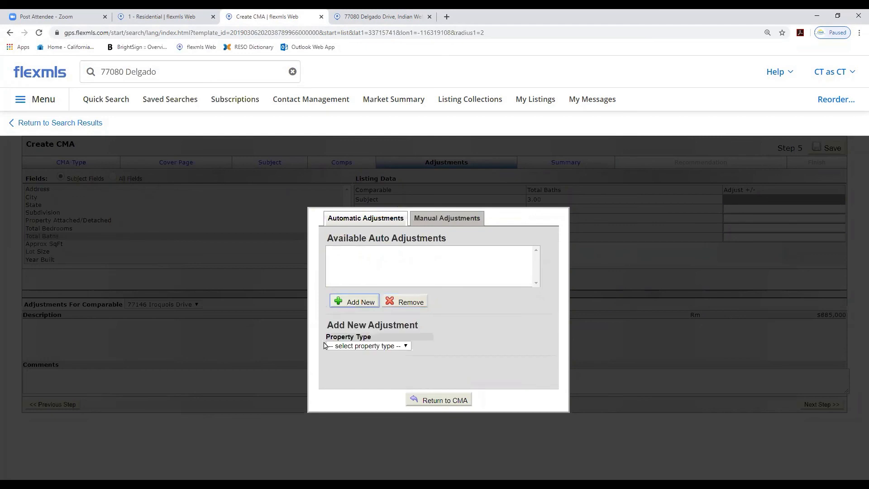
left_click(404, 346)
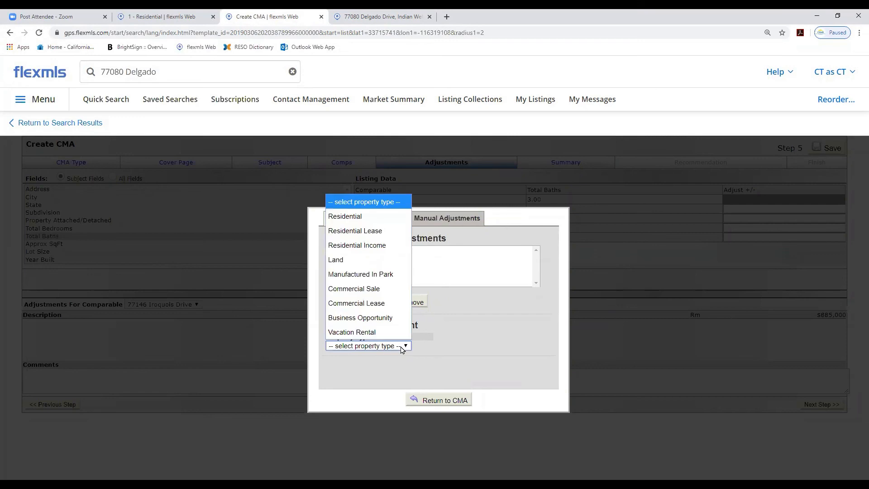
left_click(353, 217)
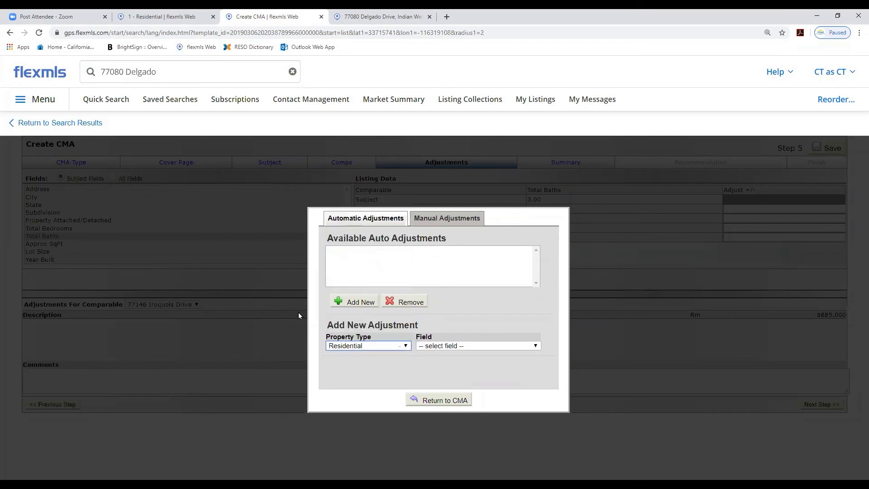
left_click(535, 345)
scroll(498, 324, "down", 1)
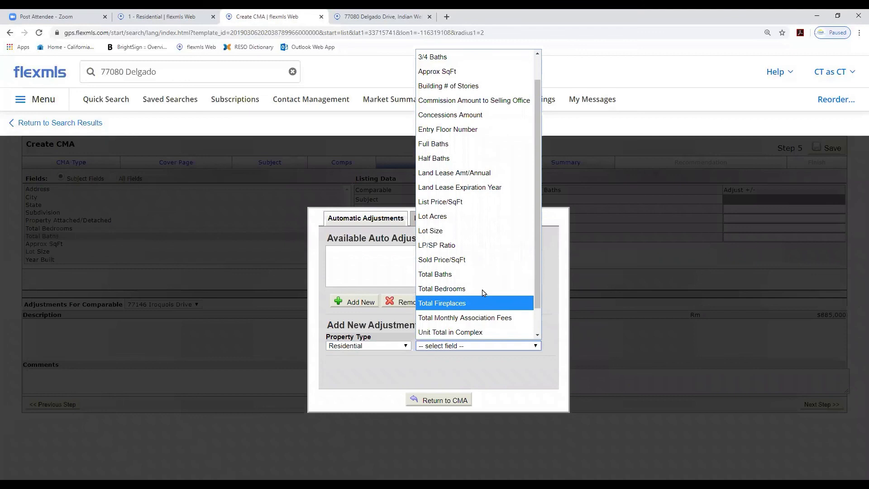
left_click(437, 144)
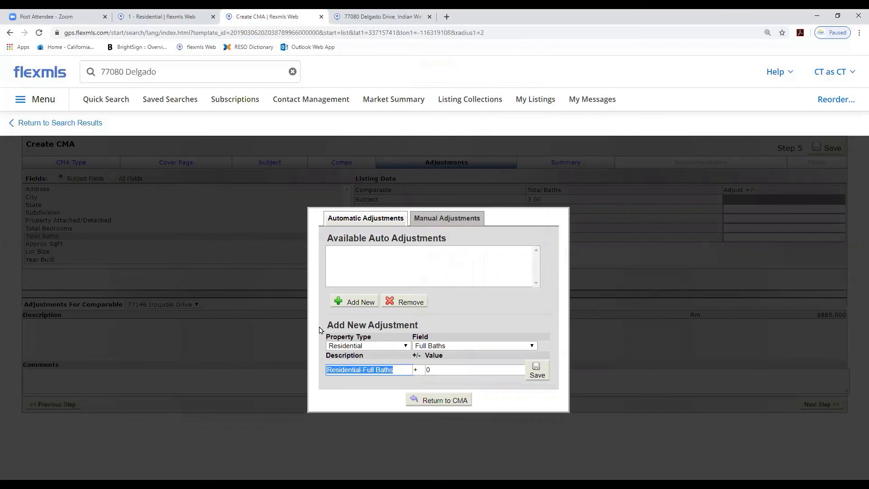
left_click(438, 368)
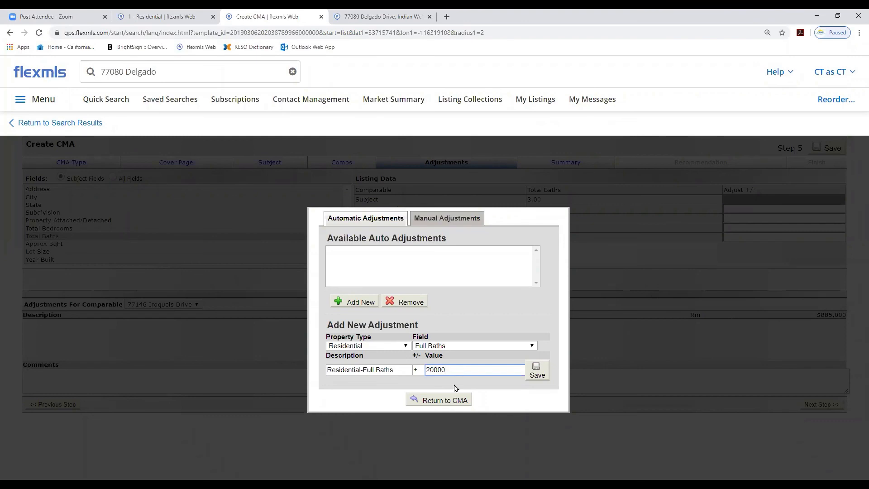
left_click(536, 371)
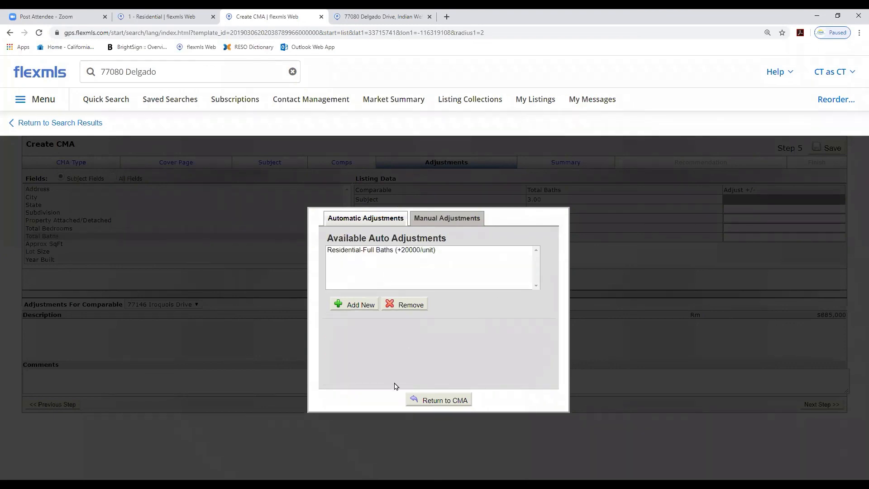
left_click(436, 401)
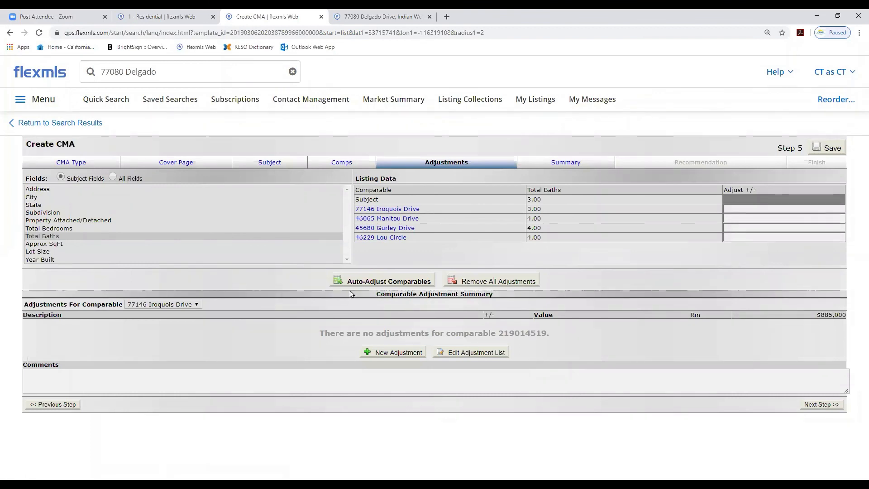
Run Auto-Adjust Comparables and dismiss the notice that follows
left_click(386, 281)
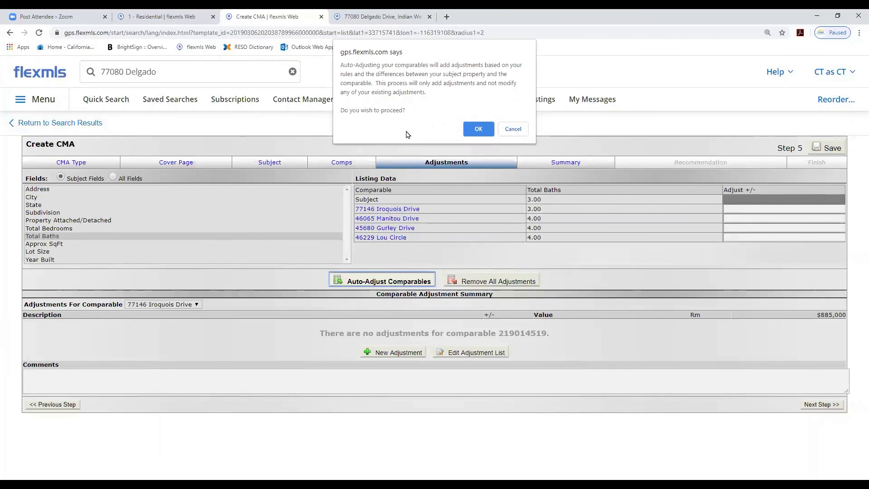
left_click(478, 129)
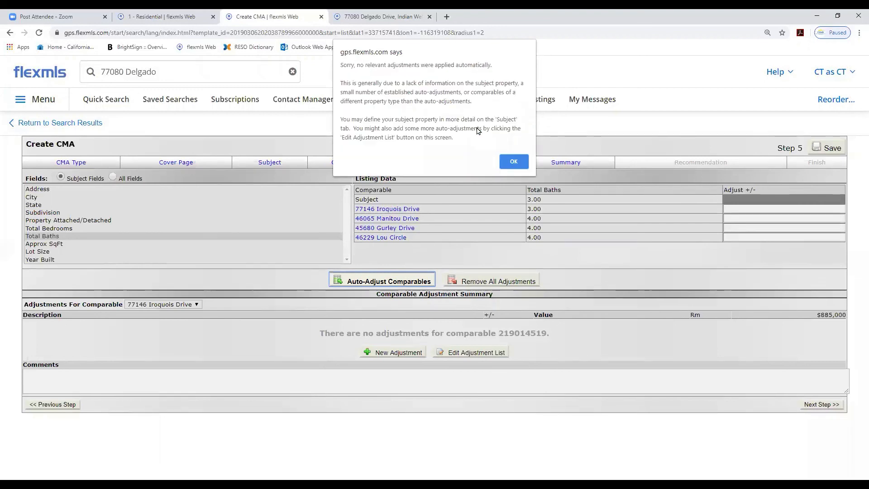
left_click(507, 161)
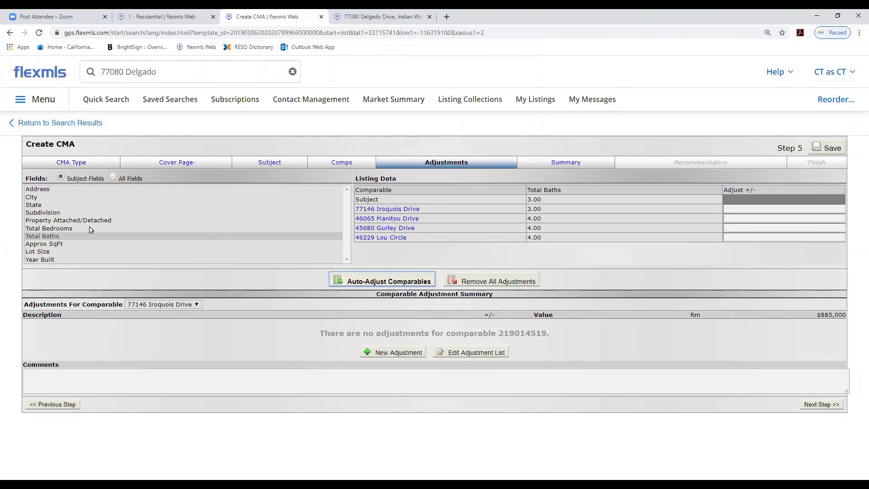
Select the Total Baths field and run Auto-Adjust Comparables again, dismissing the notice
left_click(40, 237)
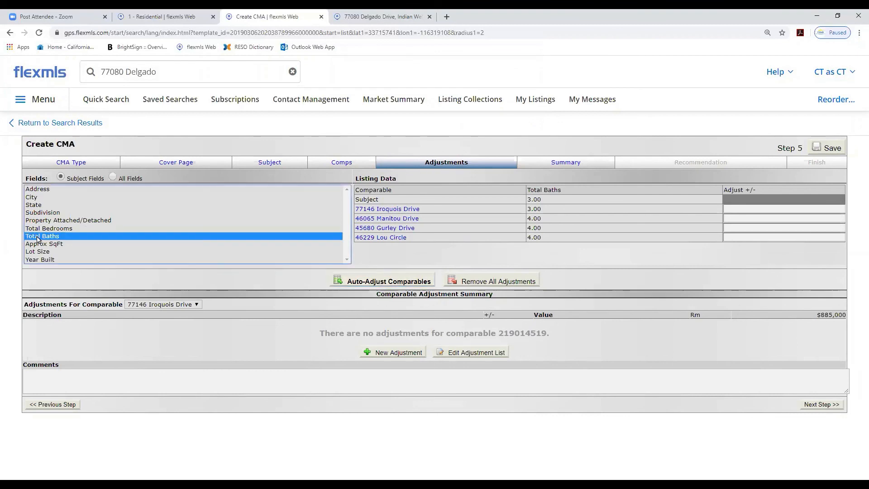
left_click(360, 282)
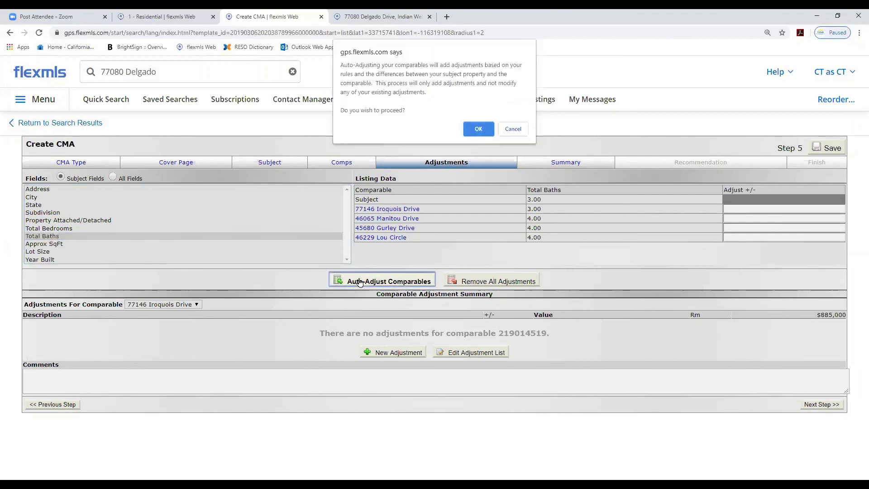
left_click(475, 132)
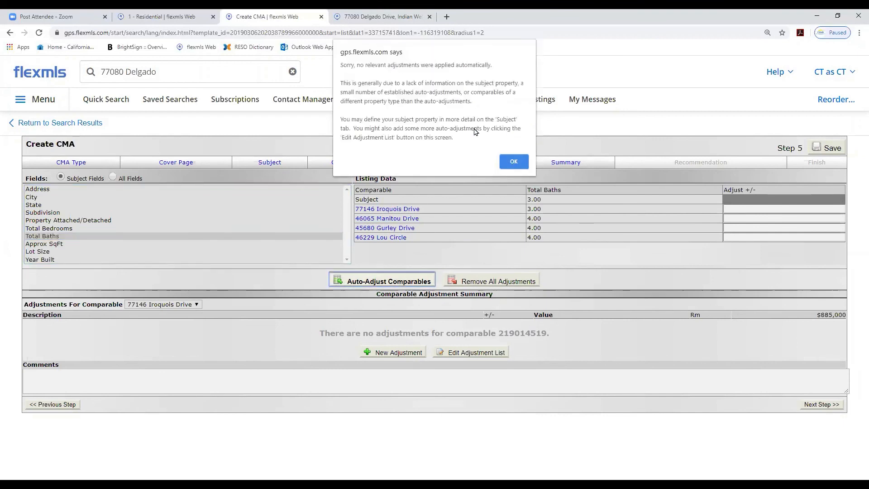
left_click(507, 161)
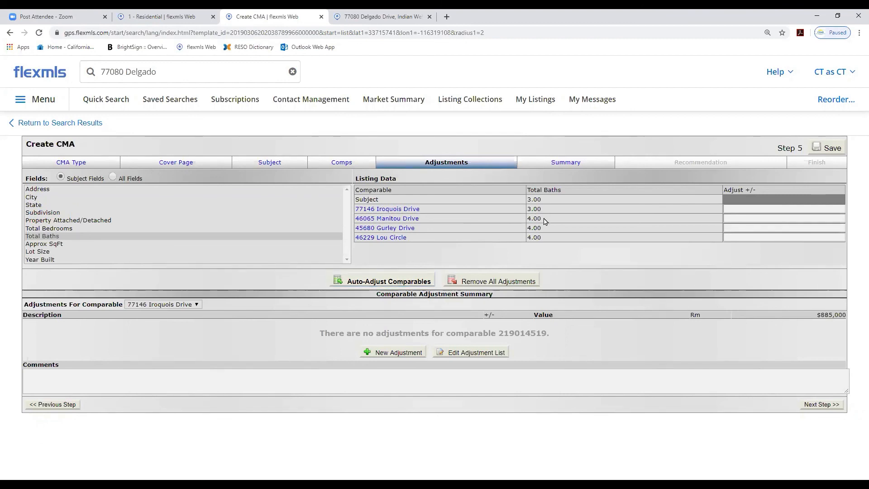
Go back to the Subject step, set the subject's Total Bedrooms to 2, and continue to Comps
left_click(341, 163)
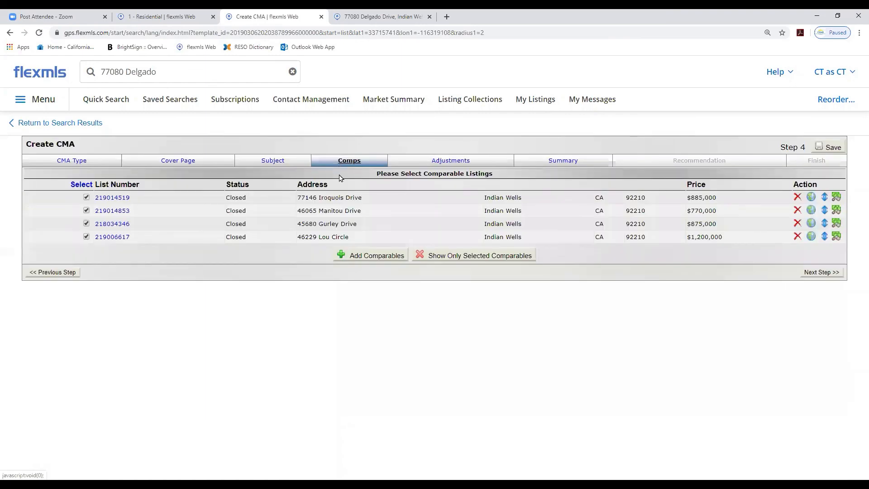
left_click(280, 164)
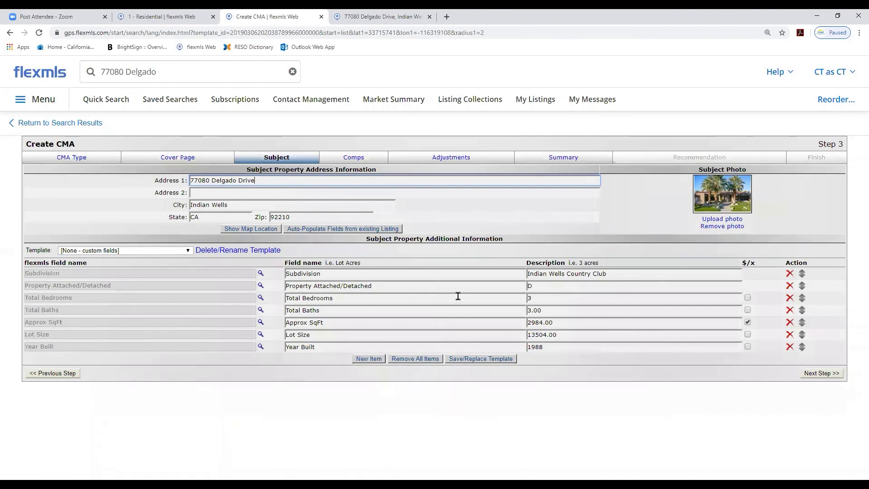
left_click(534, 298)
left_click_drag(534, 299, 526, 299)
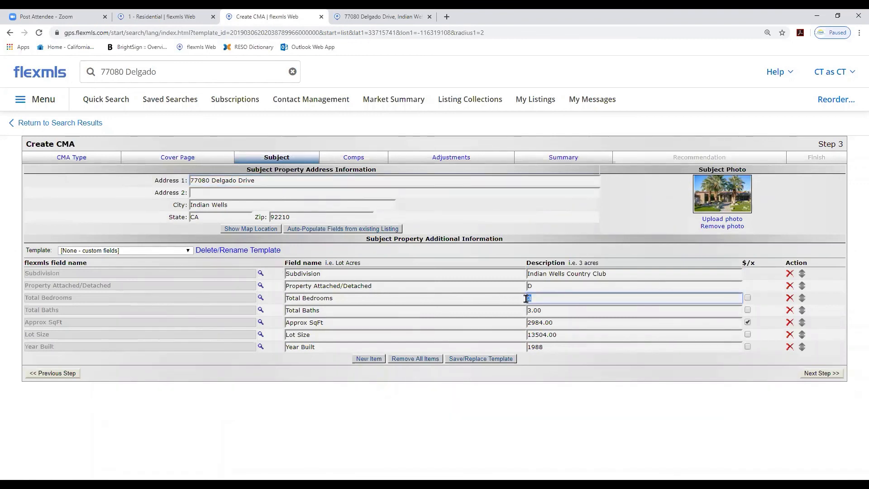
type("2")
left_click(808, 374)
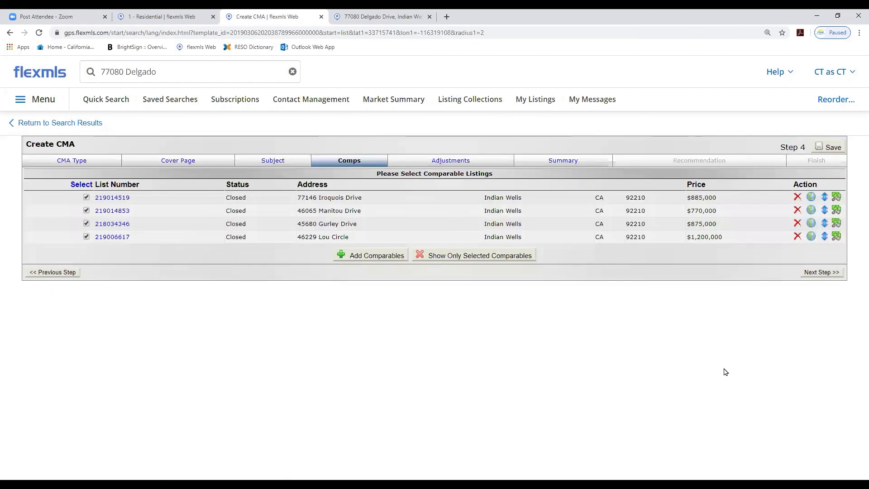
Return to Adjustments, select Total Baths and rerun Auto-Adjust Comparables, dismissing the notice
left_click(452, 163)
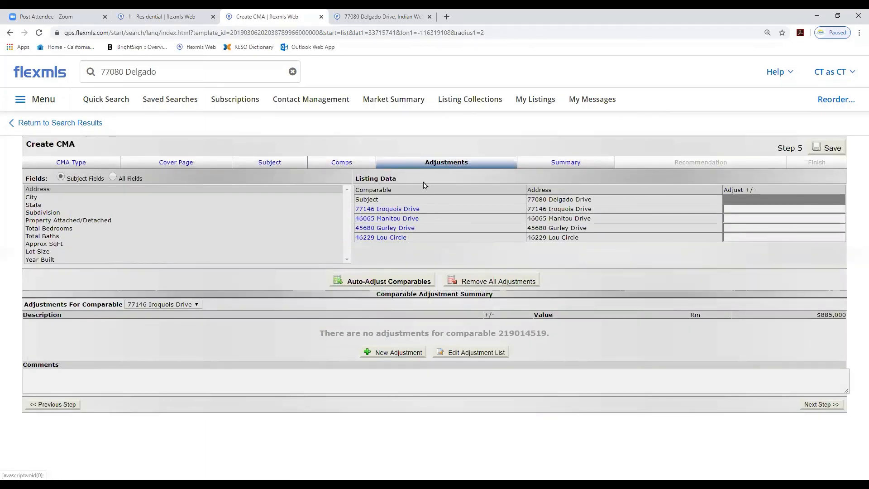
left_click(42, 236)
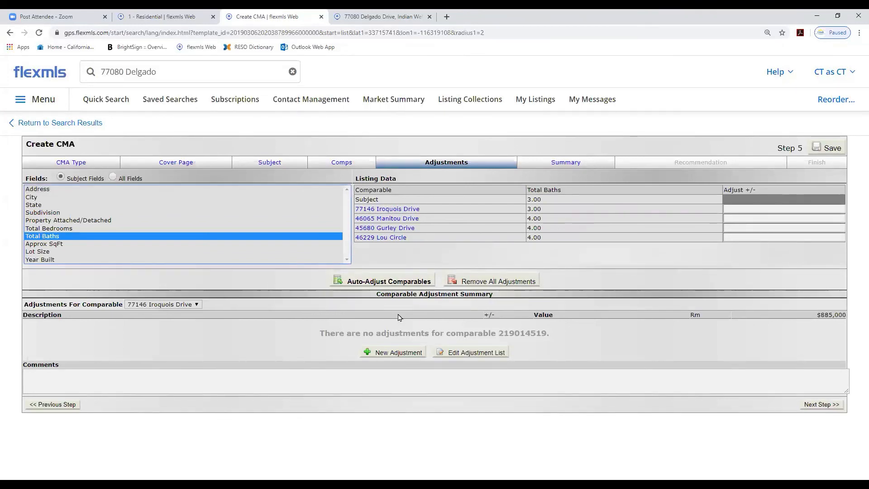
left_click(386, 281)
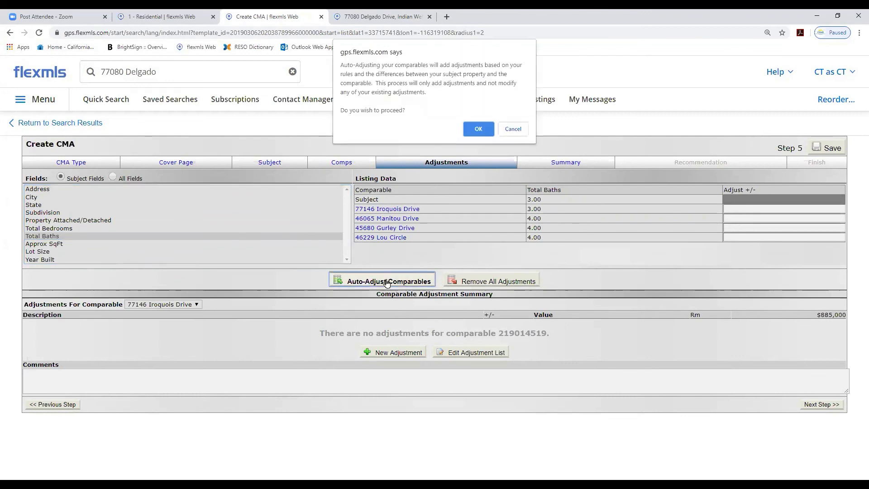
left_click(475, 129)
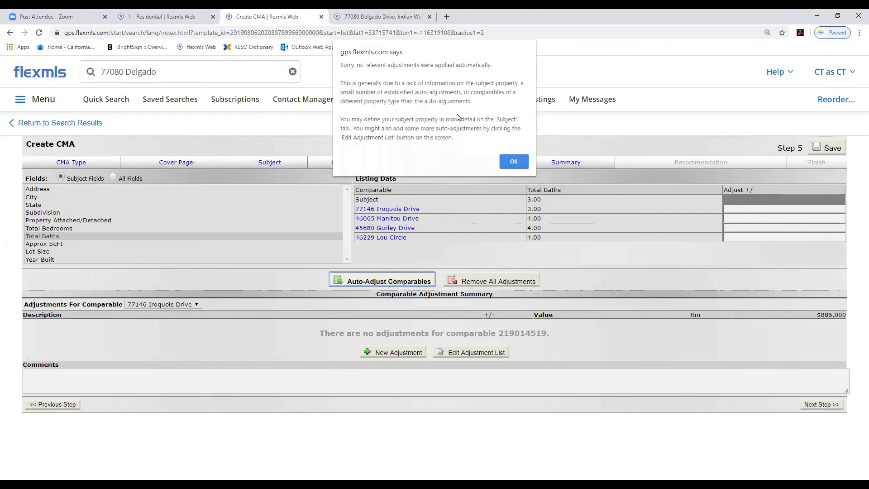
left_click(513, 163)
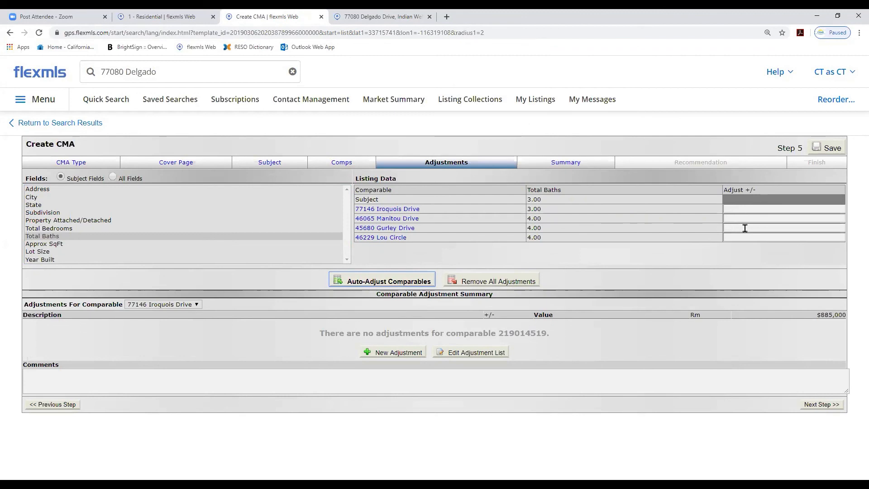
Compare the Total Bedrooms and Total Baths values of the subject and comparables
left_click(38, 229)
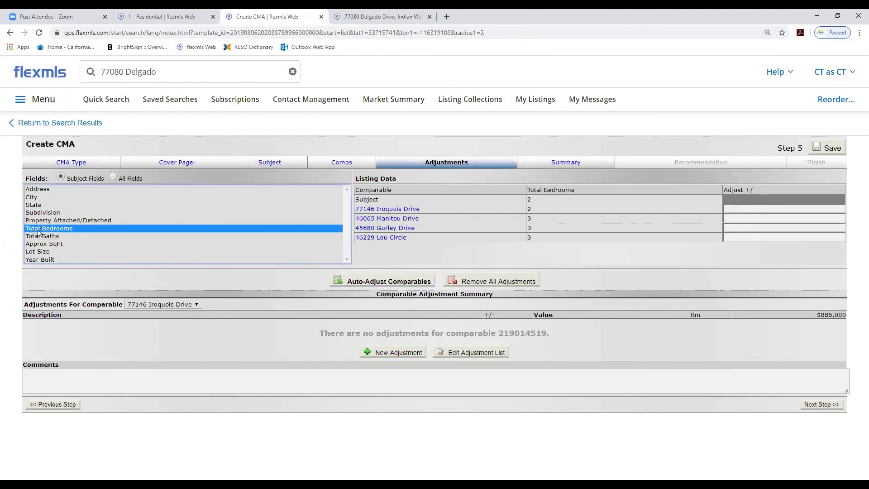
left_click(41, 237)
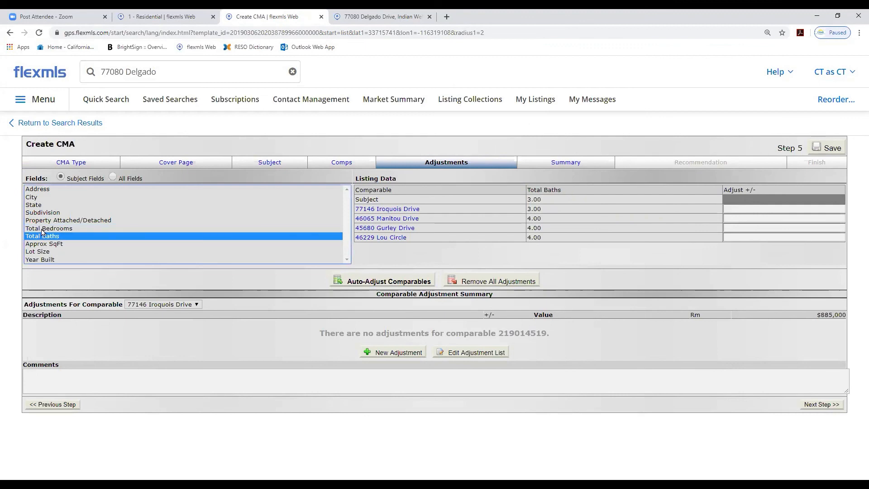
left_click(42, 230)
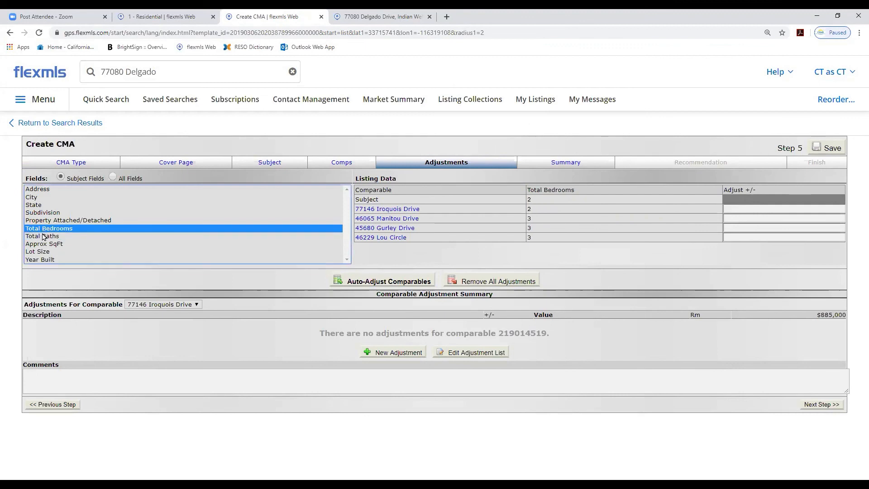
left_click(42, 236)
left_click(42, 229)
Continue to the Summary step and review the price analysis tables
left_click(817, 406)
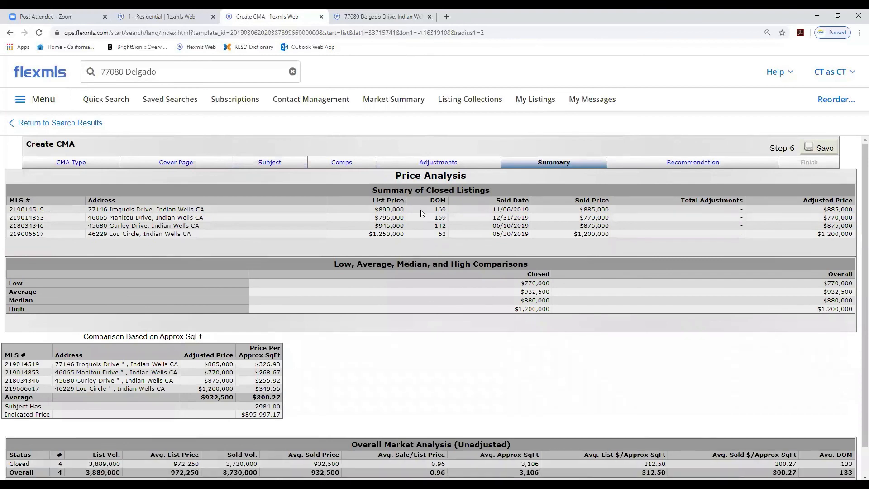
scroll(420, 212, "down", 1)
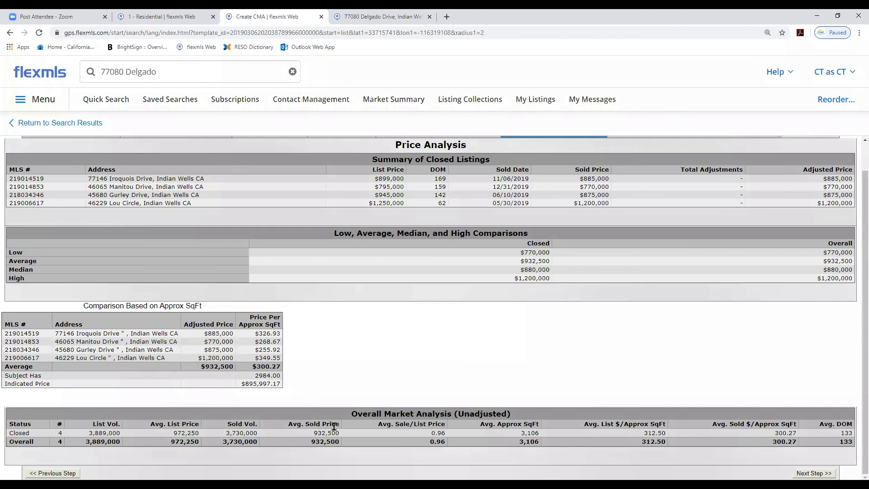
scroll(439, 343, "up", 1)
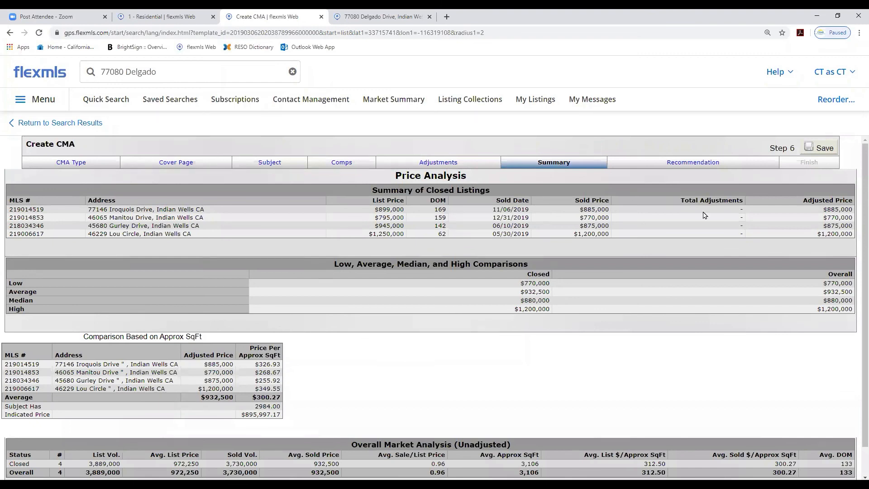
Open the Recommendation step and set the Recommended listing price to 932,000
left_click(702, 162)
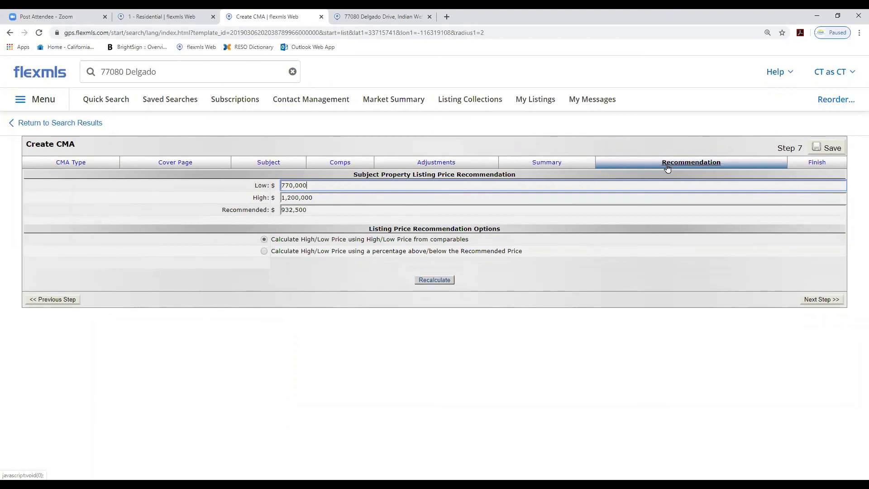
left_click(307, 210)
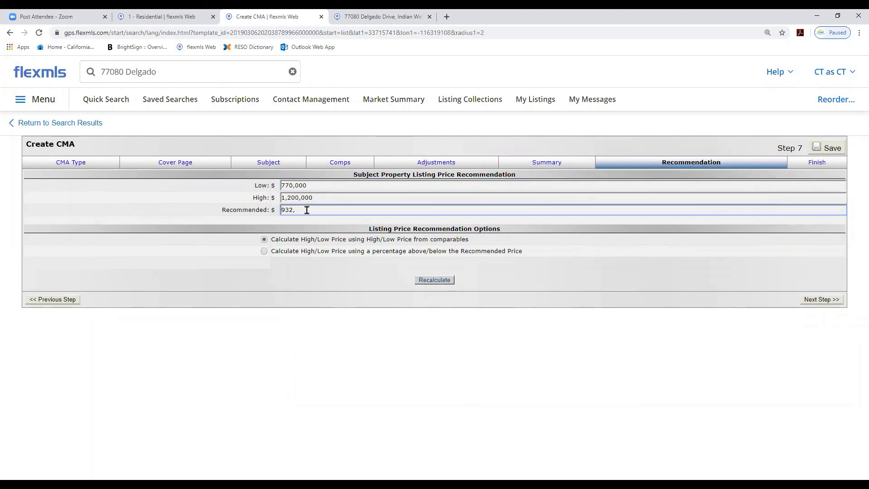
type("932,000")
key("BackSpace")
key("BackSpace")
key("BackSpace")
type("0")
key("BackSpace")
Switch to calculating High/Low using a percentage above/below the Recommended price, set it to 5 %, and recalculate
left_click(265, 255)
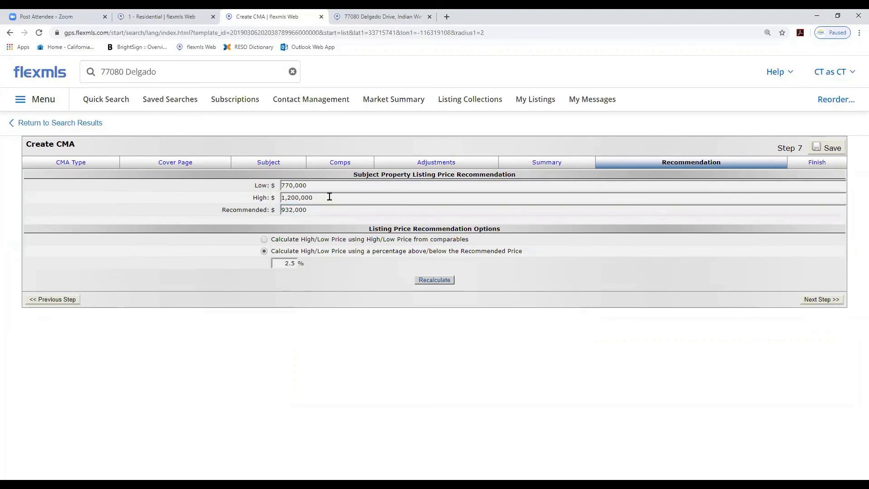
left_click_drag(284, 263, 297, 264)
type("5")
left_click(428, 280)
Round the Low to 885,000, the High to 979,000 and the Recommended price to 932,000
left_click(313, 198)
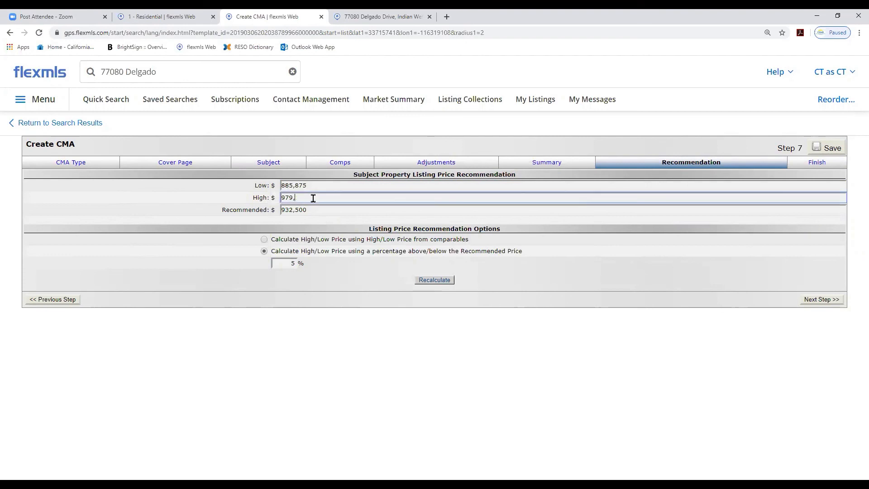
left_click(313, 188)
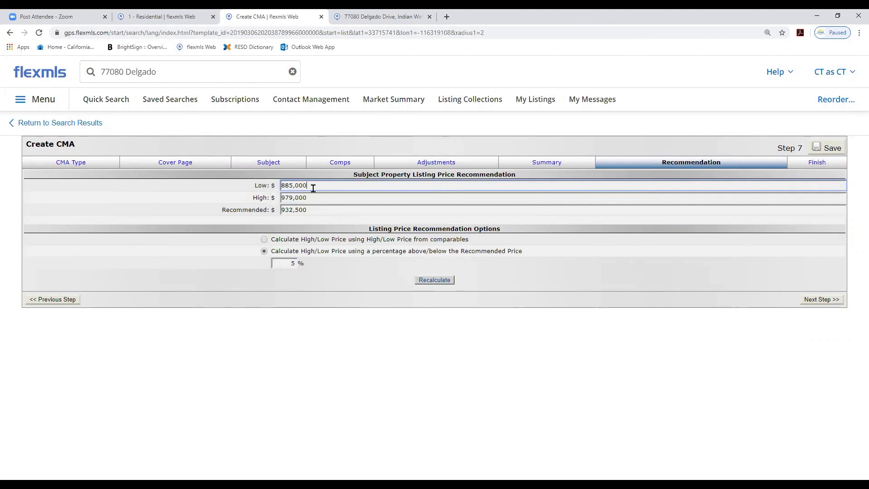
left_click(313, 210)
key("BackSpace")
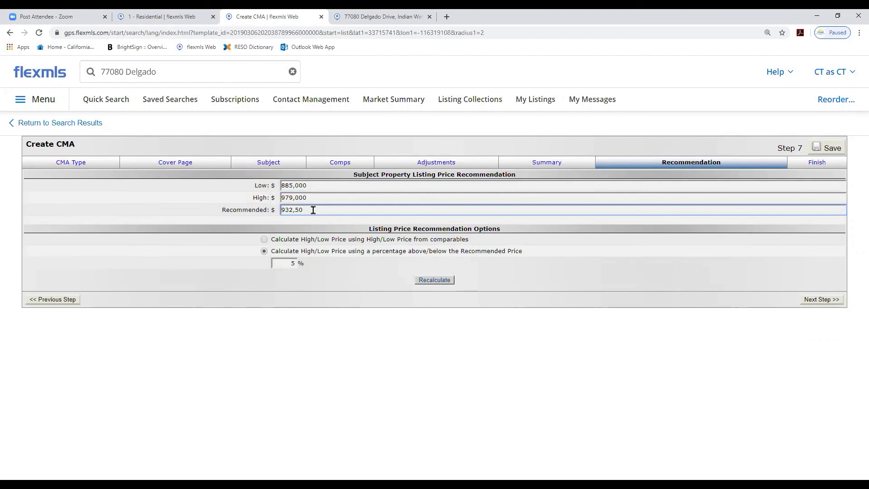
type("00")
Change the percentage to 2.5 % and recalculate the High/Low prices
left_click_drag(287, 259, 297, 260)
type("2.5")
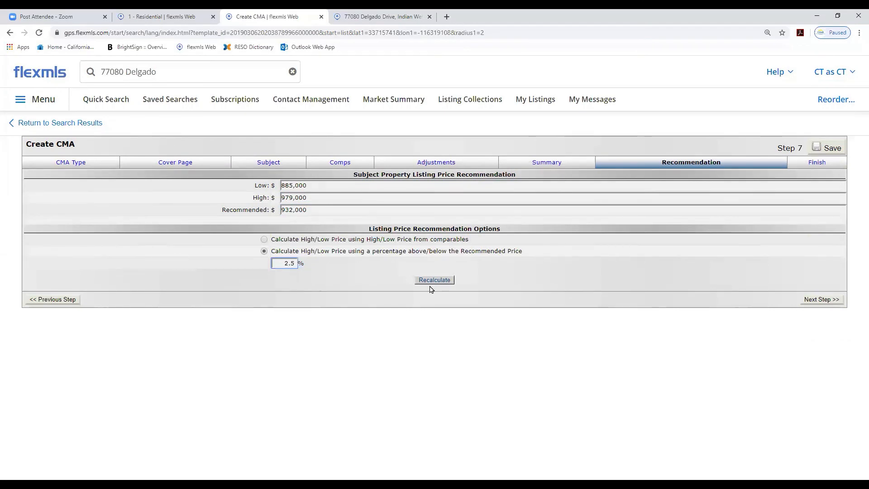
left_click(434, 280)
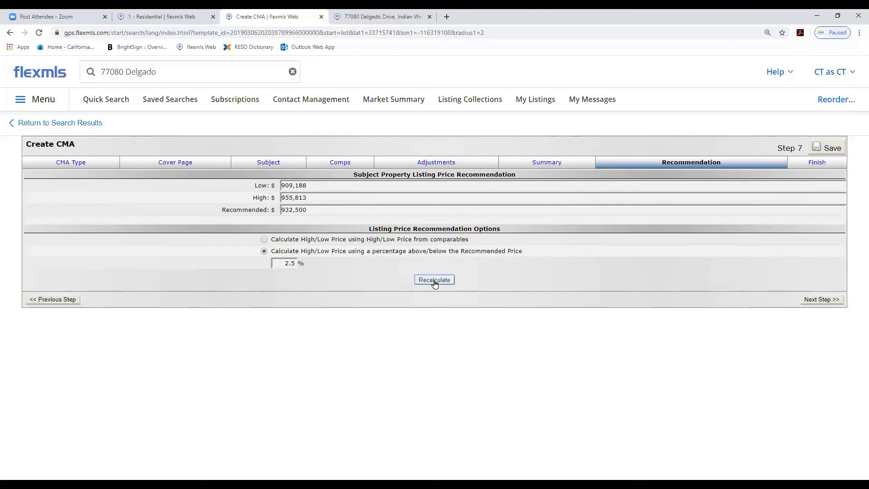
Round the Low to 909,000, the High to 955,000 and the Recommended price to 932,000
left_click(312, 184)
key("BackSpace")
key("BackSpace")
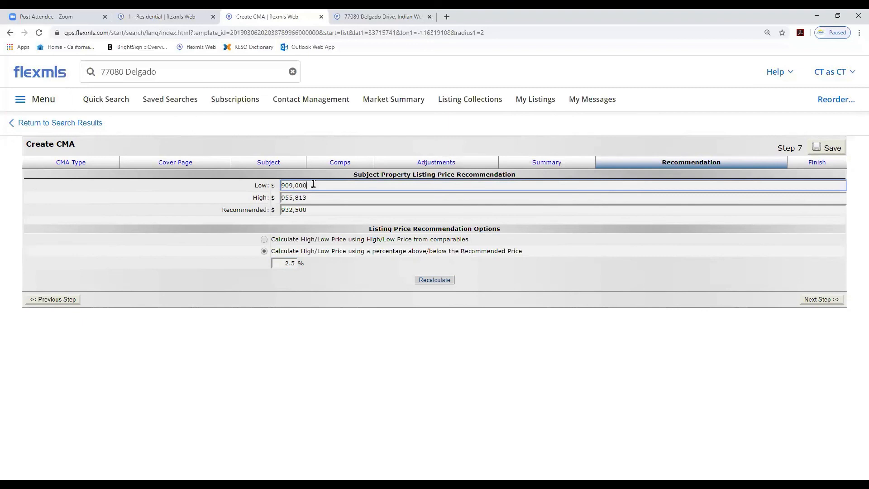
left_click(315, 196)
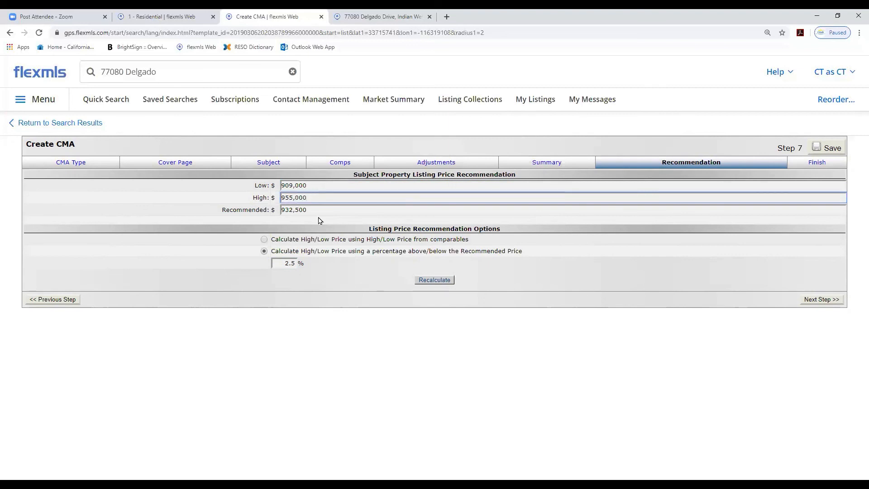
left_click(314, 211)
key("BackSpace")
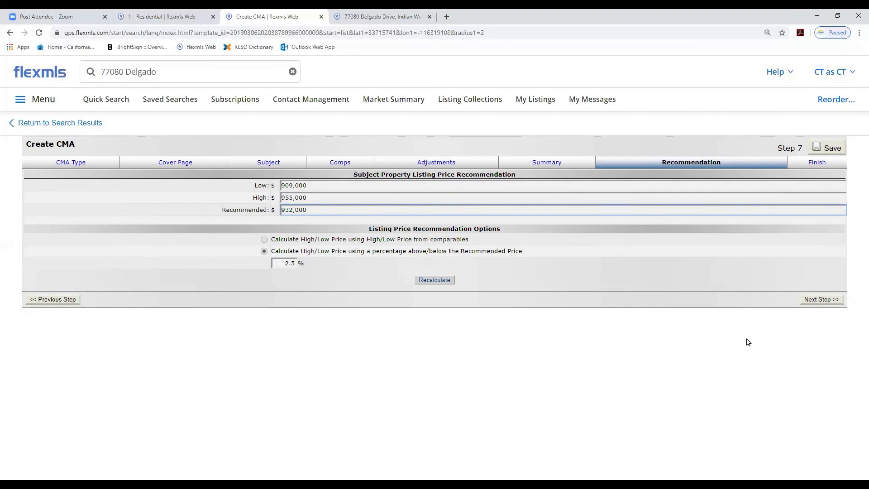
Continue to the Finish step and set the CMA color scheme to Navy
left_click(817, 301)
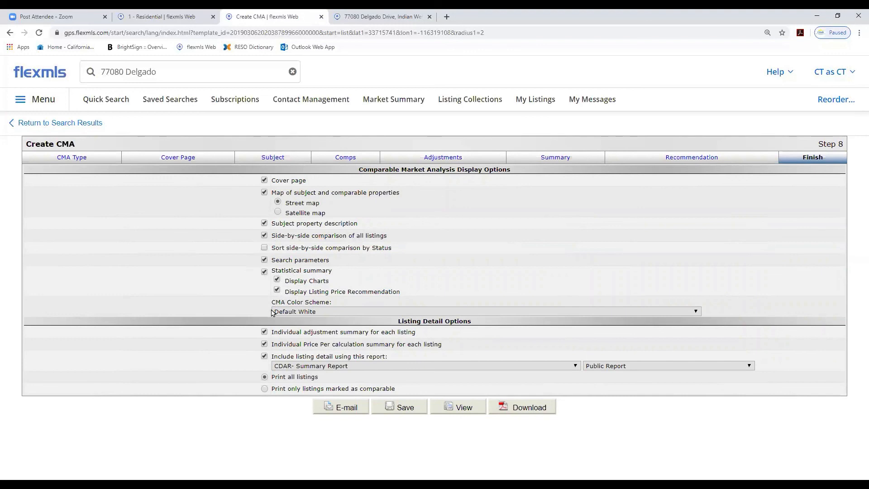
left_click(694, 312)
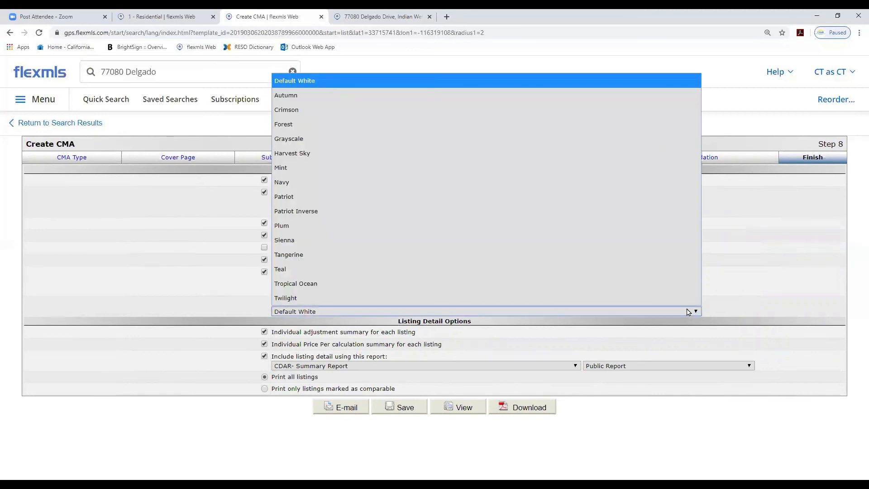
left_click(298, 185)
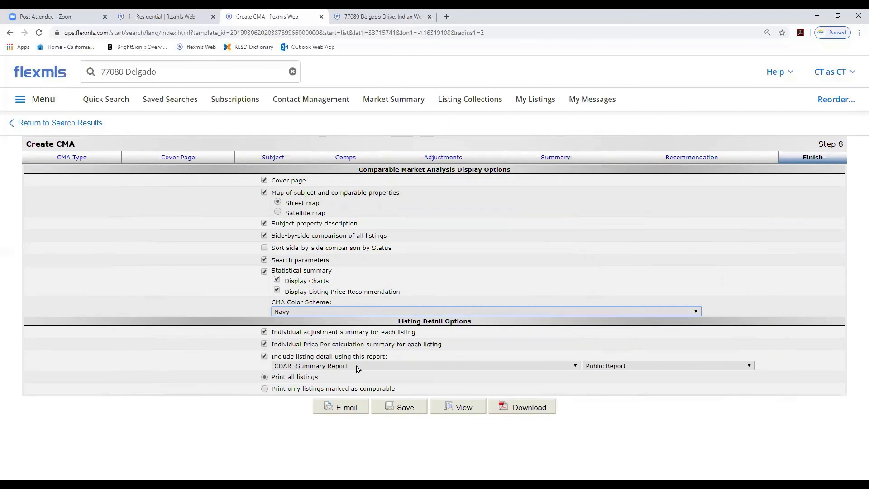
Choose Detail Report for the included listing detail and keep printing all listings
left_click(575, 366)
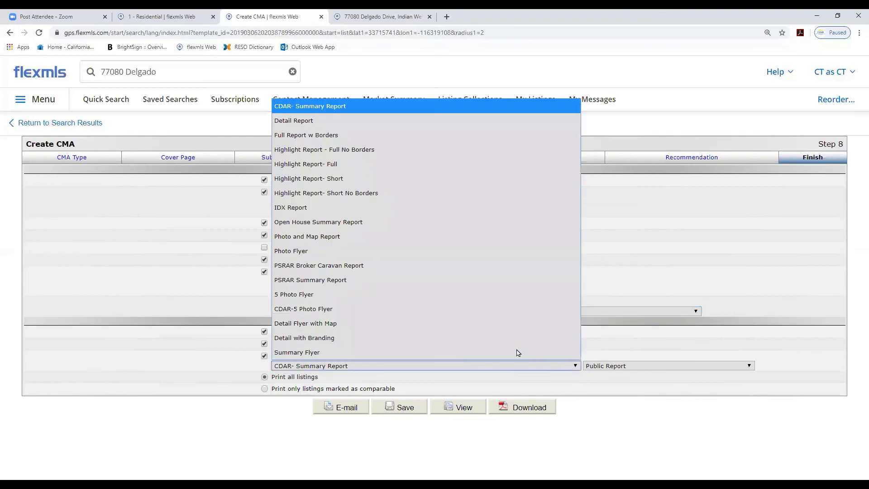
left_click(287, 121)
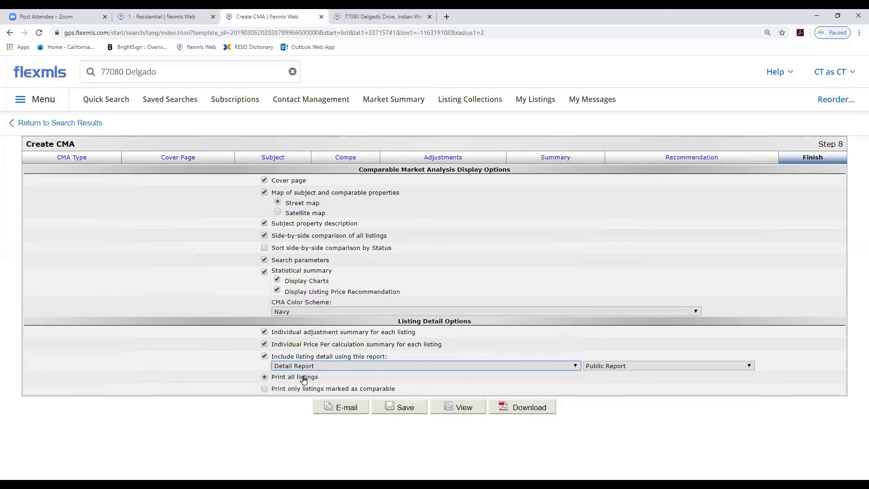
left_click(264, 379)
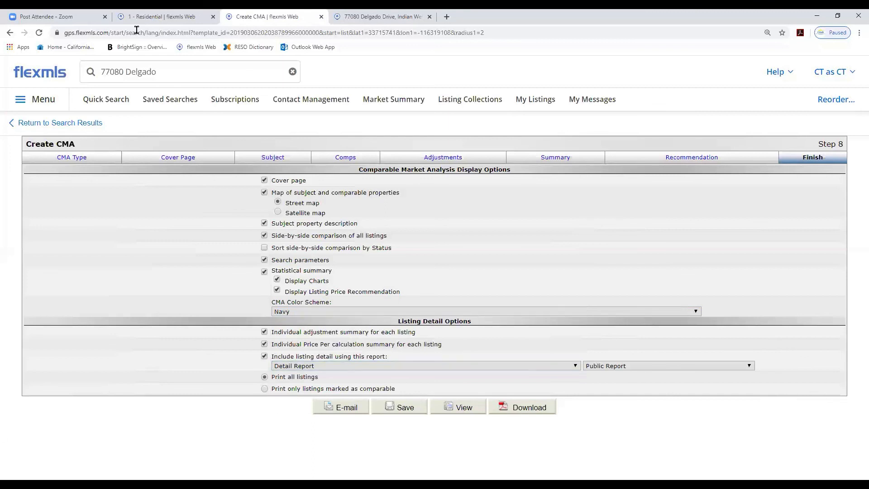
Download the CMA as a PDF and open the downloaded file
left_click(525, 408)
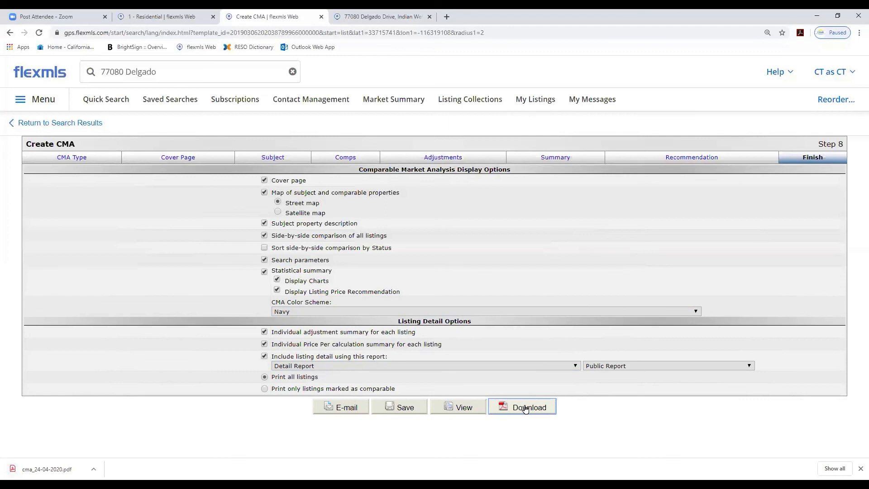
left_click(42, 466)
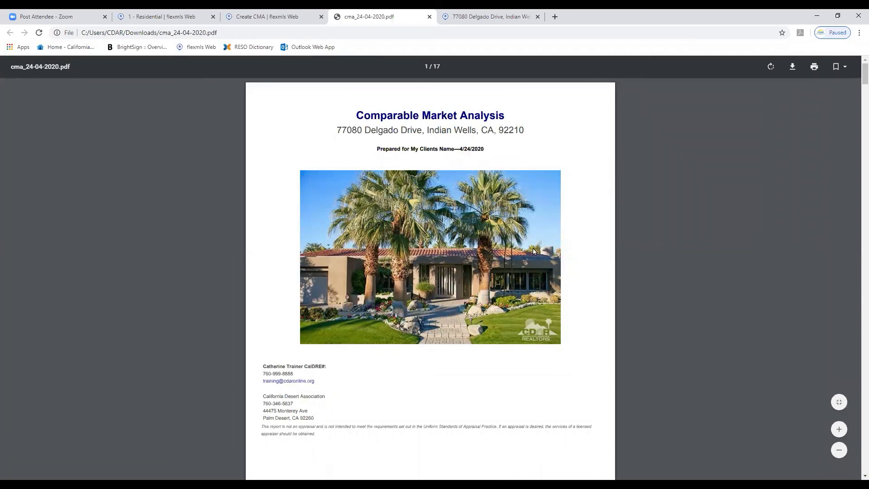
Scroll through the PDF's cover page, comparable map and subject property pages
scroll(533, 248, "down", 3)
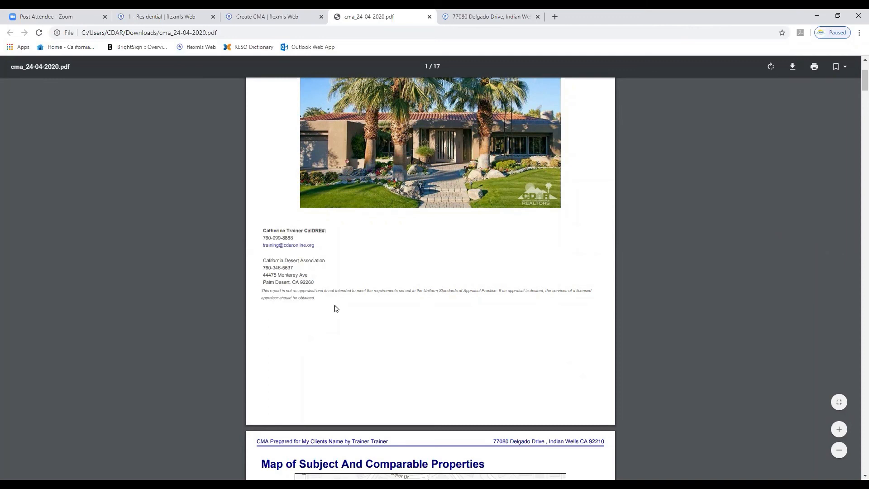
scroll(335, 308, "up", 2)
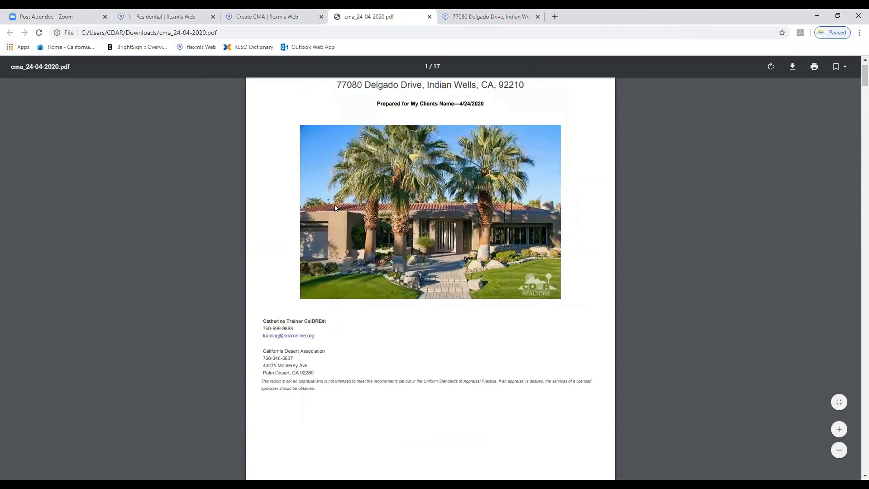
scroll(457, 258, "down", 5)
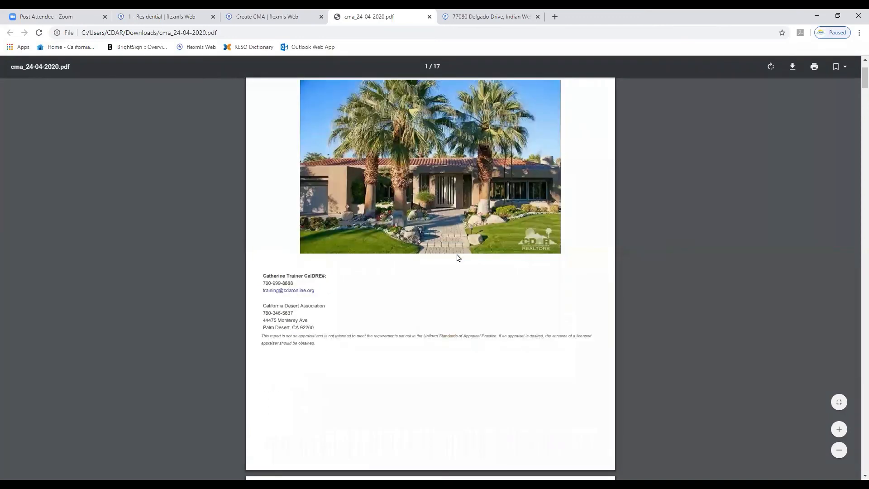
scroll(457, 258, "down", 4)
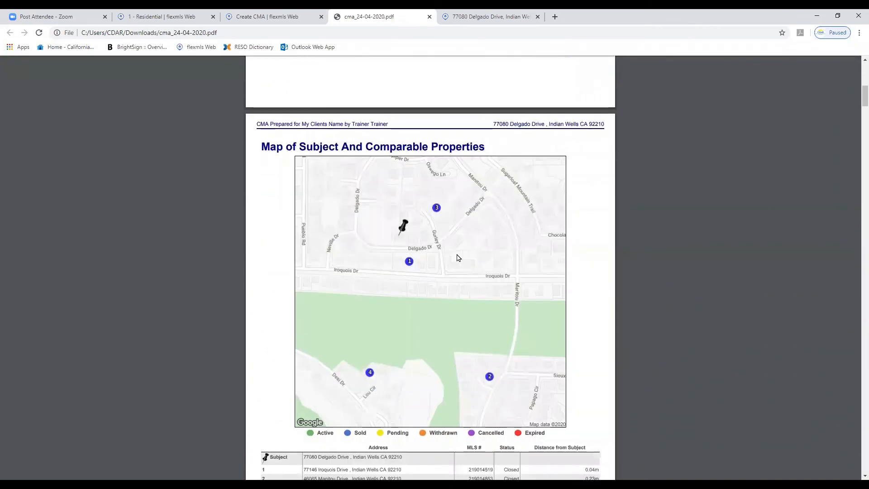
scroll(457, 257, "down", 1)
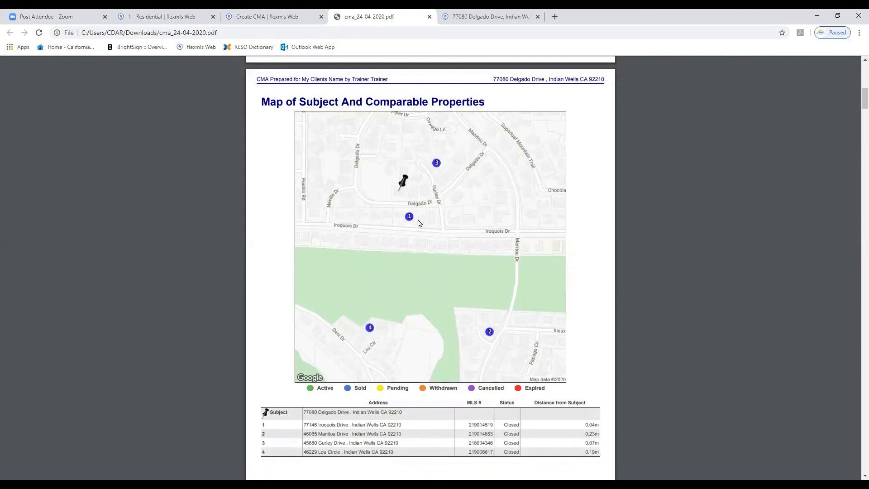
scroll(419, 222, "down", 3)
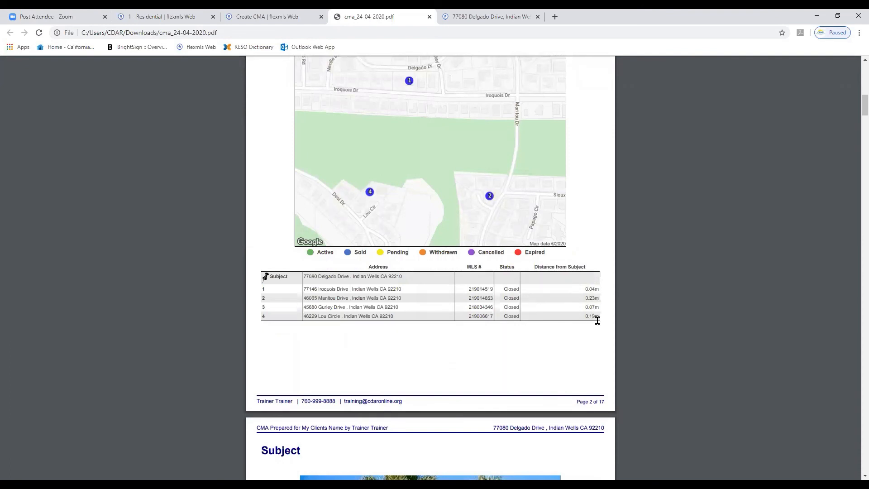
scroll(517, 317, "down", 2)
scroll(518, 320, "down", 6)
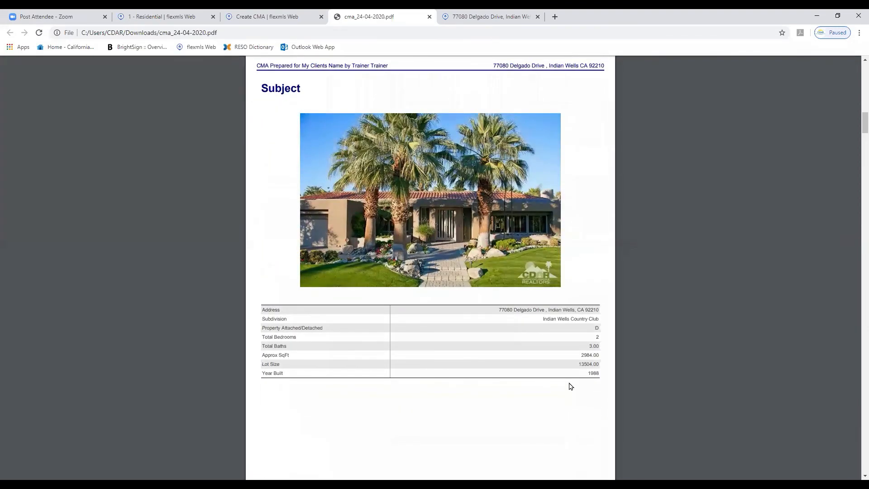
scroll(477, 347, "down", 13)
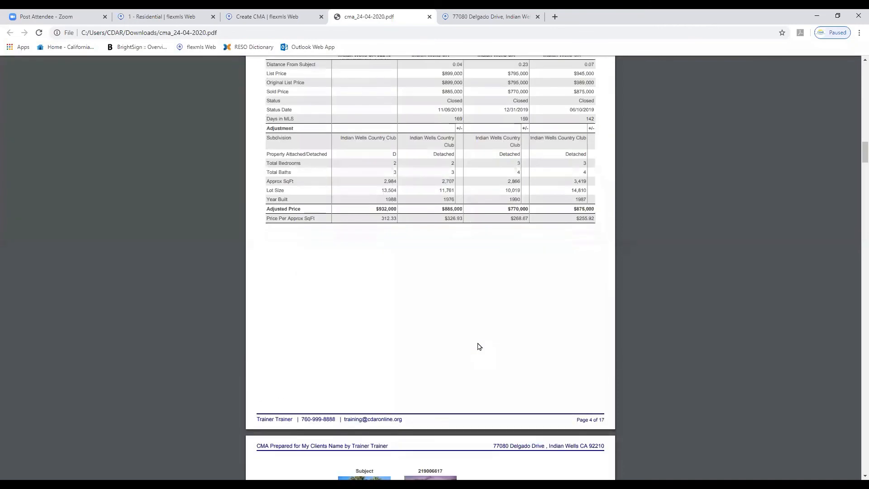
Scroll through the PDF's comparable properties tables and price analysis charts
scroll(479, 345, "up", 3)
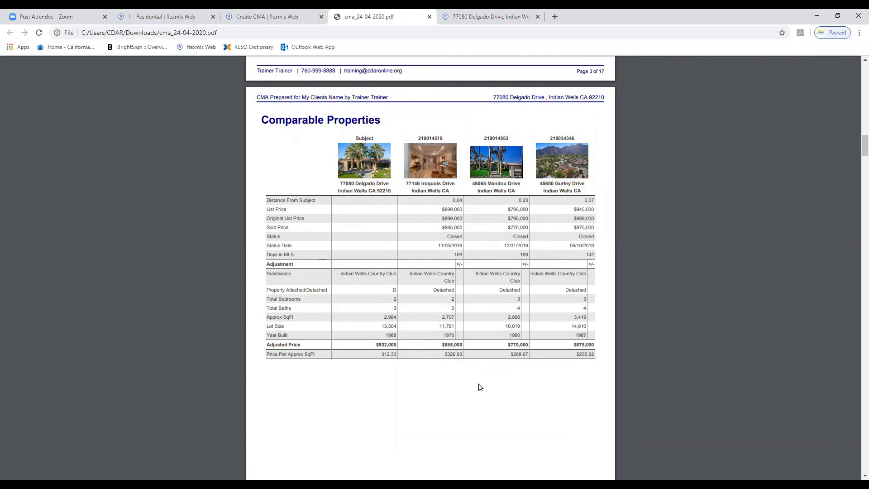
scroll(470, 387, "down", 6)
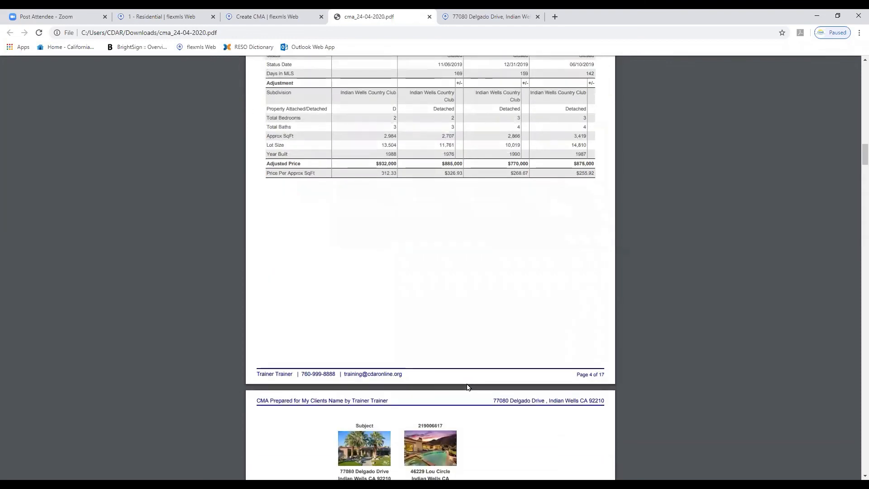
scroll(469, 387, "down", 5)
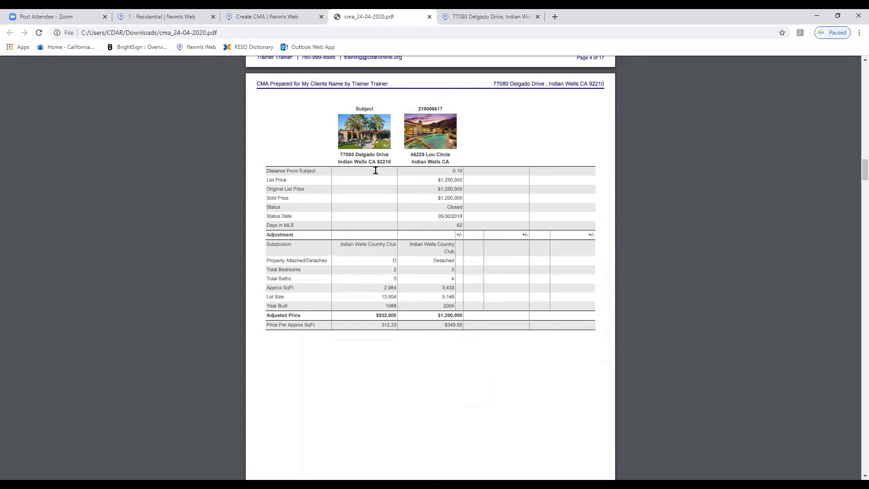
scroll(388, 238, "down", 10)
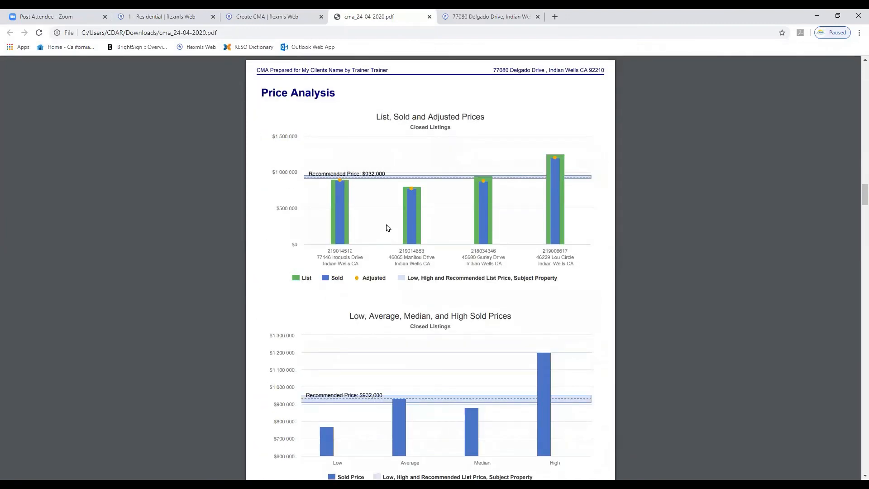
scroll(387, 227, "down", 1)
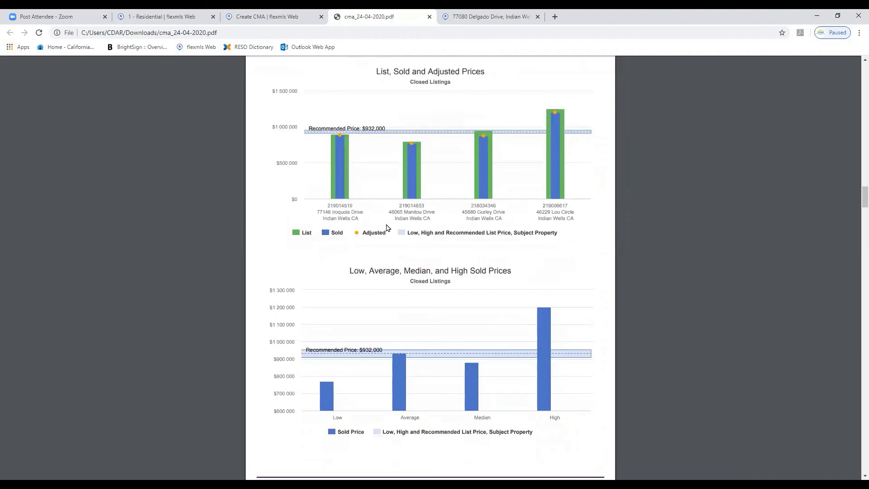
scroll(387, 227, "down", 1)
scroll(386, 224, "up", 2)
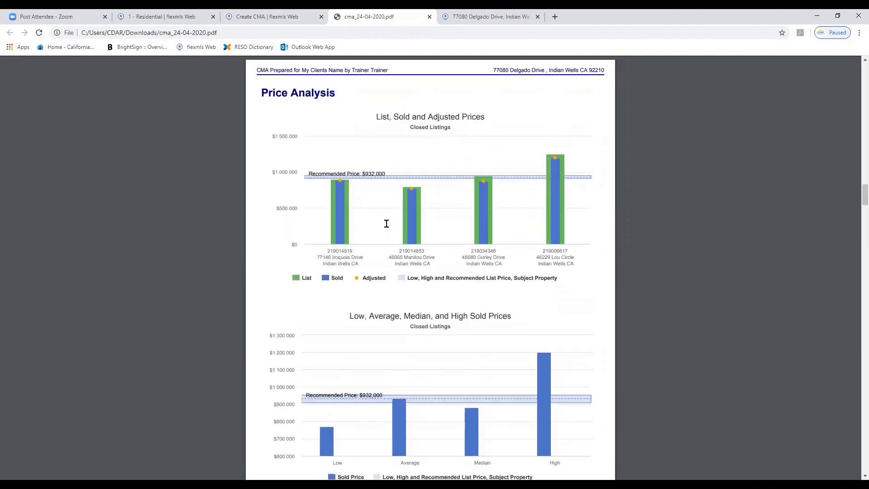
scroll(387, 224, "down", 3)
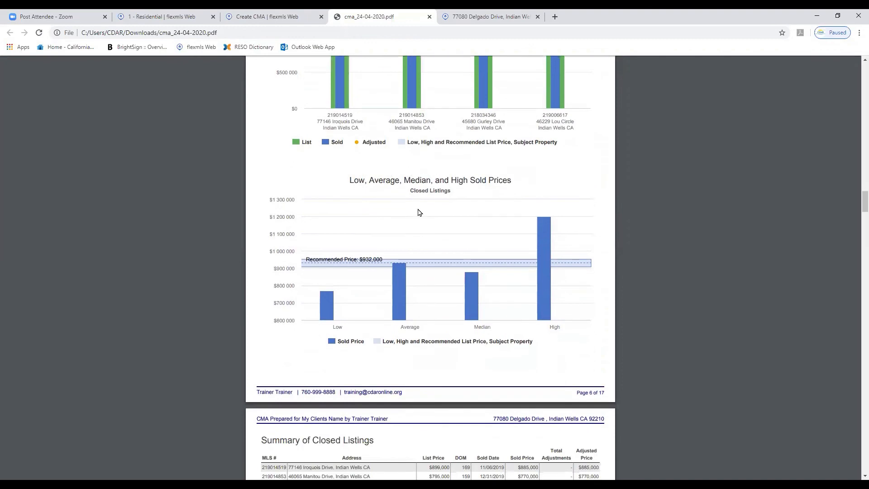
scroll(416, 210, "down", 2)
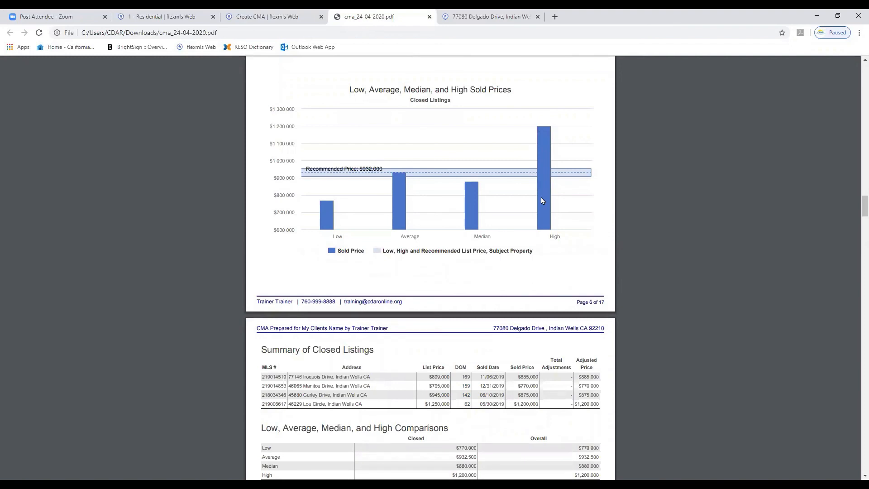
Review the PDF's price analysis charts, closed listings summary and overall market analysis tables
scroll(533, 210, "up", 5)
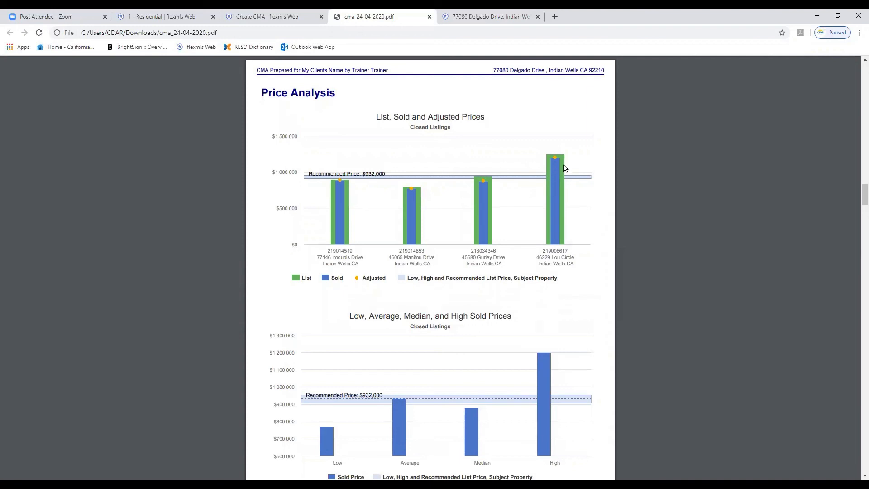
scroll(435, 274, "down", 6)
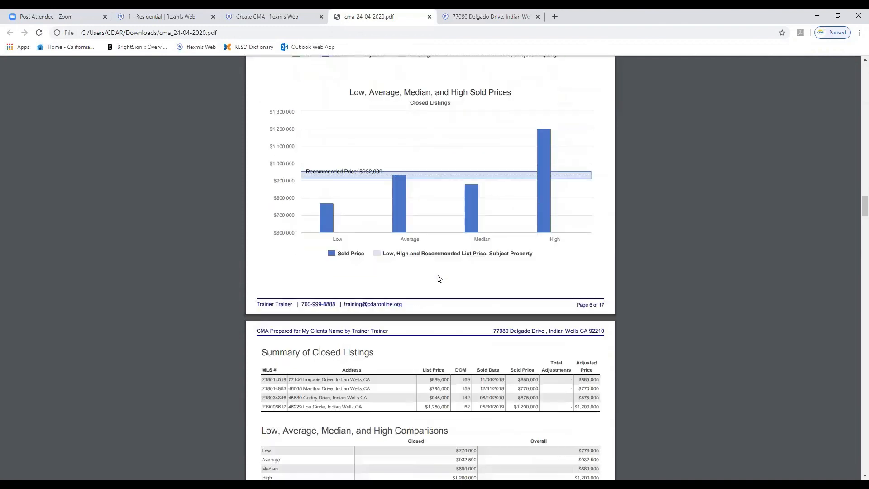
scroll(441, 277, "down", 3)
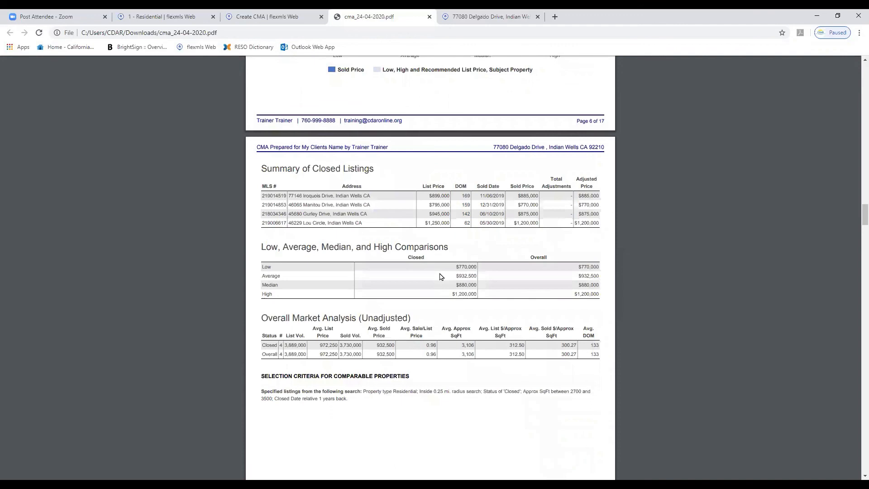
scroll(442, 277, "down", 1)
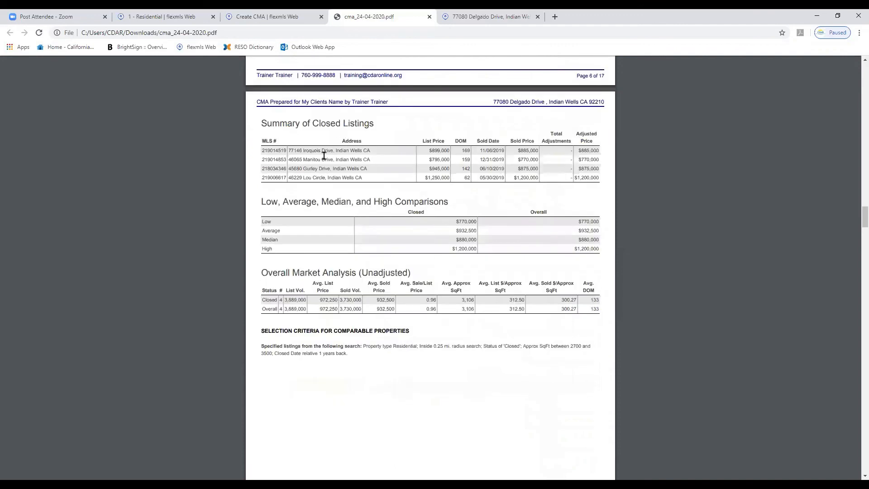
scroll(455, 247, "down", 1)
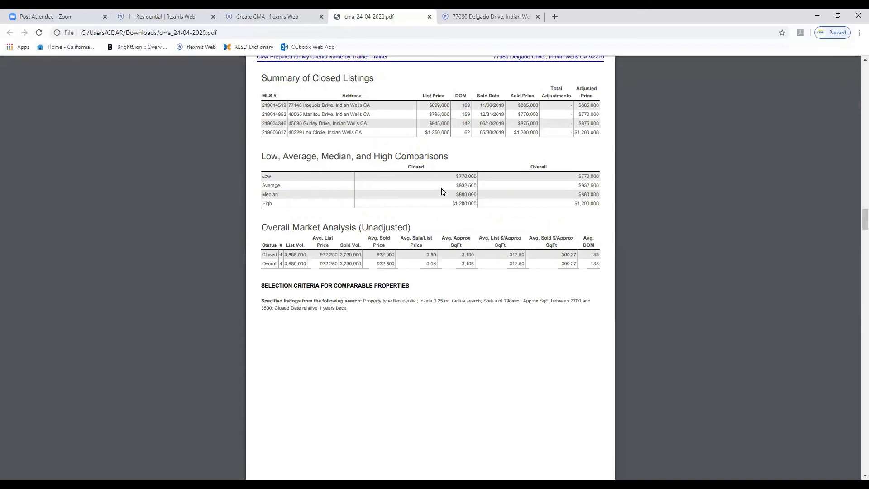
scroll(441, 190, "down", 1)
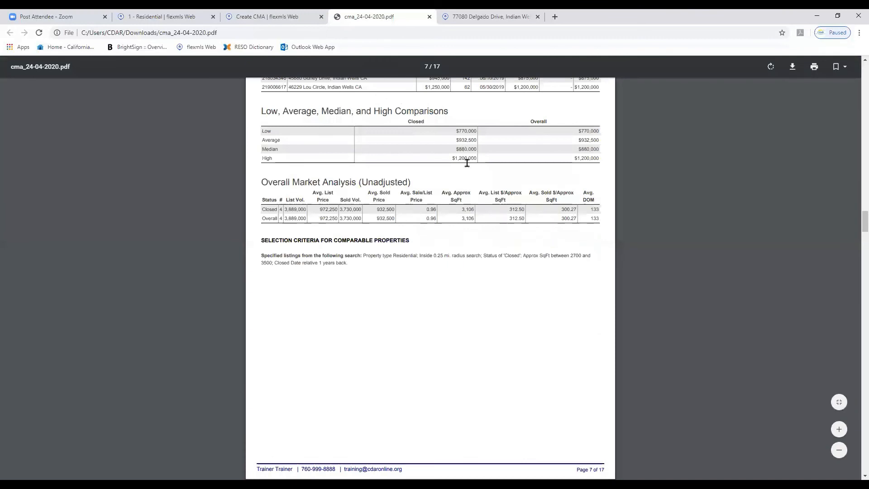
scroll(467, 163, "up", 1)
scroll(467, 163, "down", 10)
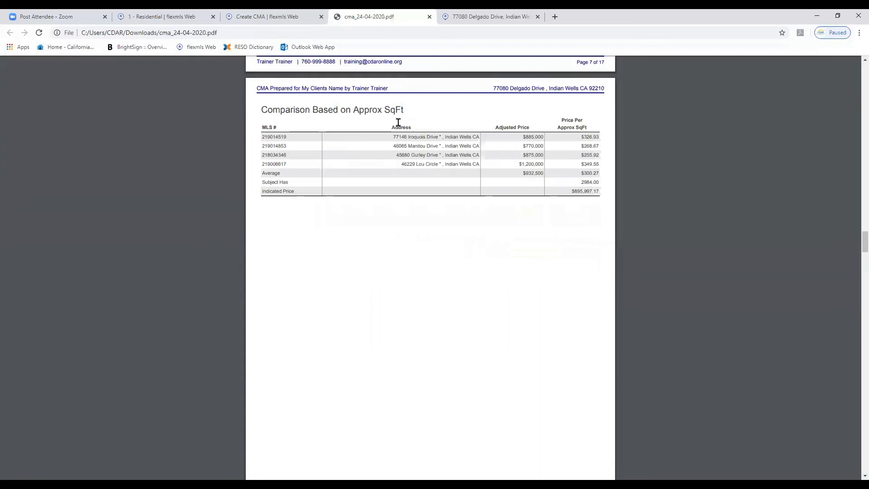
Scroll through the PDF's square-footage comparison and listing price recommendation pages, returning to the cover page
scroll(484, 239, "down", 1)
scroll(484, 240, "down", 10)
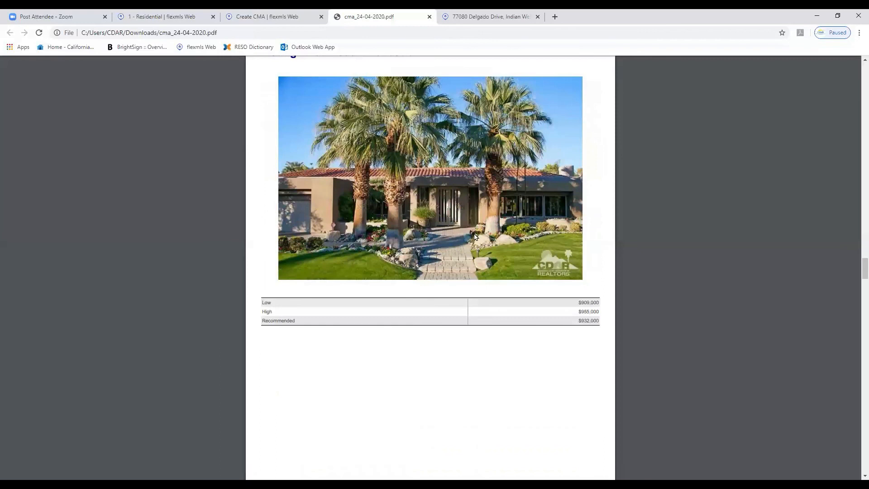
scroll(466, 231, "up", 1)
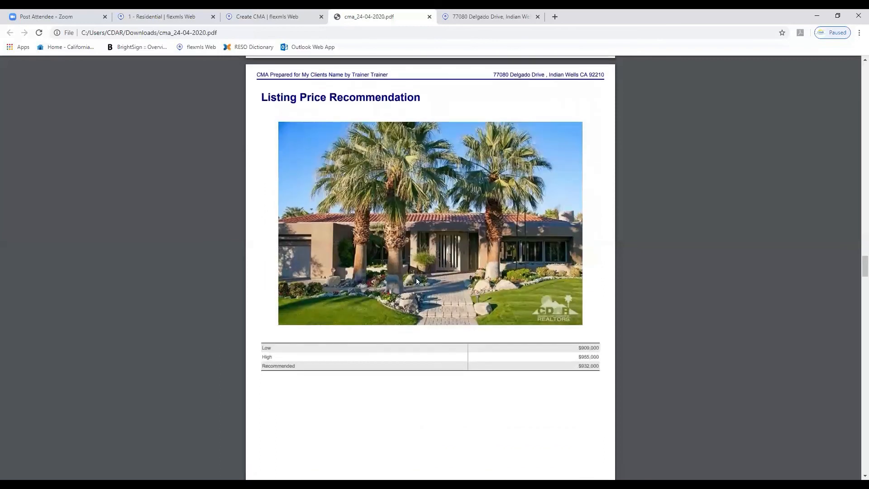
scroll(416, 278, "down", 2)
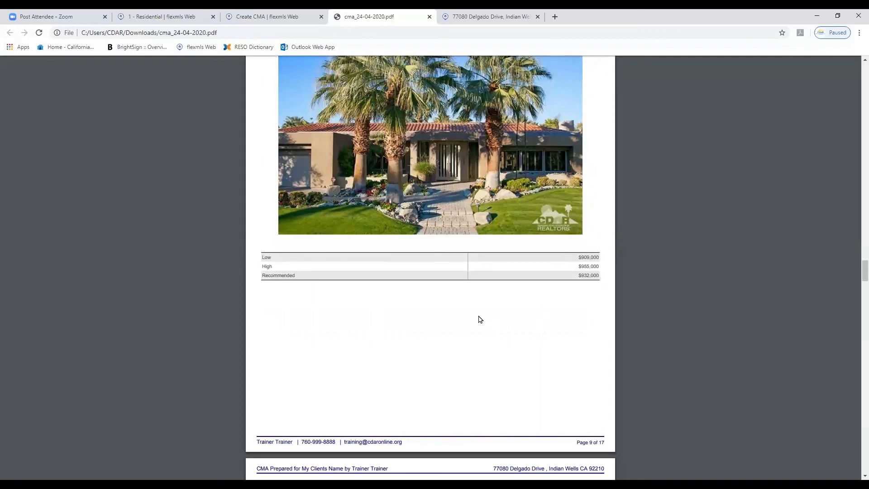
scroll(480, 319, "down", 8)
scroll(479, 313, "down", 20)
scroll(478, 316, "down", 3)
scroll(465, 282, "up", 20)
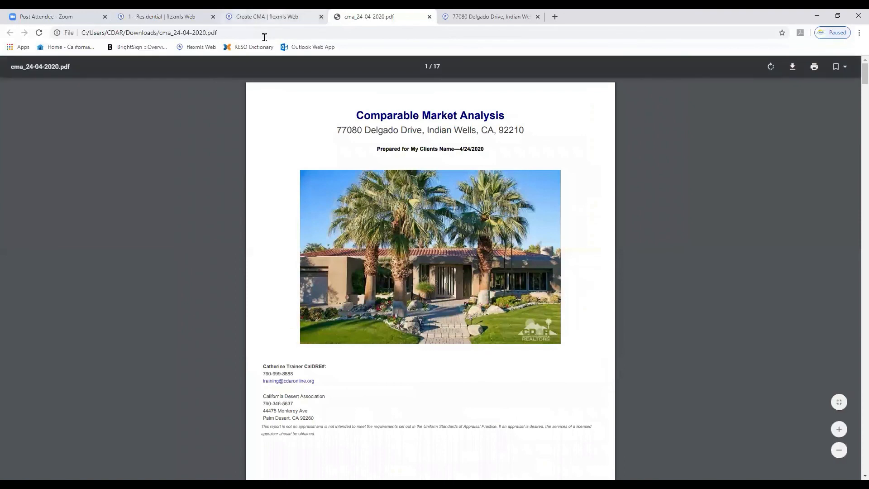
key("ctrl+shift+Tab")
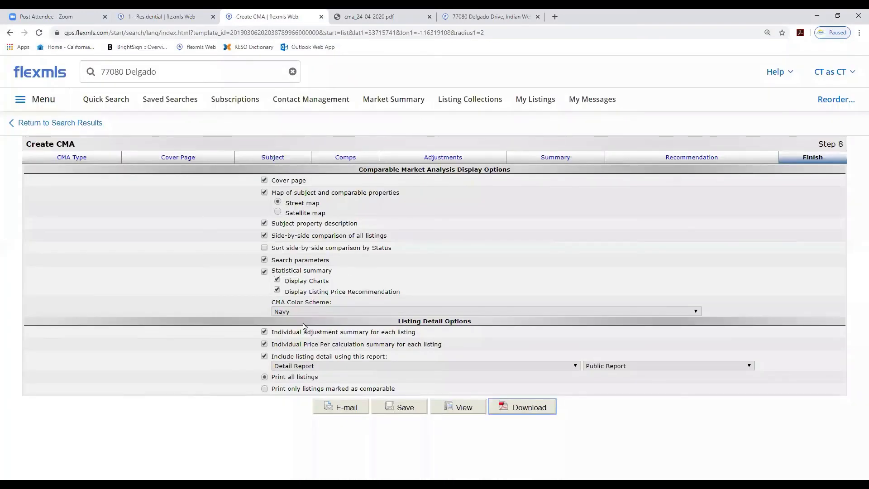
left_click(264, 272)
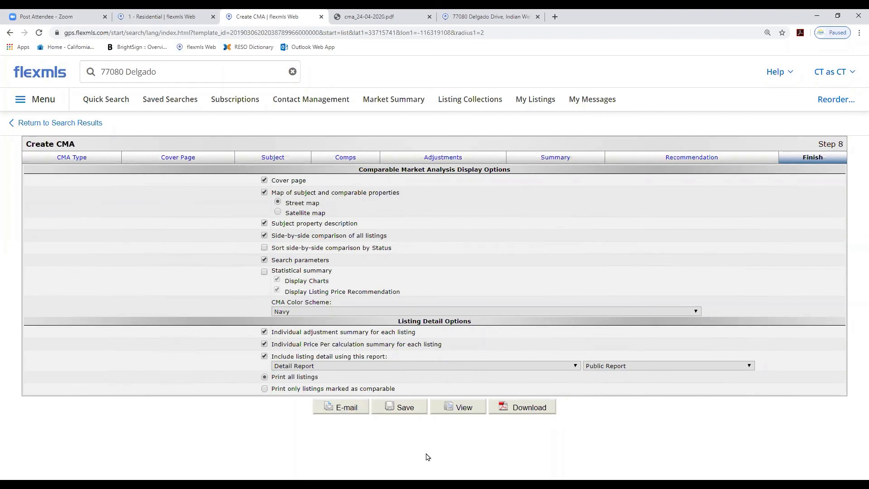
left_click(405, 407)
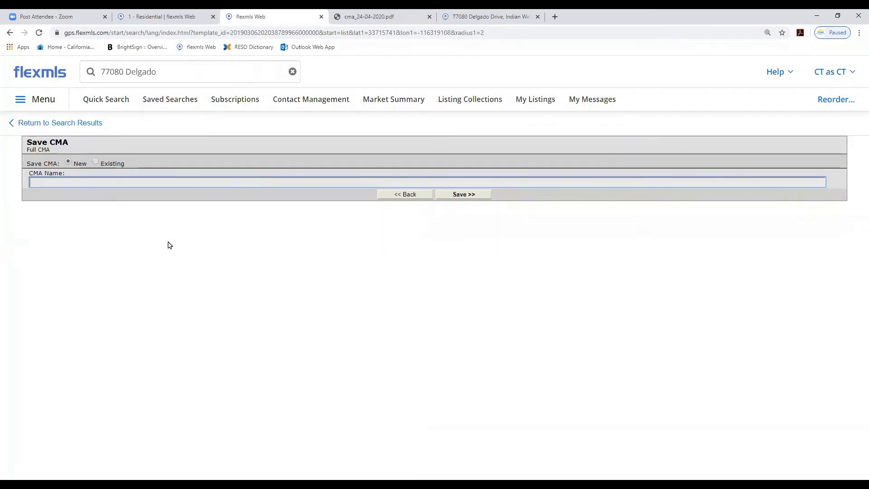
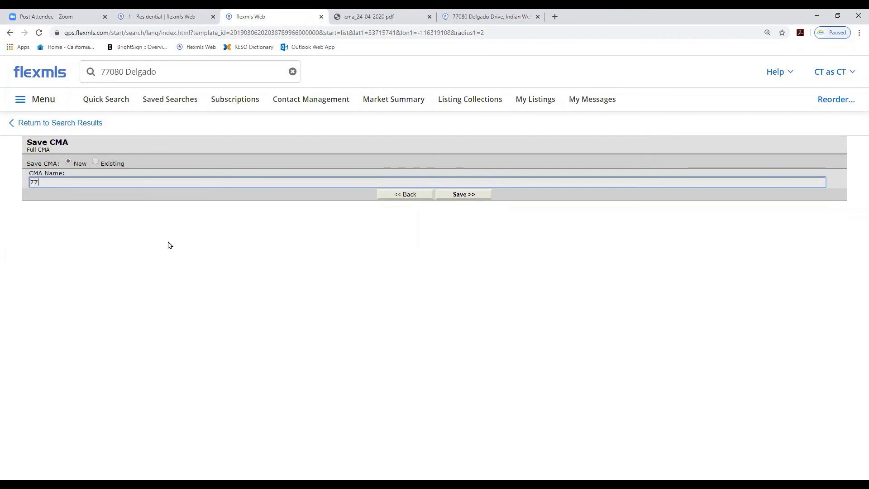
left_click(464, 194)
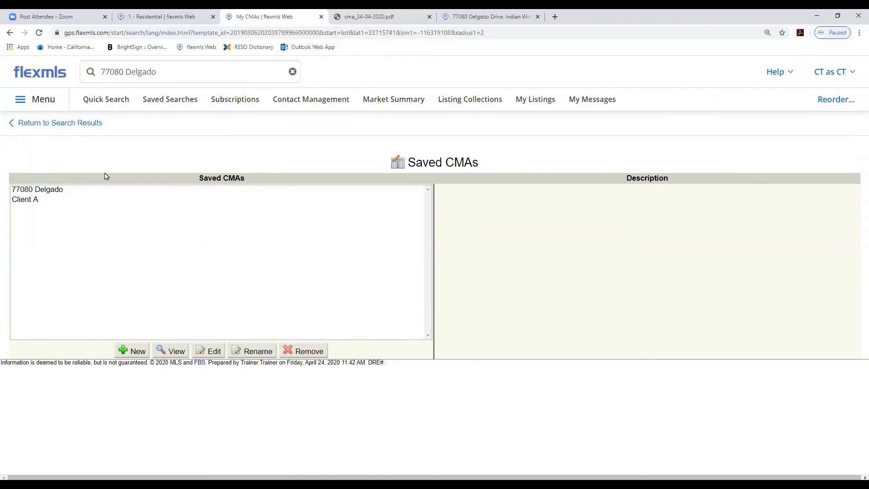
Remove the saved CMA named Client A from the saved CMAs list
left_click(22, 190)
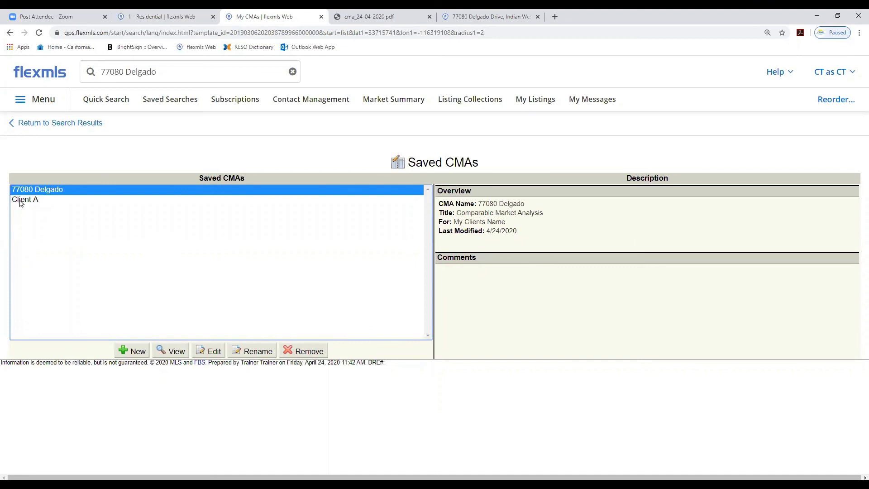
left_click(21, 203)
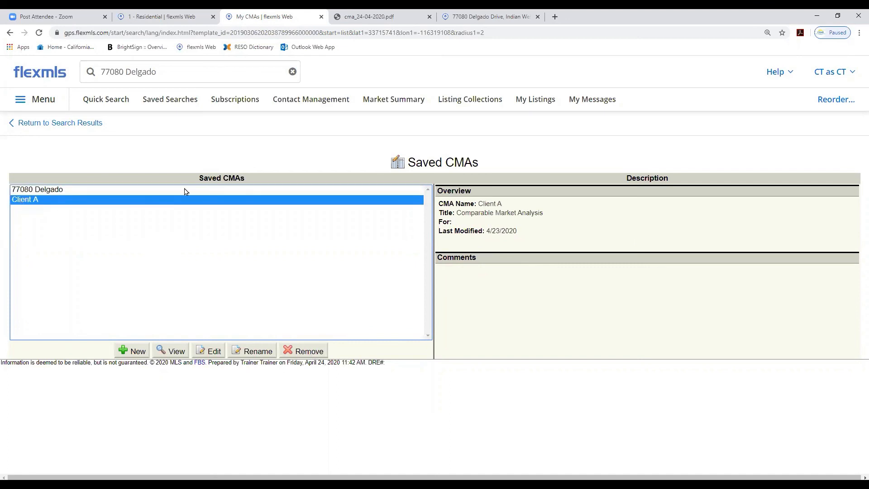
left_click(286, 351)
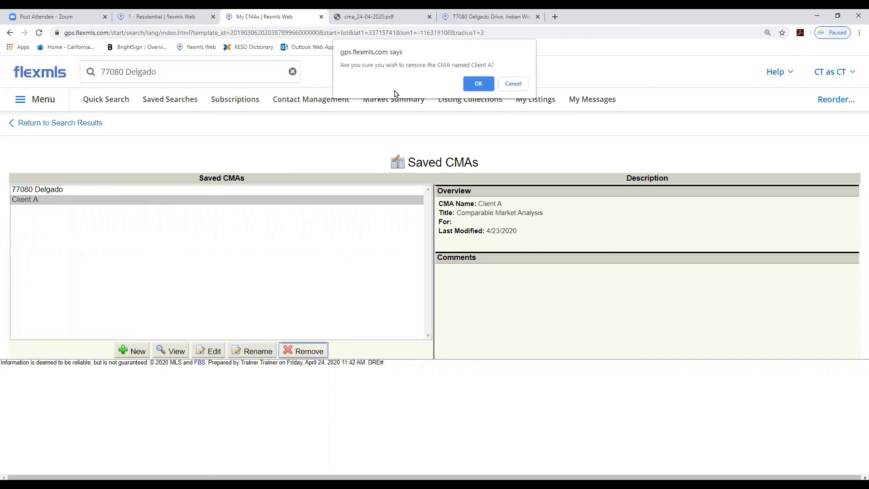
left_click(476, 84)
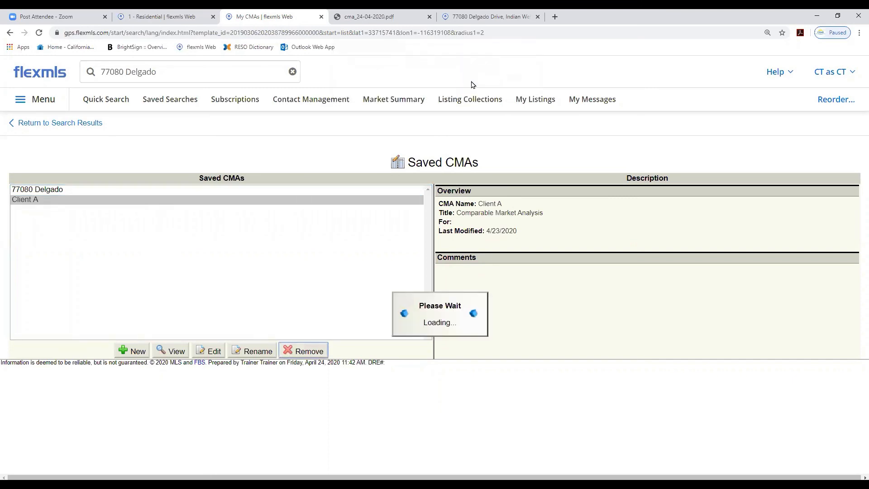
left_click(49, 190)
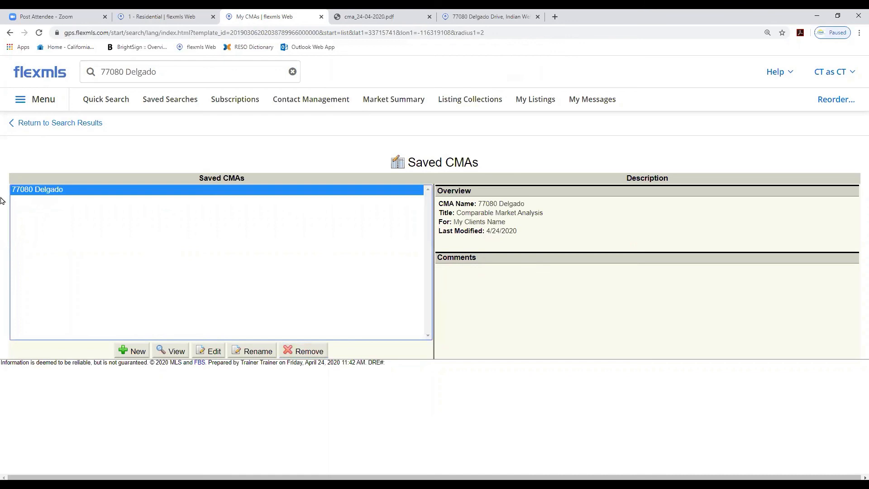
left_click(214, 352)
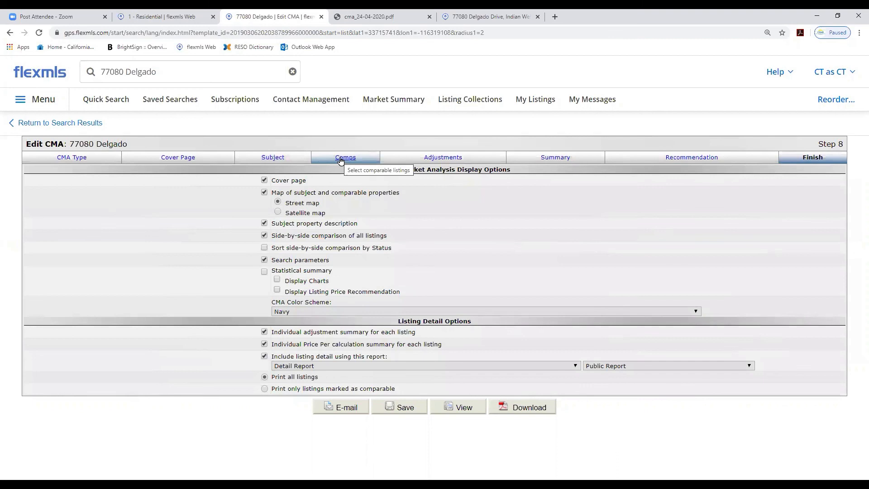
left_click(342, 158)
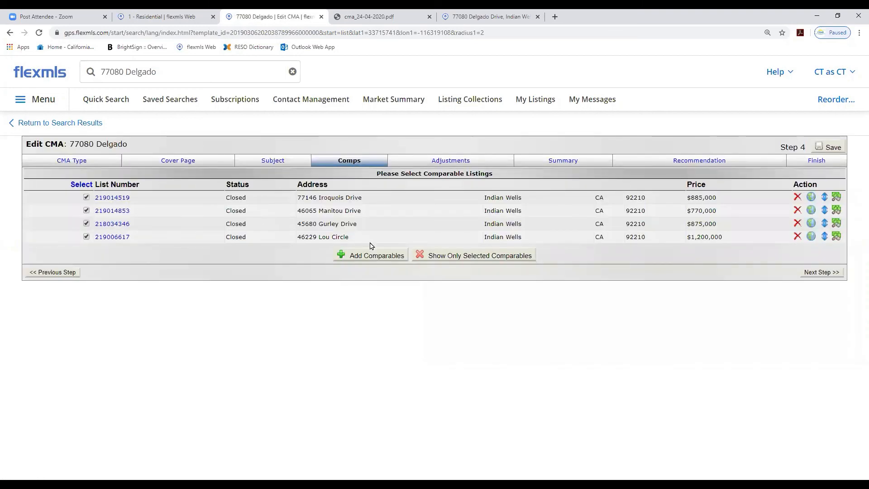
left_click(797, 237)
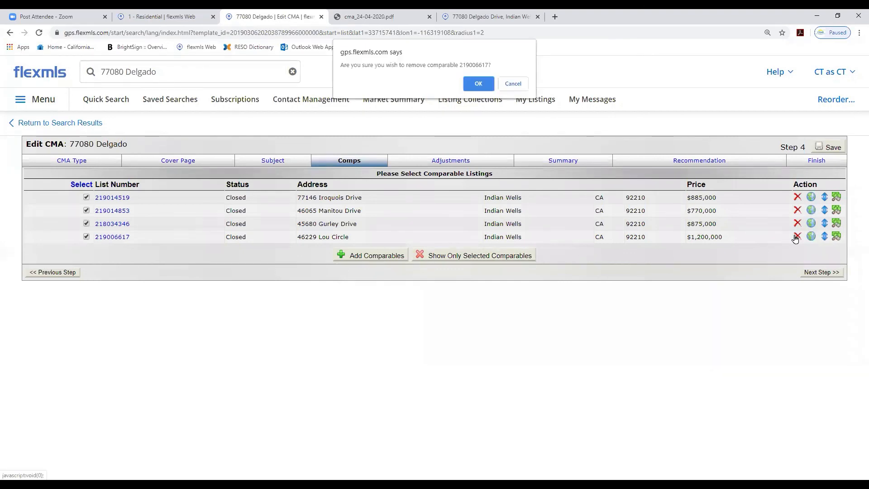
left_click(474, 85)
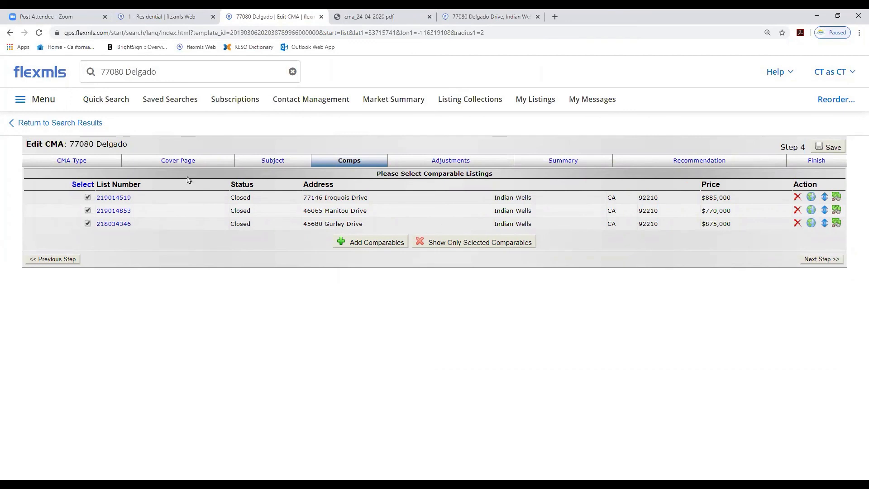
Leave the CMA editor for the search results and open the residential search criteria
left_click(73, 128)
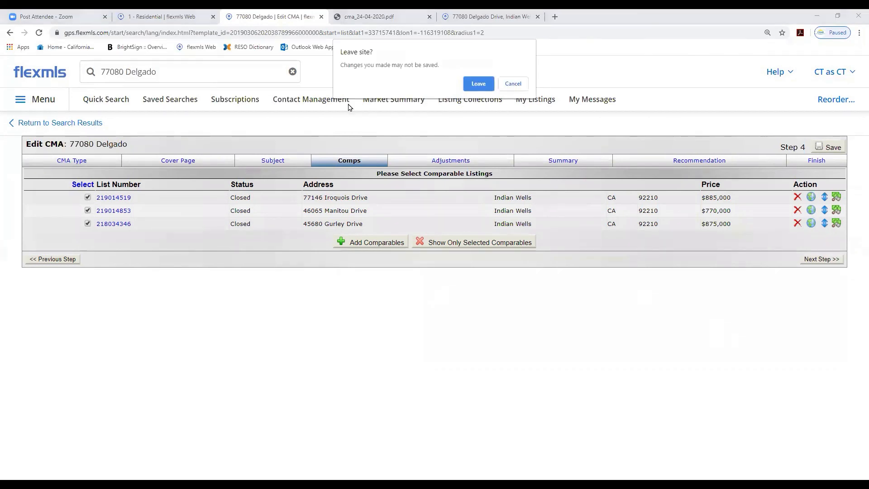
left_click(477, 84)
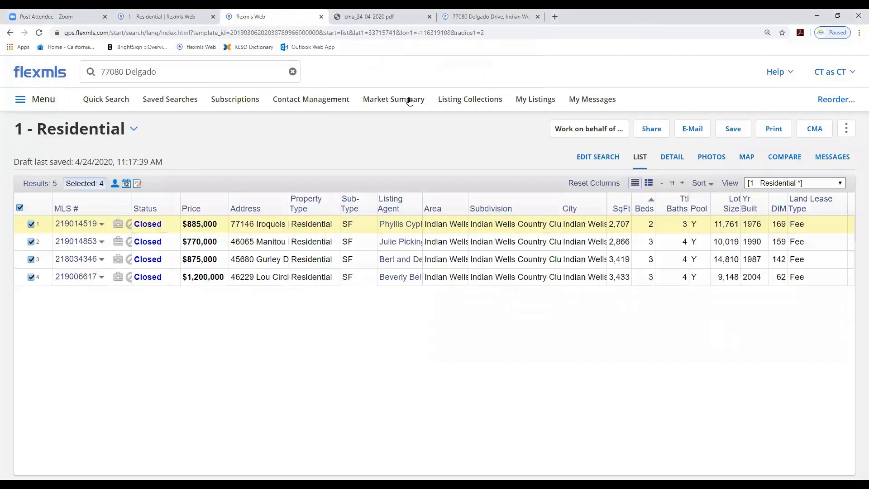
left_click(589, 158)
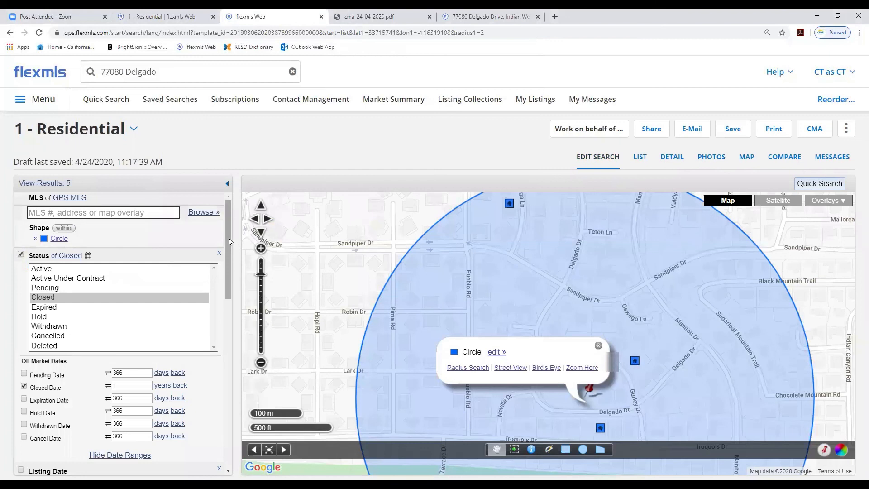
scroll(227, 270, "down", 4)
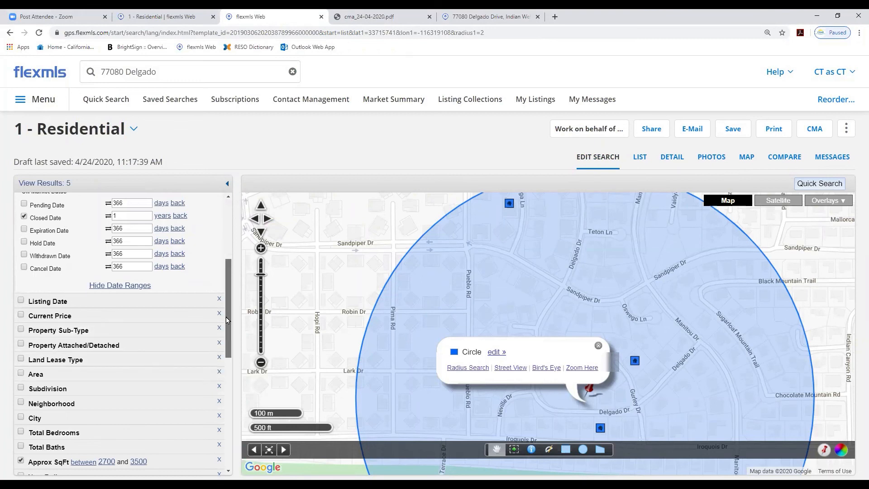
left_click_drag(226, 316, 227, 256)
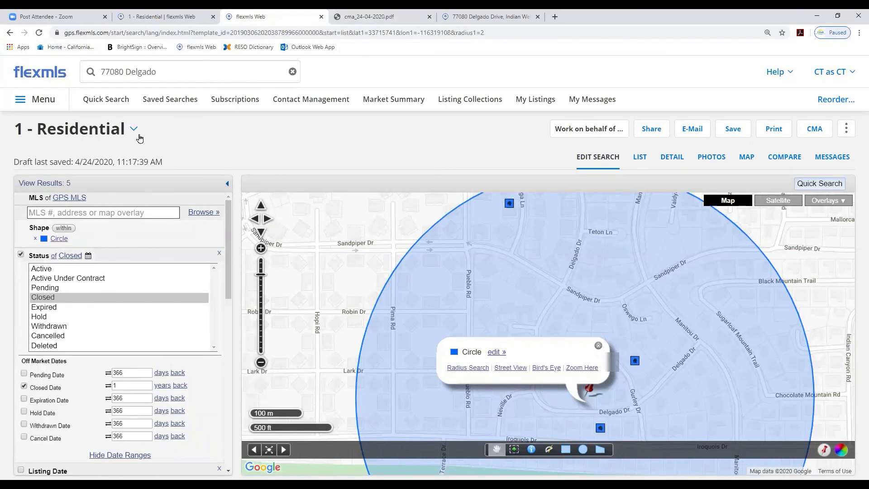
Start a new residential search and close the listing matches popup
left_click(114, 103)
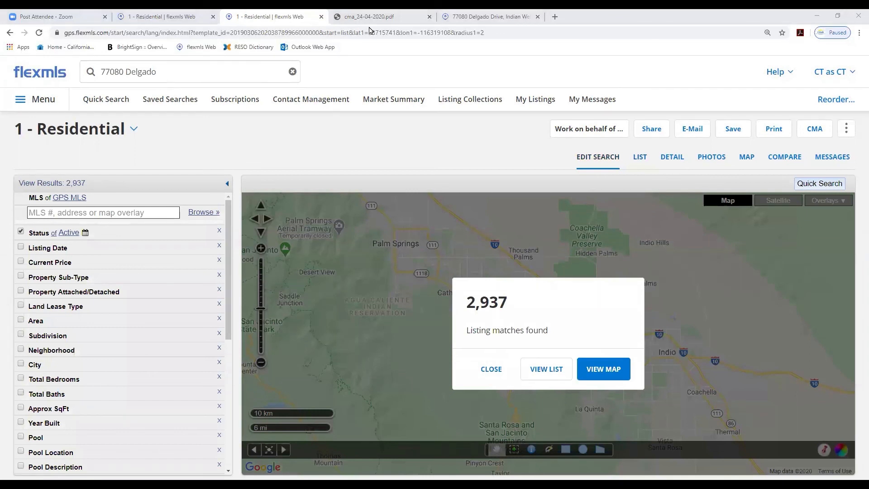
left_click(663, 33)
left_click(560, 117)
left_click(491, 369)
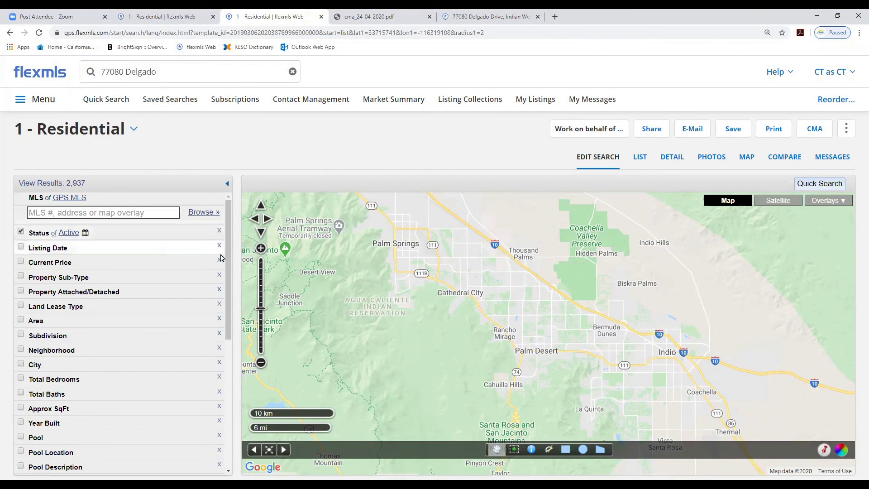
scroll(202, 282, "down", 1)
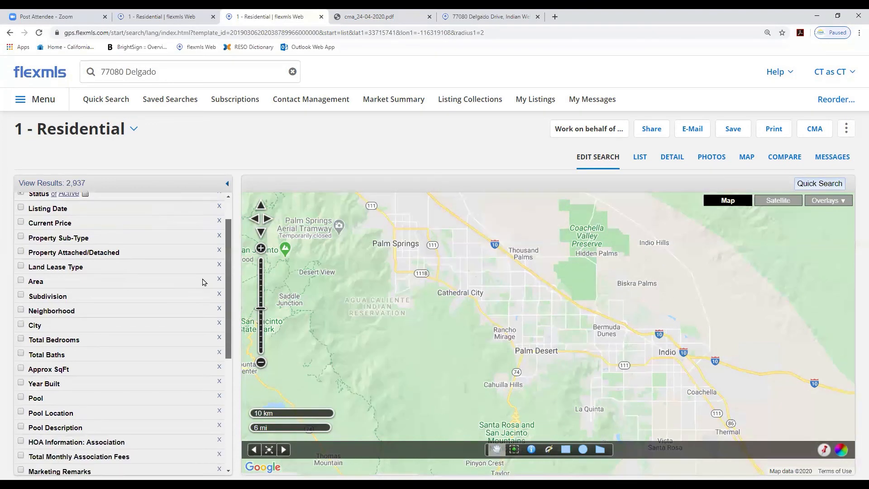
left_click(62, 295)
left_click(61, 305)
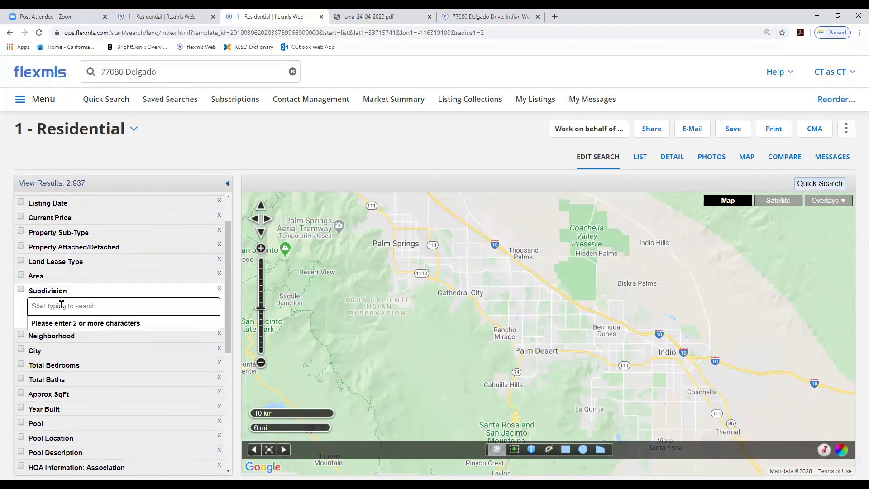
type("I")
type("a quinta")
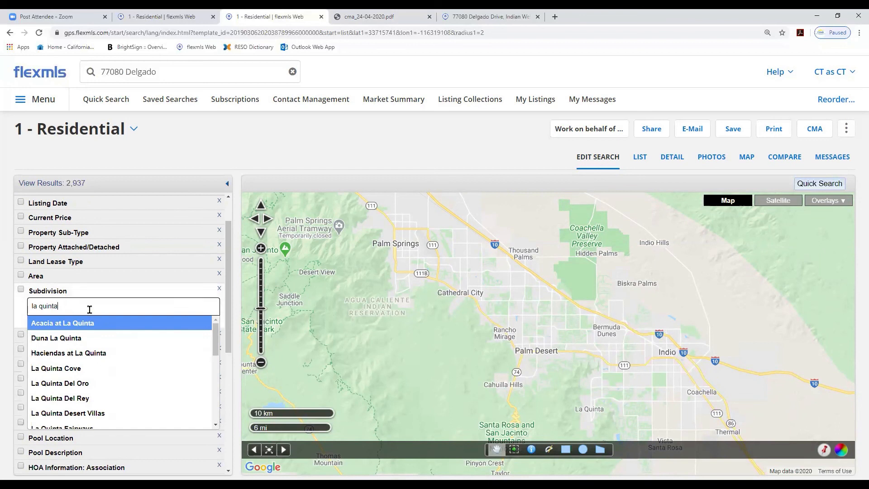
left_click(166, 305)
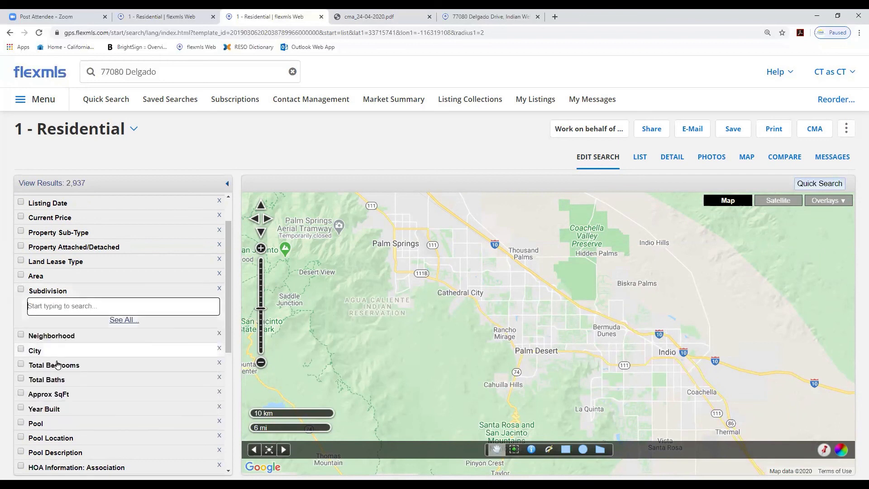
Filter the residential search to the city of La Quinta
left_click(38, 354)
left_click(43, 364)
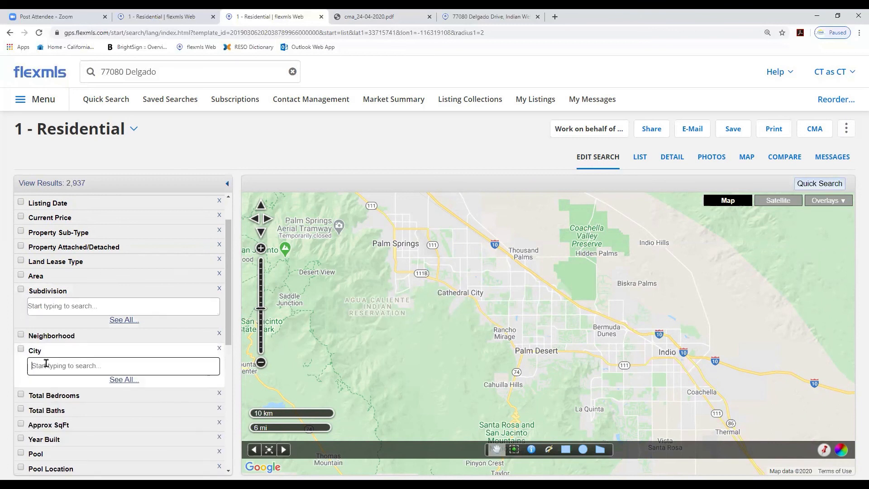
type("la quinta")
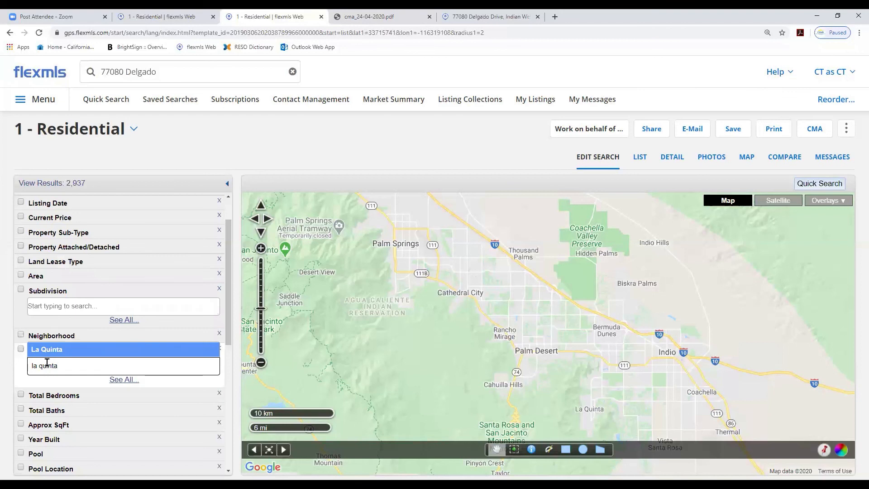
left_click(68, 351)
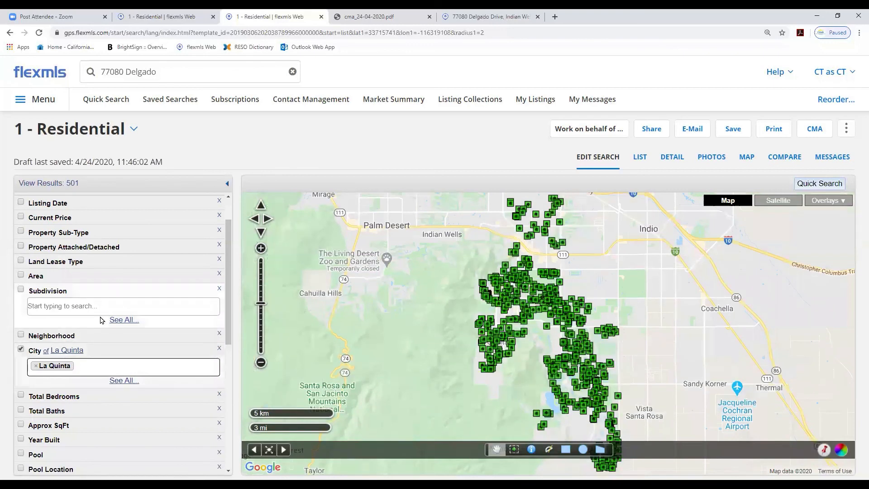
Add the La Quinta Cove subdivision to the search from the full subdivision list
left_click(124, 321)
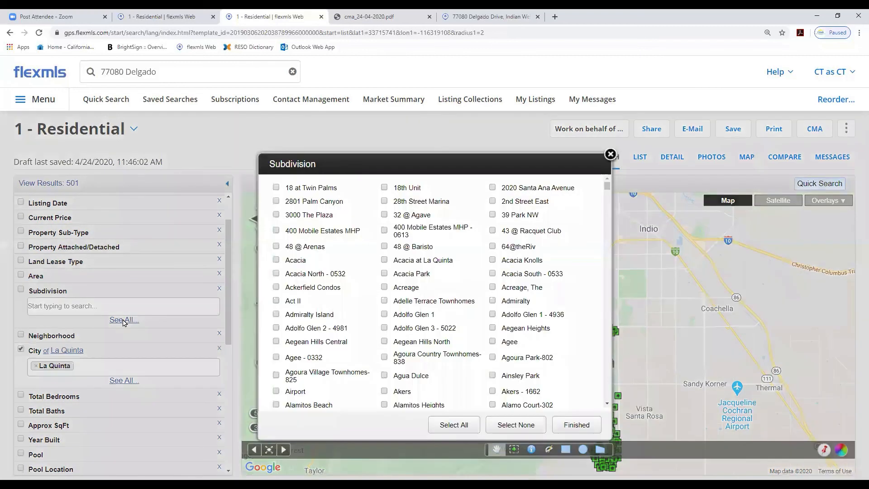
left_click_drag(607, 191, 603, 274)
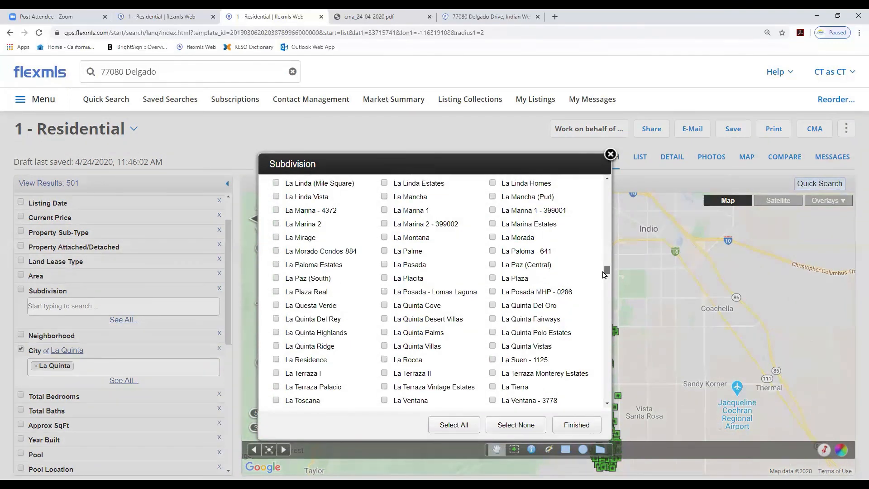
left_click(384, 305)
left_click(567, 425)
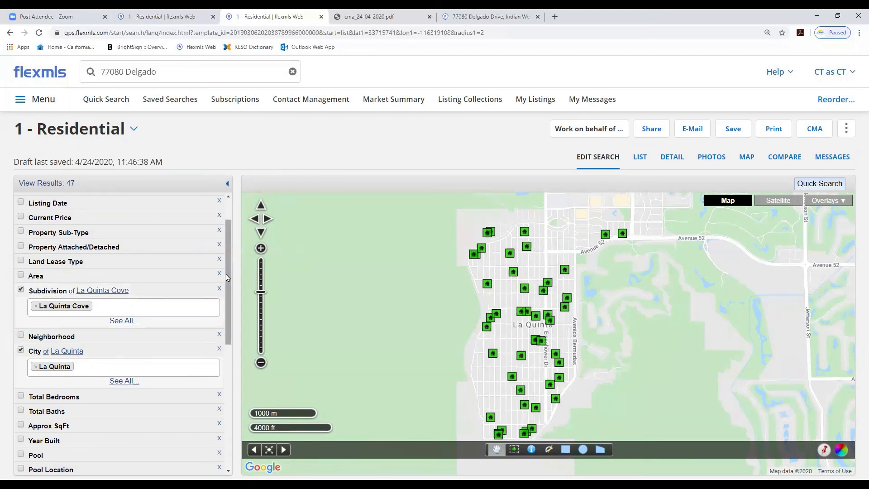
Set the search to at least 3 total bedrooms and at least 3 total baths
left_click_drag(227, 277, 229, 321)
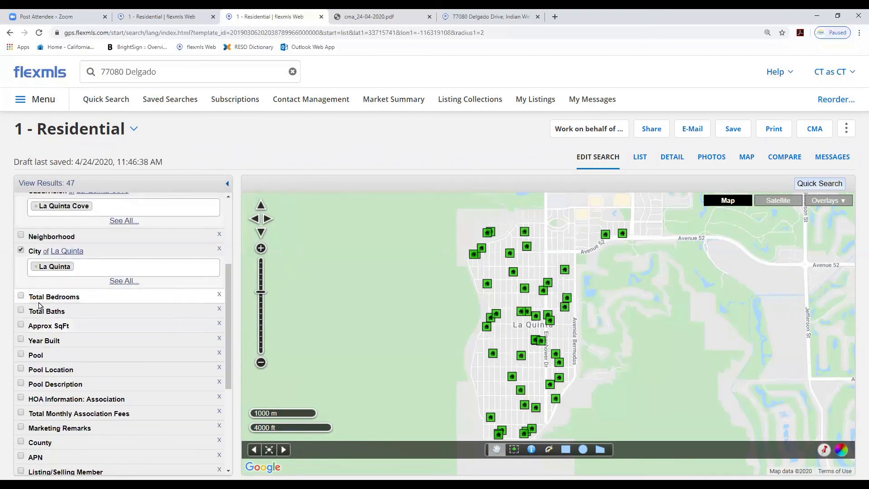
left_click(20, 296)
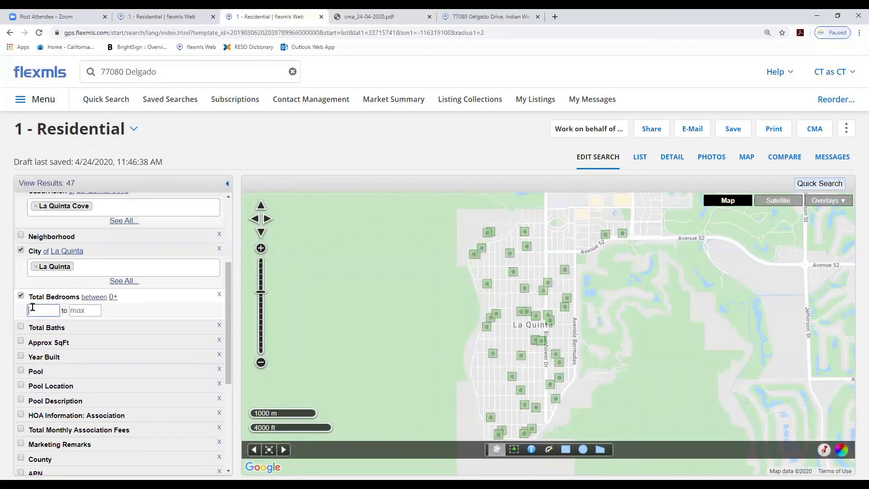
type("3")
left_click(21, 326)
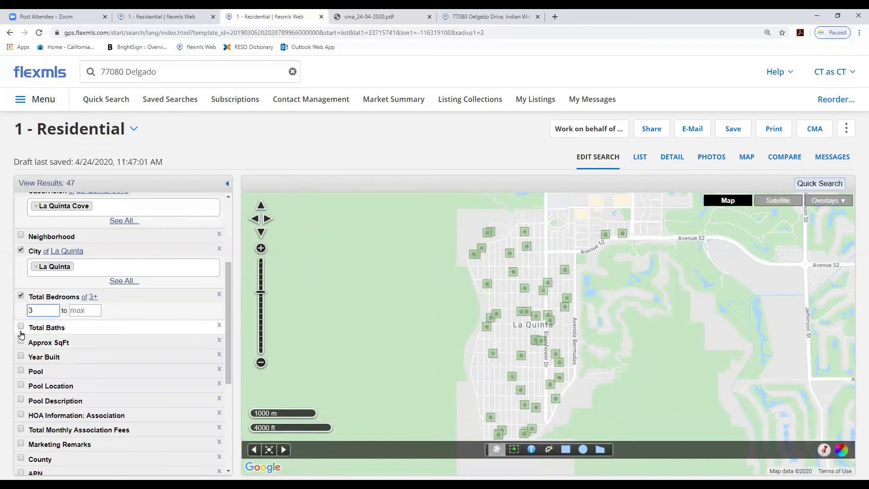
type("3")
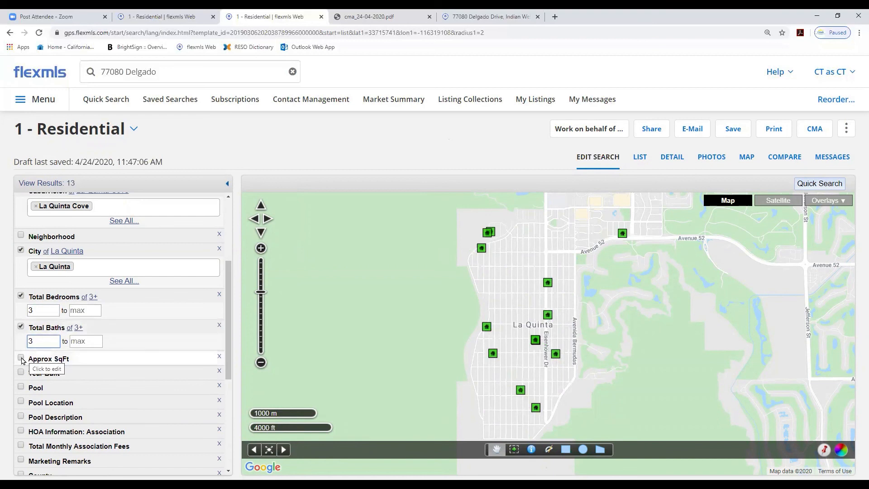
Set the minimum approximate square footage to 2000
left_click(23, 358)
left_click(34, 369)
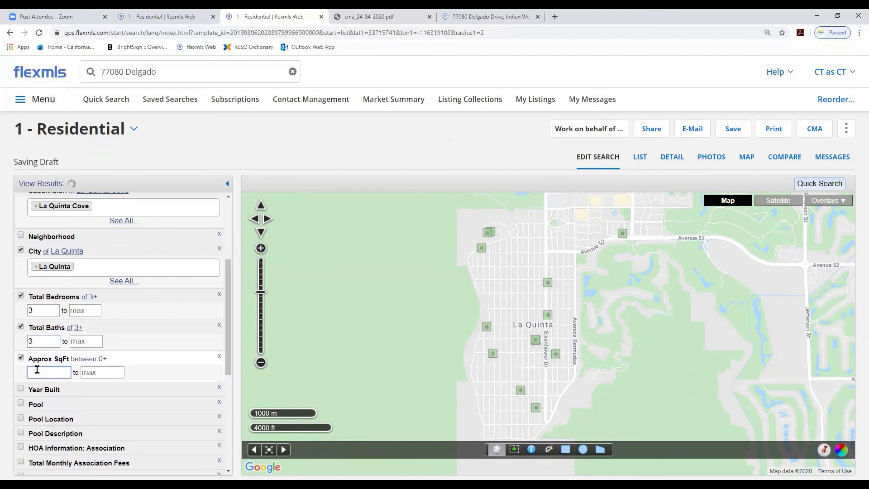
type("000")
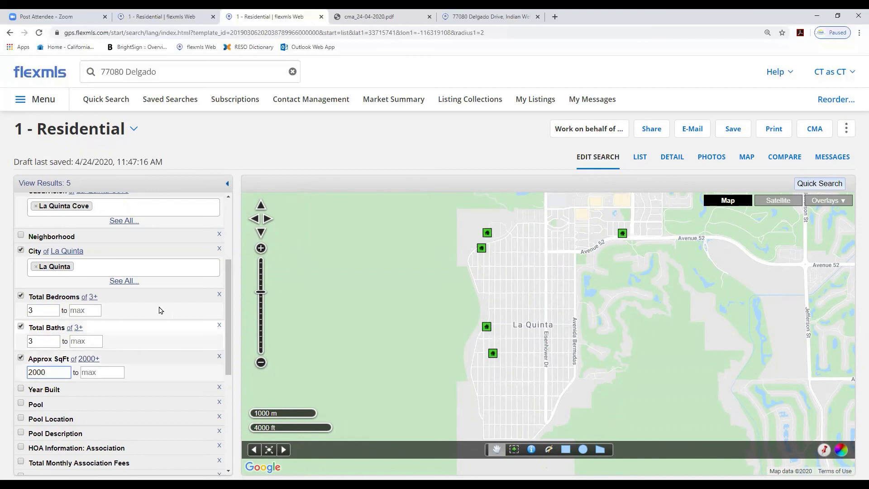
View the matching listings as a list and open the first listing's detail
scroll(230, 276, "up", 2)
scroll(234, 238, "up", 2)
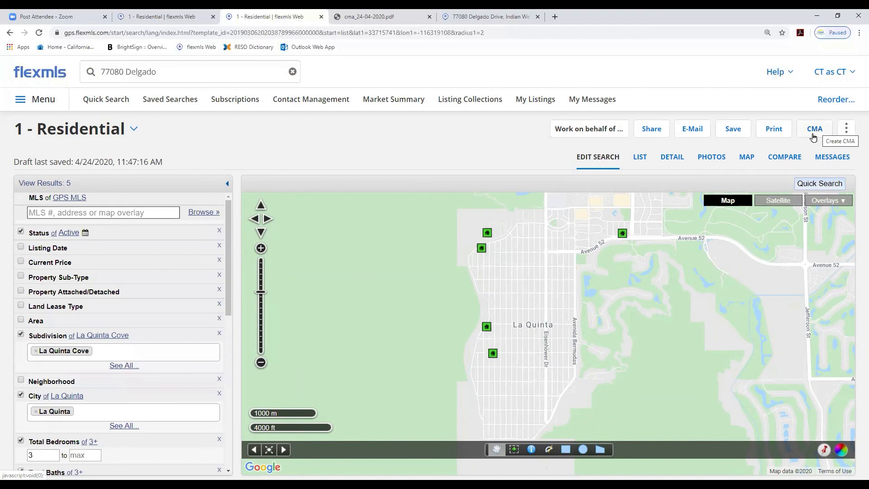
left_click(640, 158)
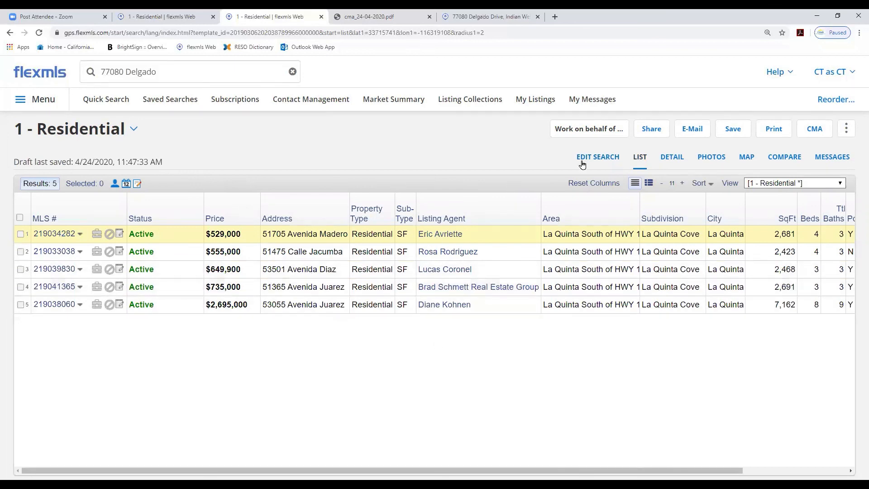
left_click(670, 158)
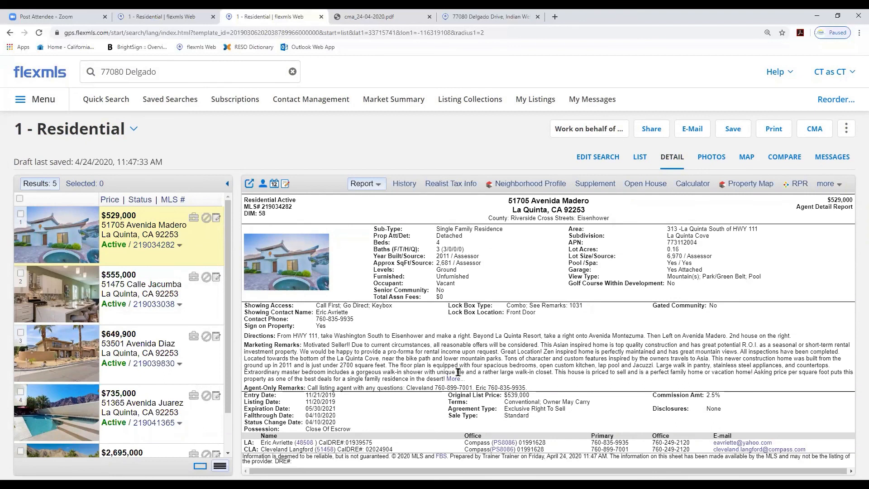
Return to the results list and sort it by square footage ascending
left_click(640, 159)
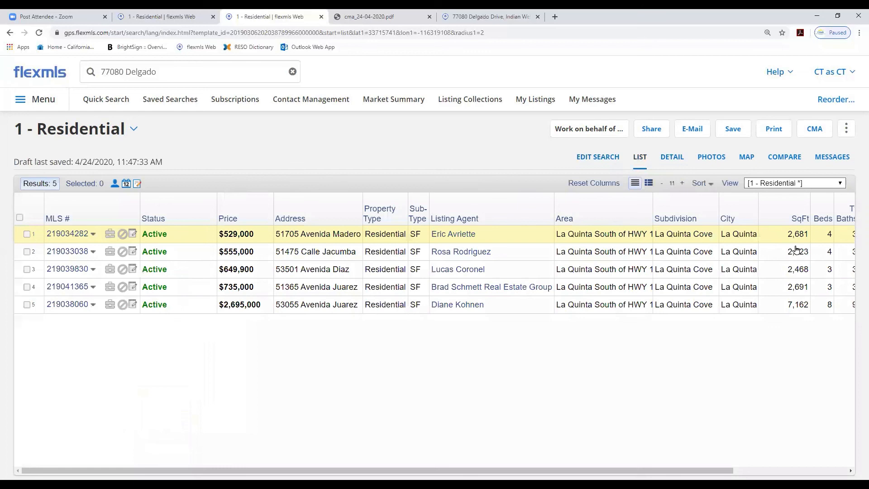
left_click(799, 220)
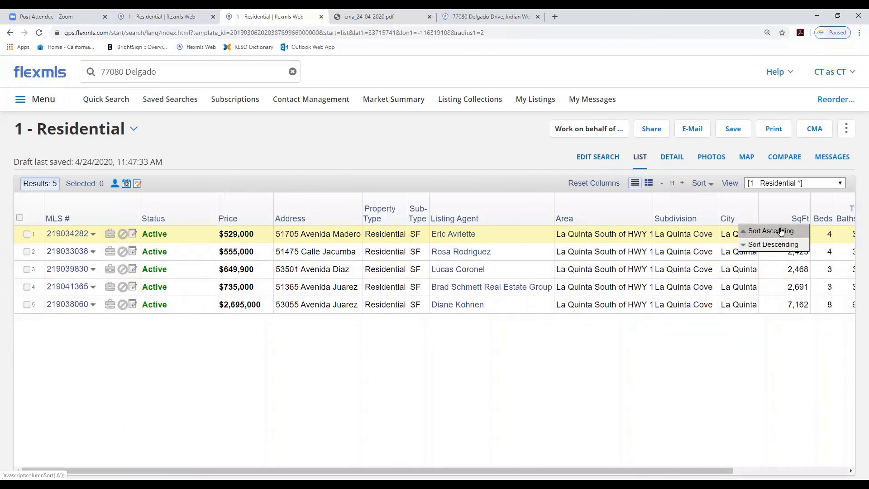
left_click(781, 232)
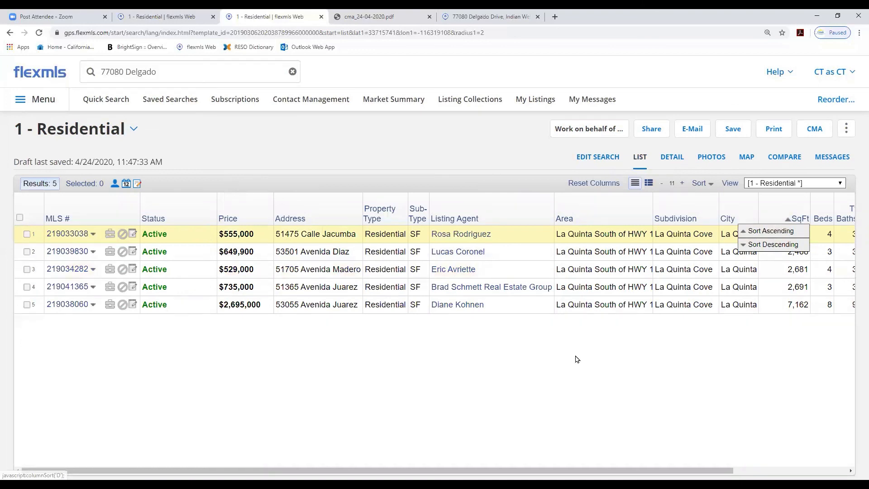
Create a Quick CMA using all search results
left_click(812, 134)
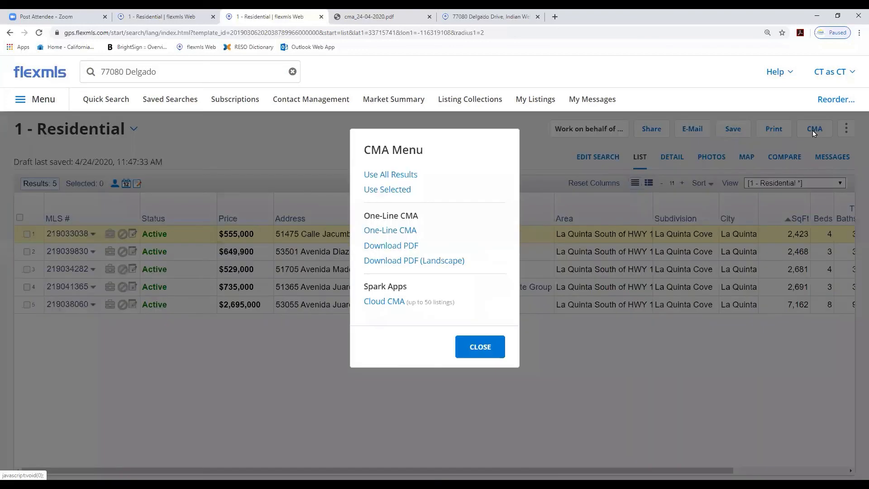
left_click(389, 176)
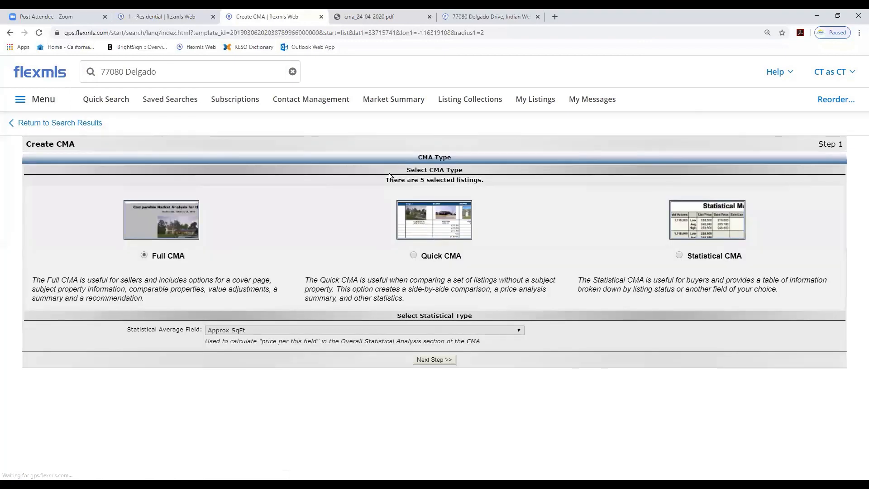
left_click(414, 256)
left_click(434, 360)
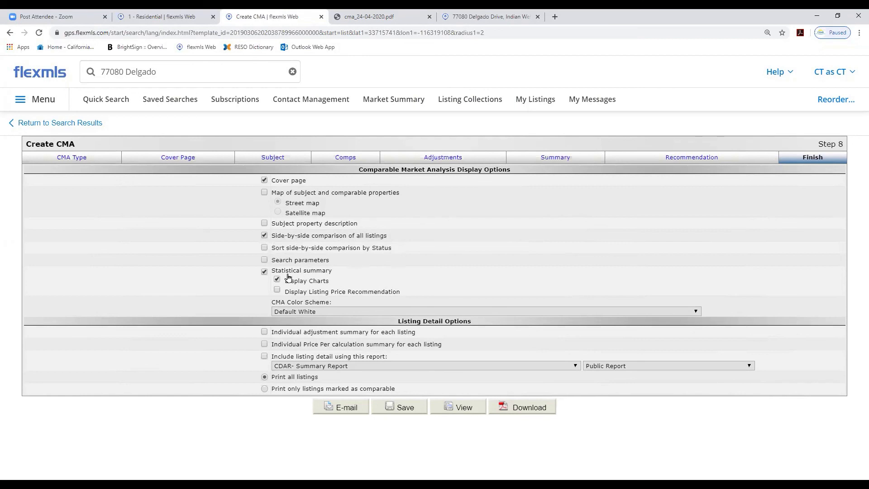
Turn off the statistical summary and view the CMA report
left_click(264, 272)
left_click(463, 409)
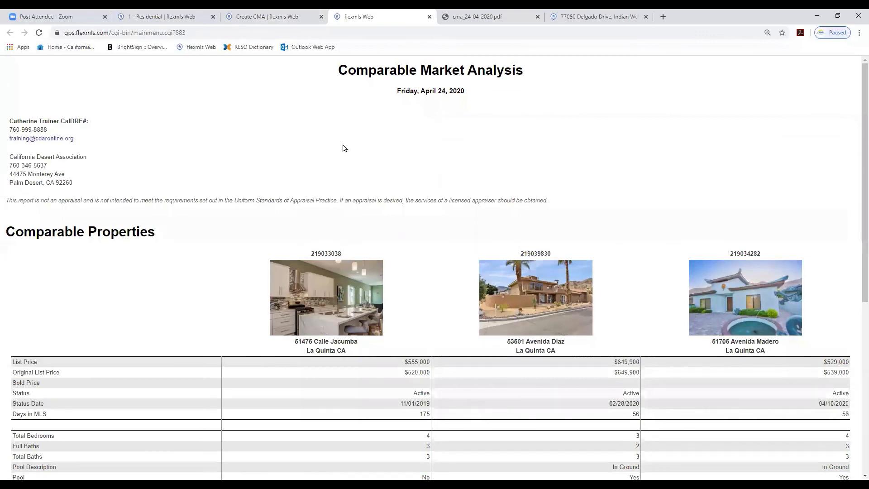
Review the comparable properties in the CMA report
scroll(407, 149, "down", 2)
scroll(403, 147, "up", 2)
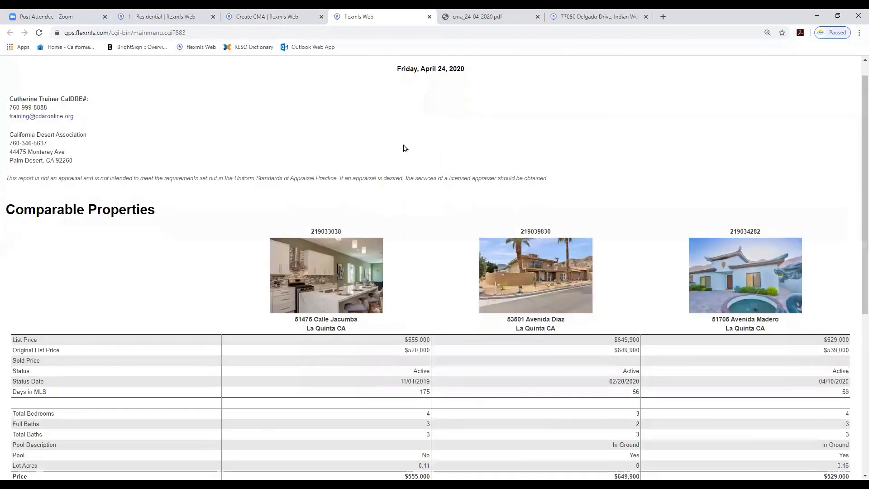
scroll(332, 215, "down", 3)
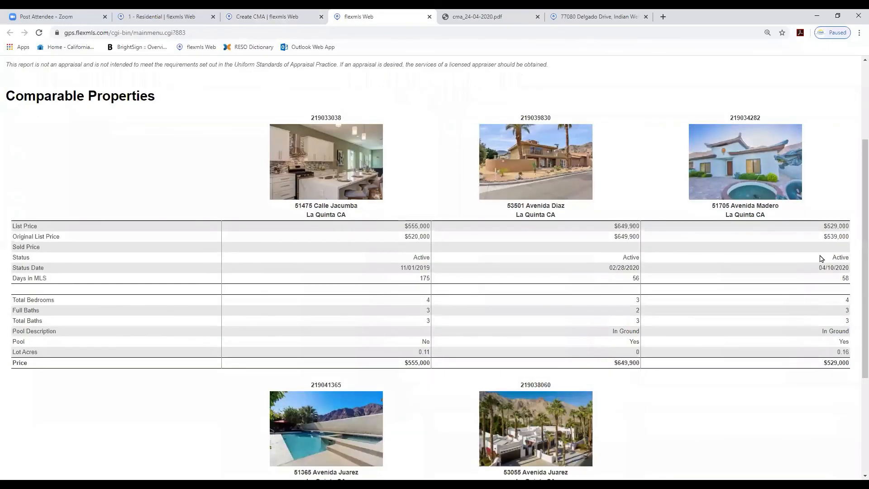
scroll(754, 295, "down", 4)
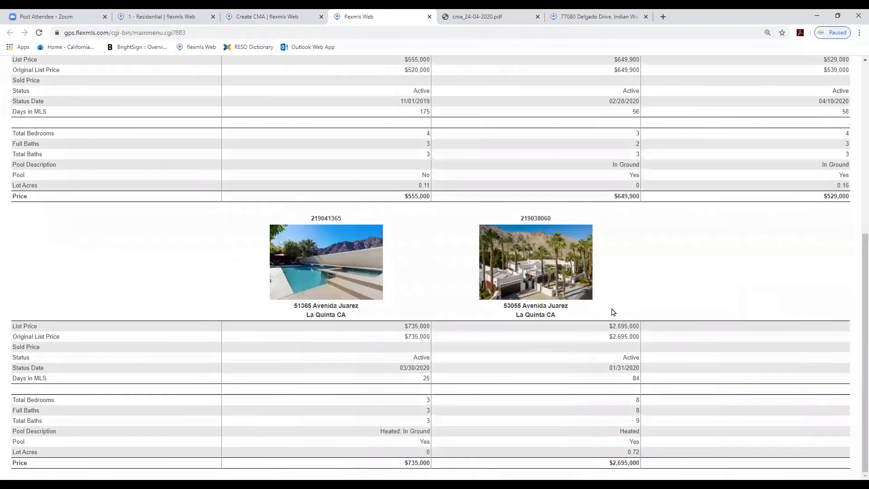
scroll(386, 342, "up", 7)
scroll(530, 338, "down", 7)
scroll(631, 358, "up", 7)
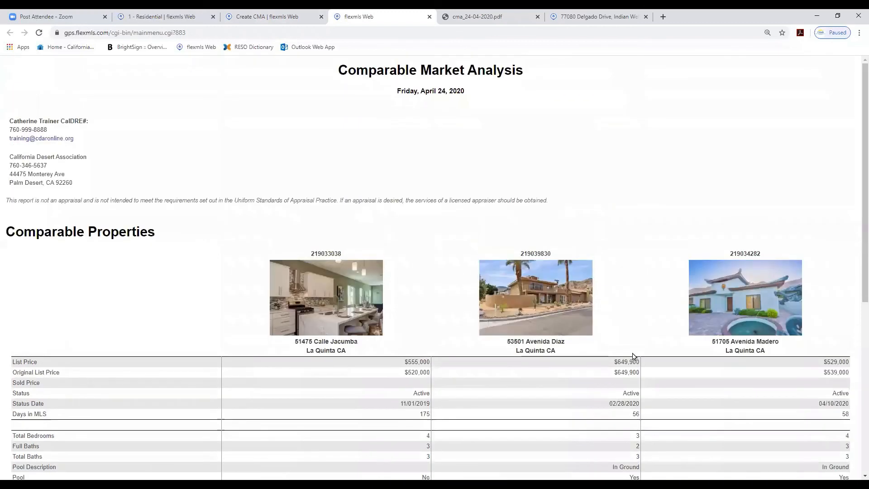
Include listing detail in the CMA using the Detail Report
left_click(246, 15)
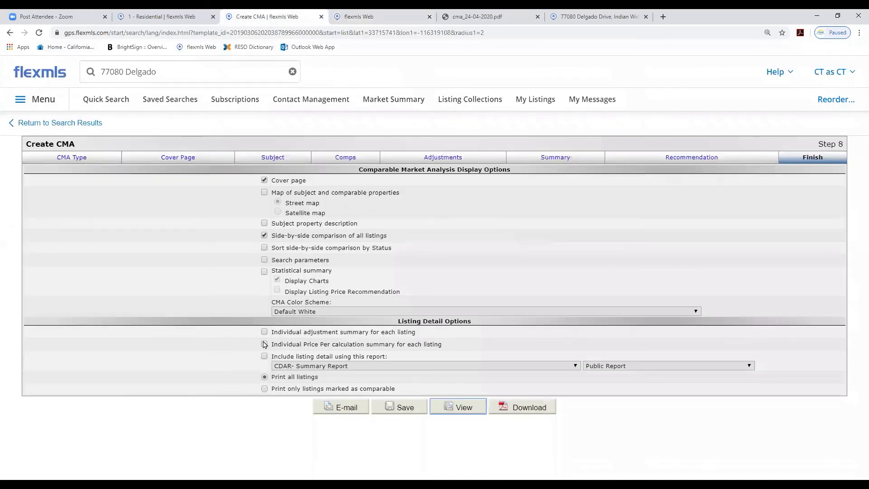
left_click(575, 366)
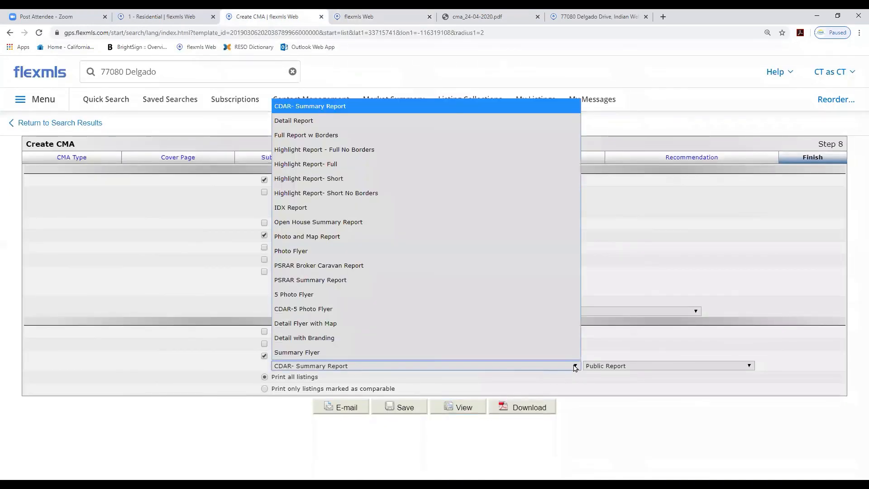
left_click(308, 126)
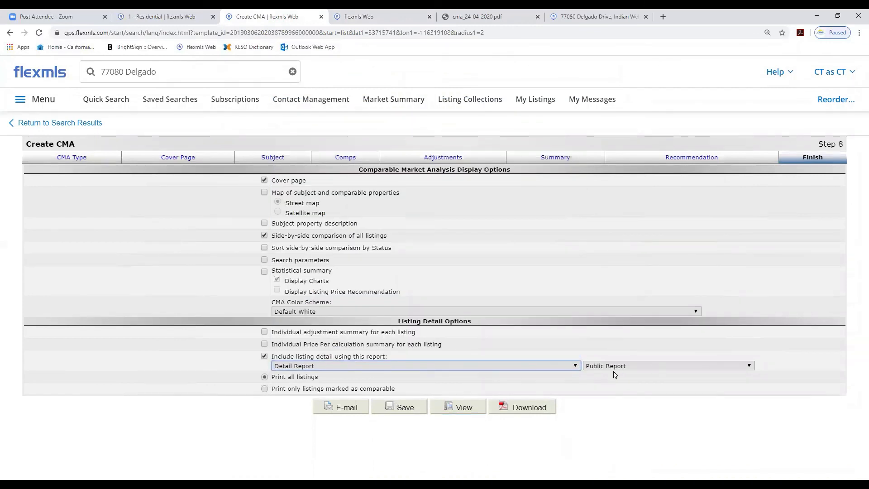
Download the CMA as a PDF and open the downloaded file
left_click(517, 408)
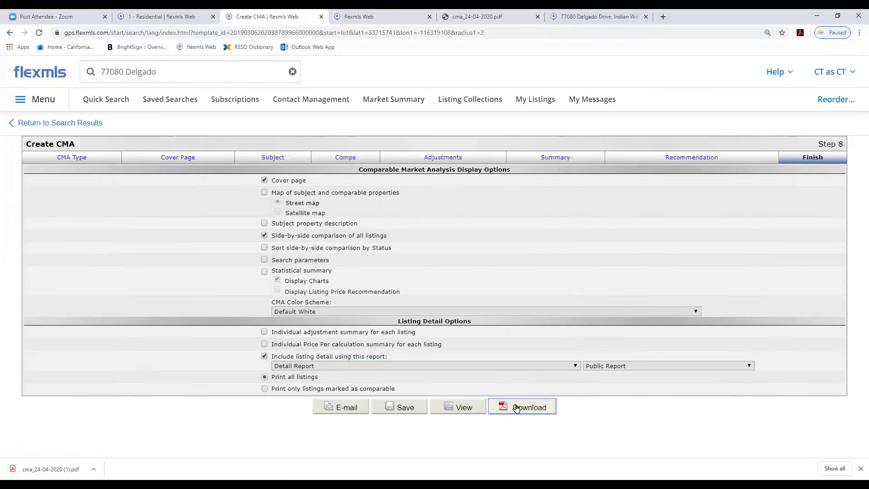
left_click(53, 467)
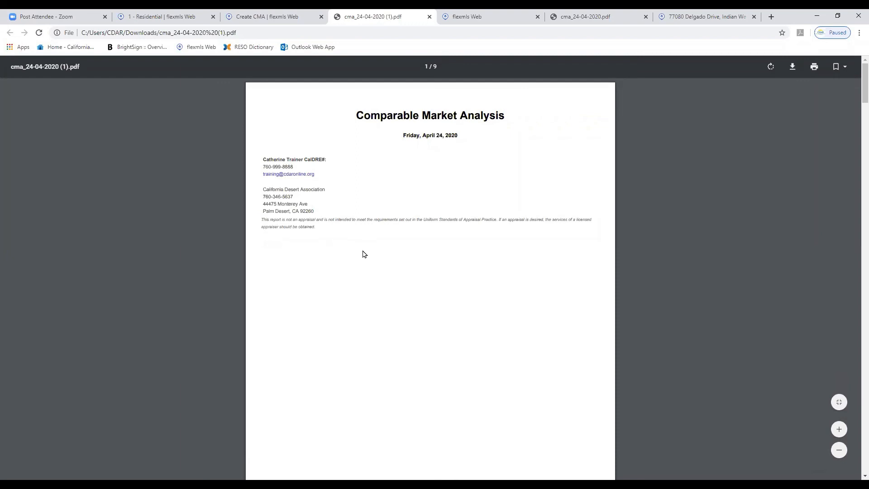
Scroll through the downloaded CMA PDF's comparable properties and listing detail pages
scroll(364, 254, "down", 7)
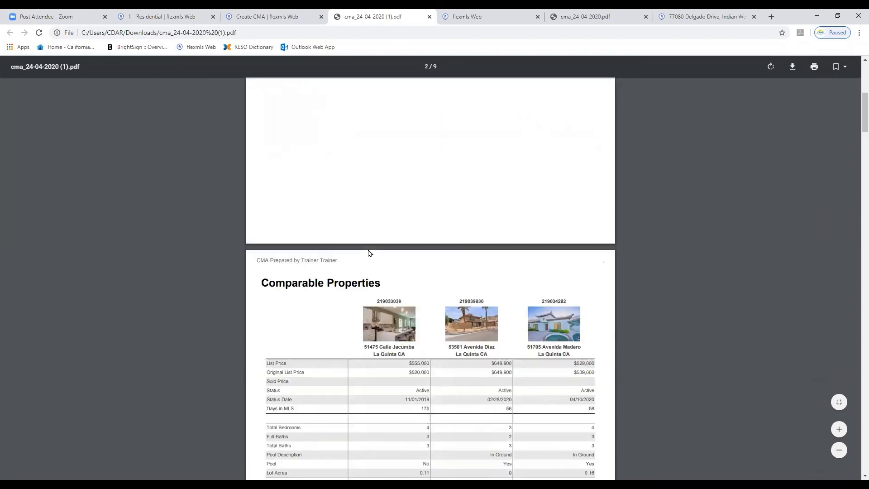
scroll(369, 253, "down", 3)
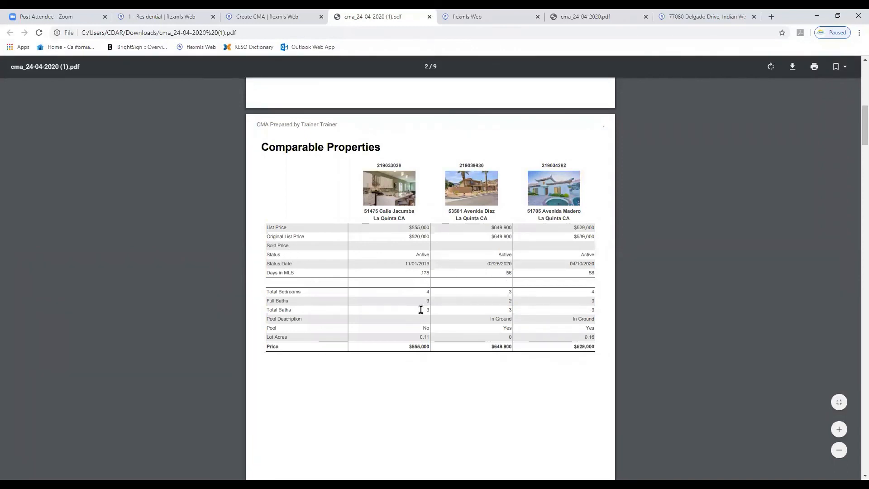
scroll(419, 319, "down", 5)
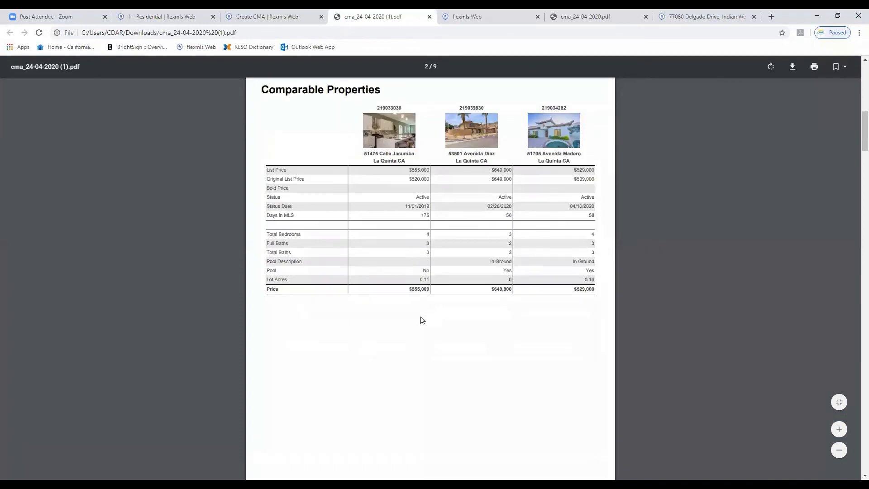
scroll(425, 319, "down", 6)
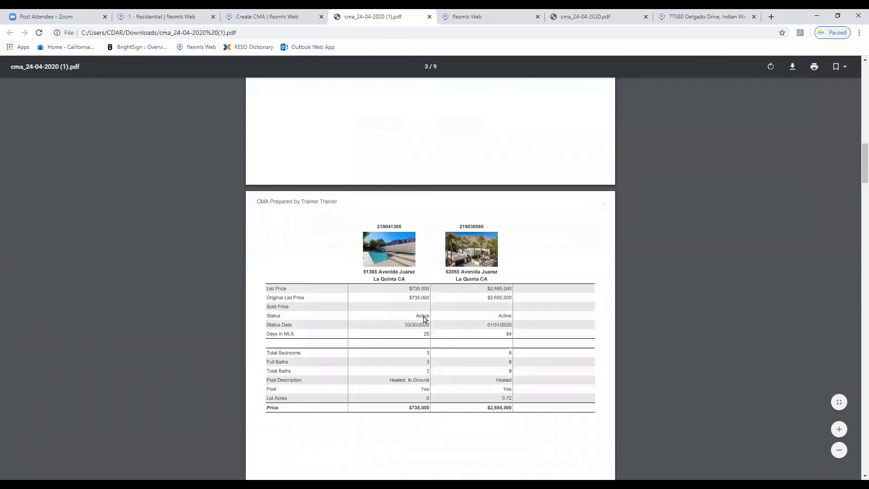
scroll(425, 319, "down", 9)
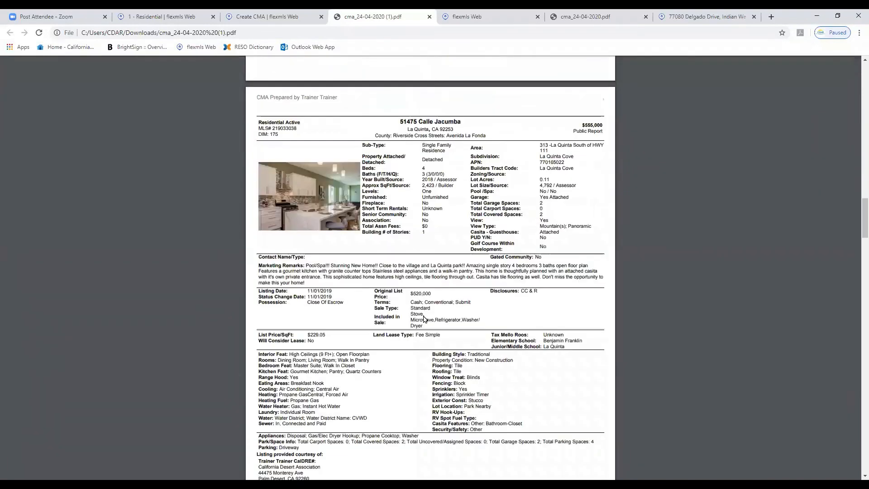
scroll(425, 319, "down", 13)
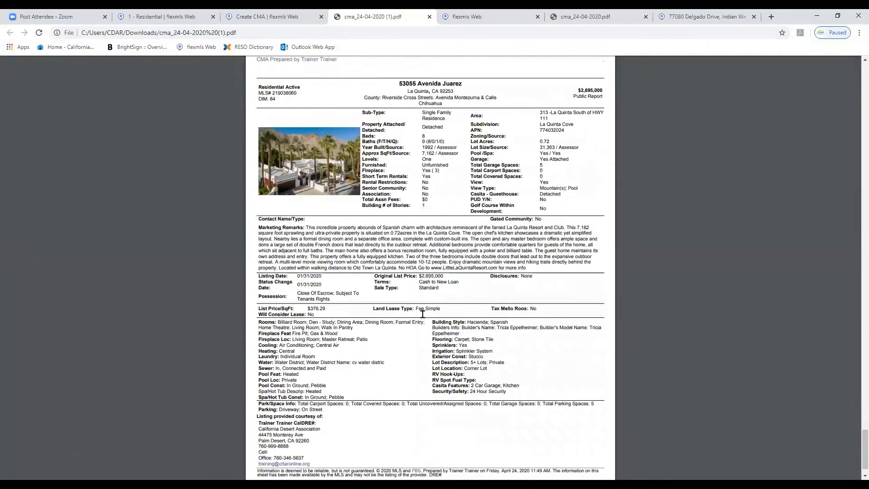
key("Home")
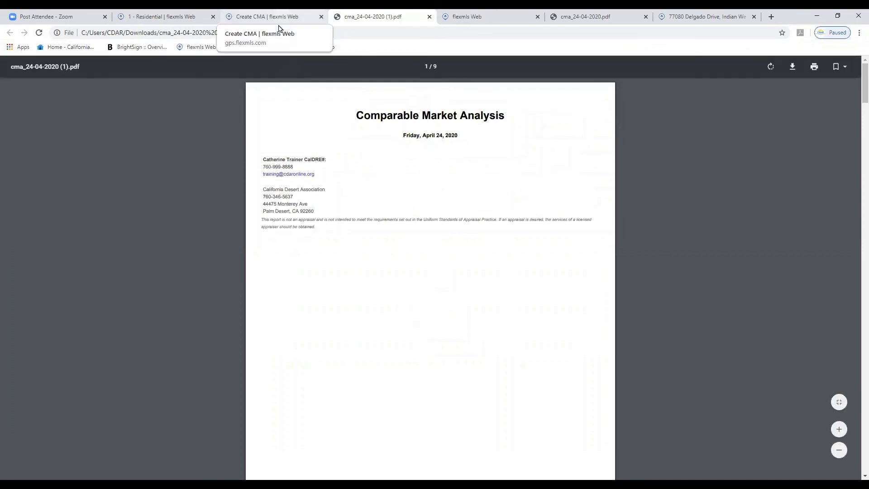
Leave the CMA page and start a new Residential quick search, closing the match count popup
left_click(280, 28)
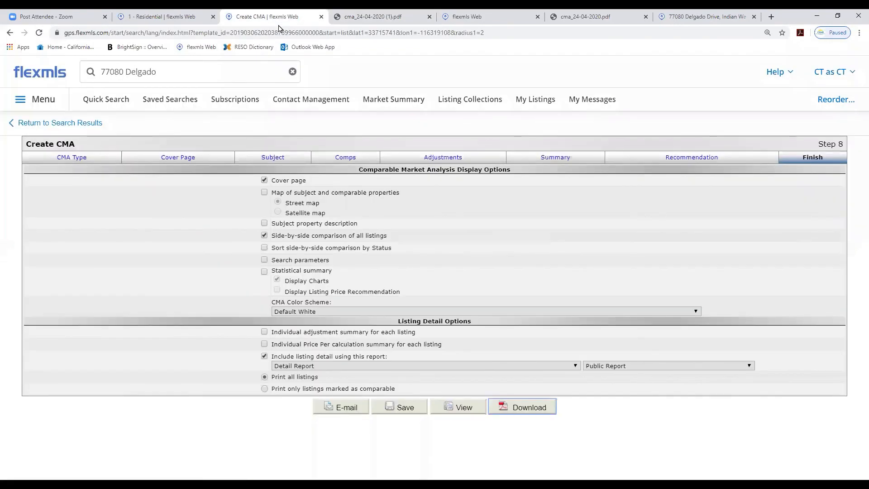
left_click(114, 101)
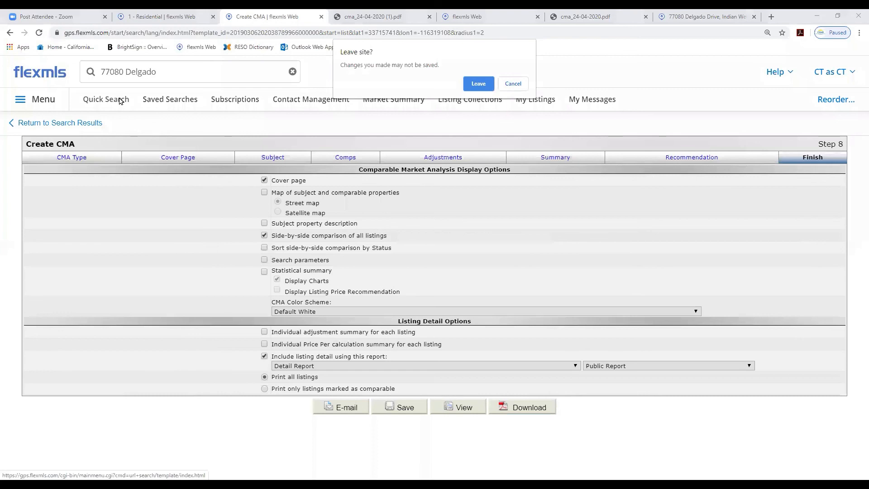
left_click(477, 85)
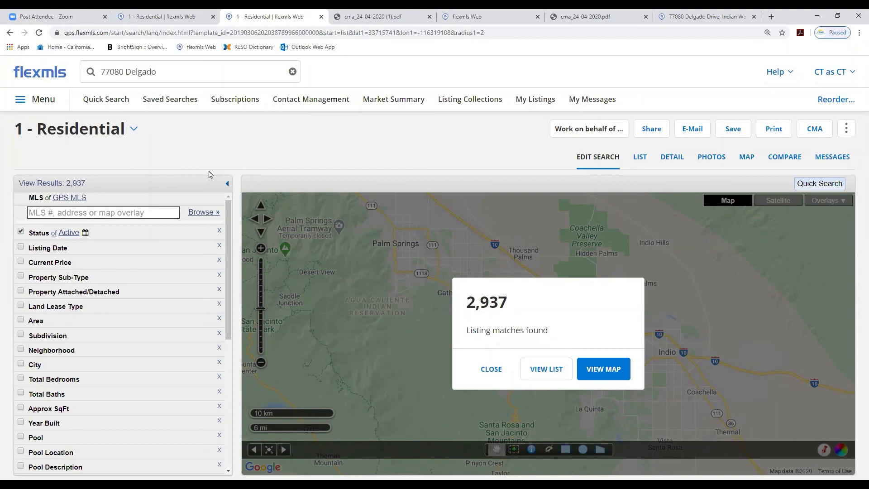
left_click(104, 99)
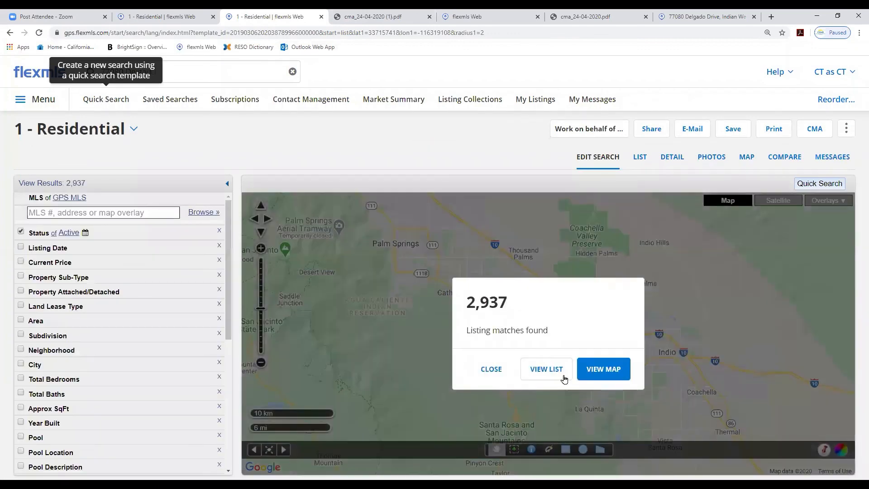
left_click(492, 369)
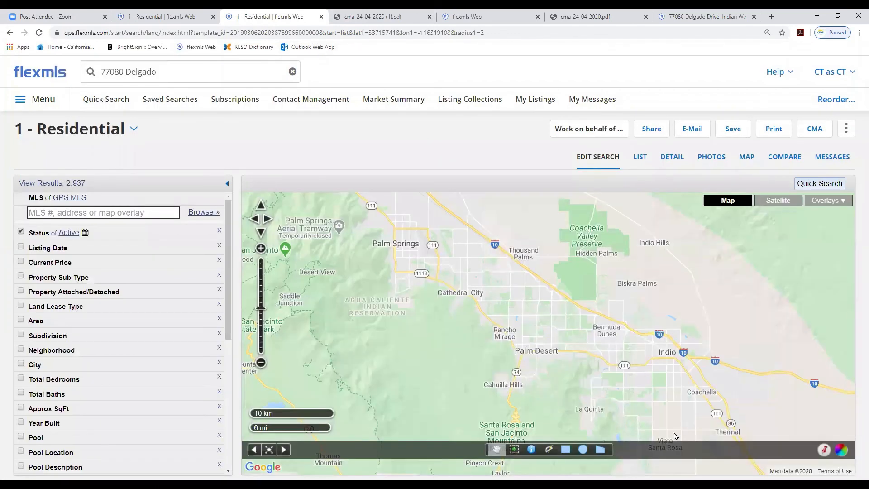
left_click(822, 451)
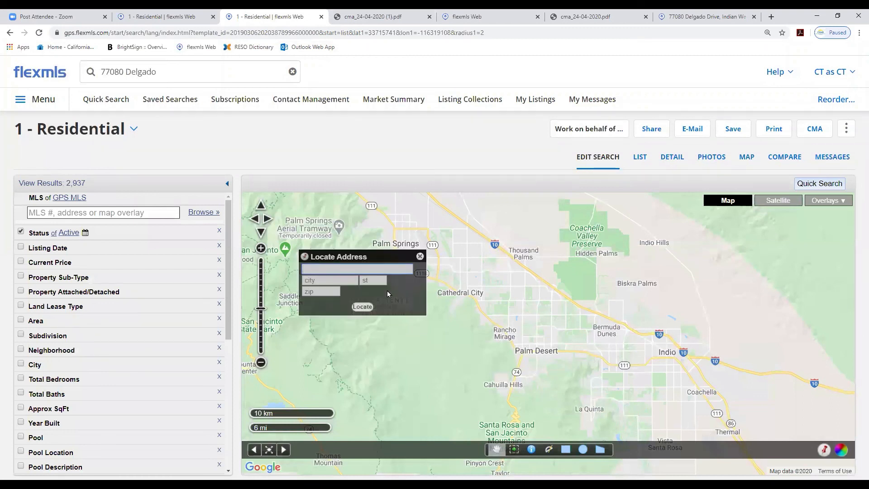
left_click(335, 291)
type("92210")
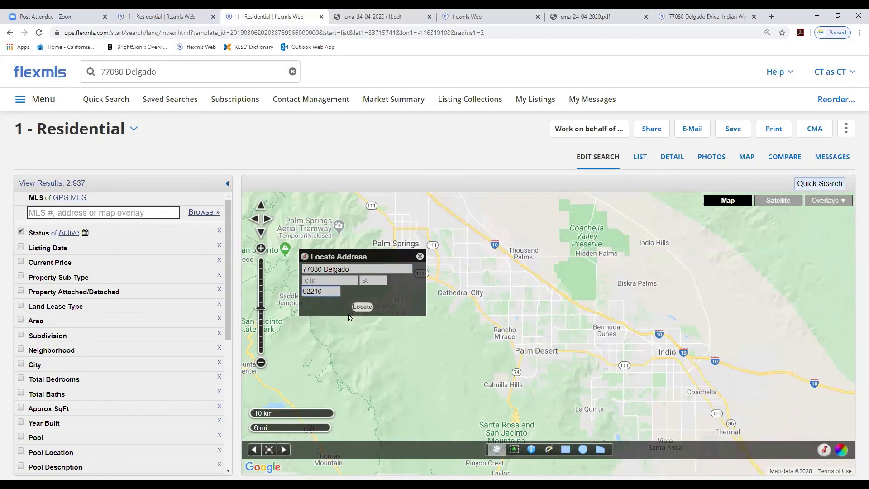
left_click(362, 307)
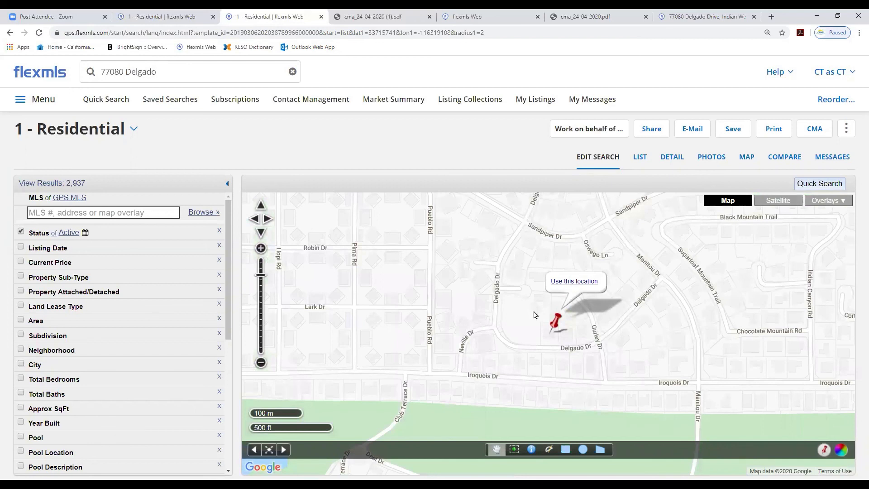
Use the located pin to create a 1.0-mile radius search around the address
left_click(571, 284)
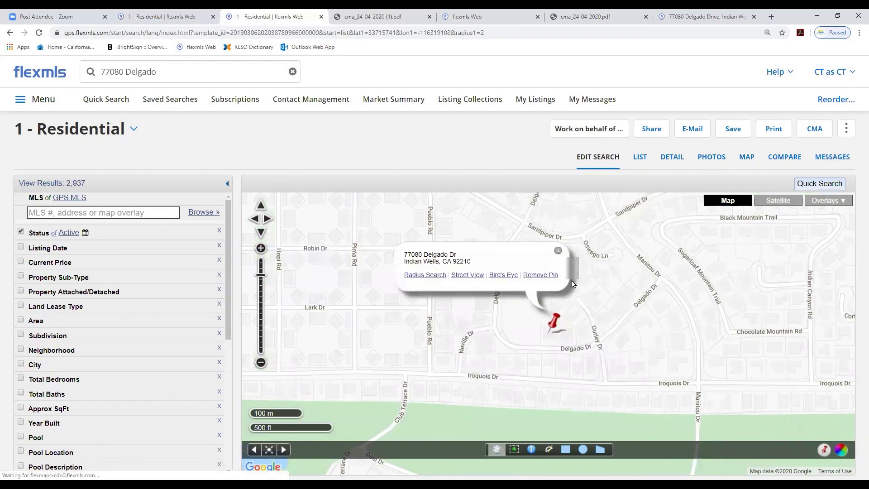
left_click(415, 275)
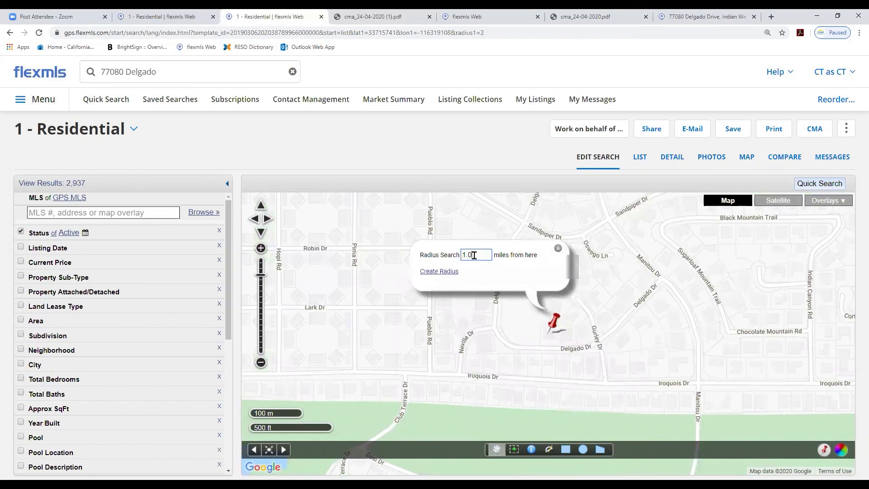
left_click(442, 271)
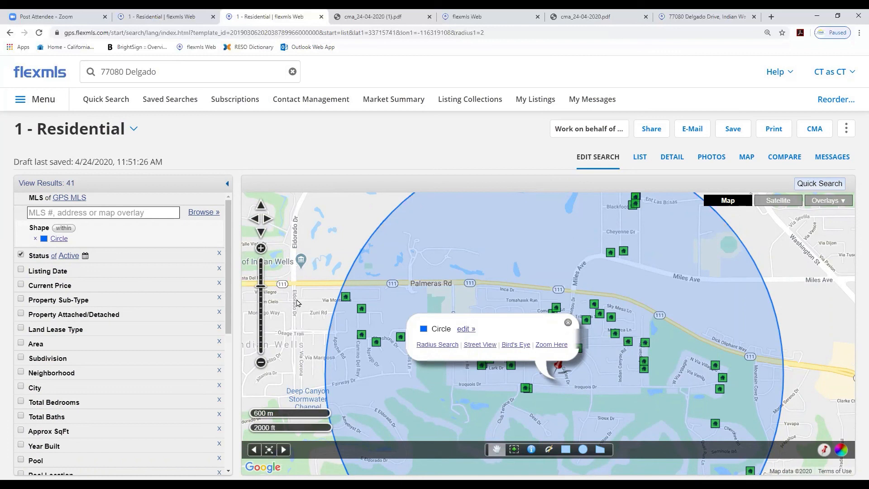
Remove the Active status criterion and set a minimum Approx SqFt of 3000
left_click(20, 256)
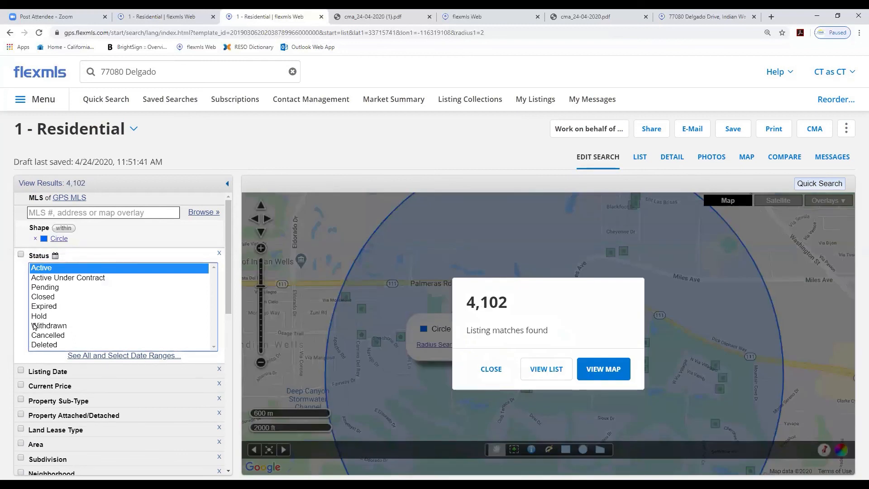
left_click(47, 270)
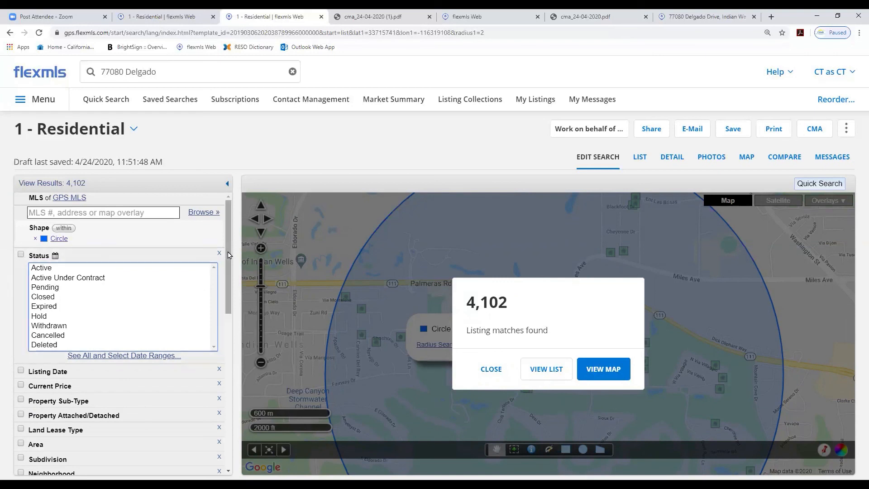
scroll(109, 317, "down", 3)
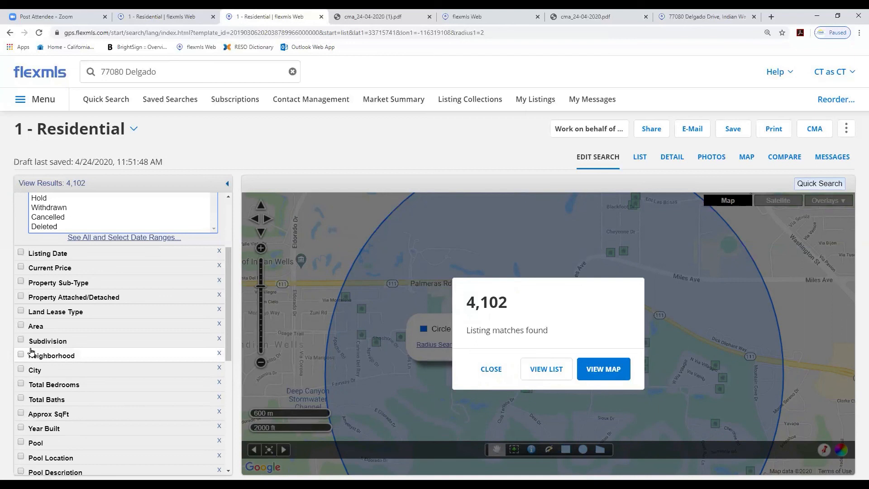
left_click(21, 414)
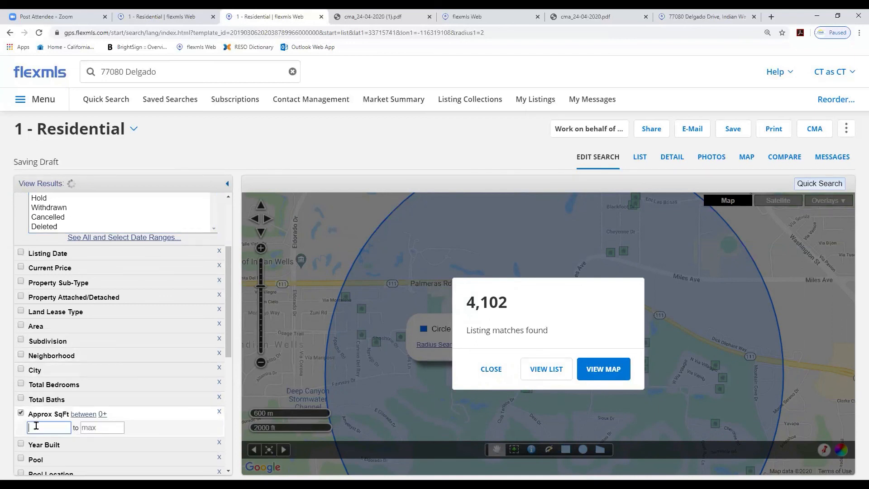
type("3000")
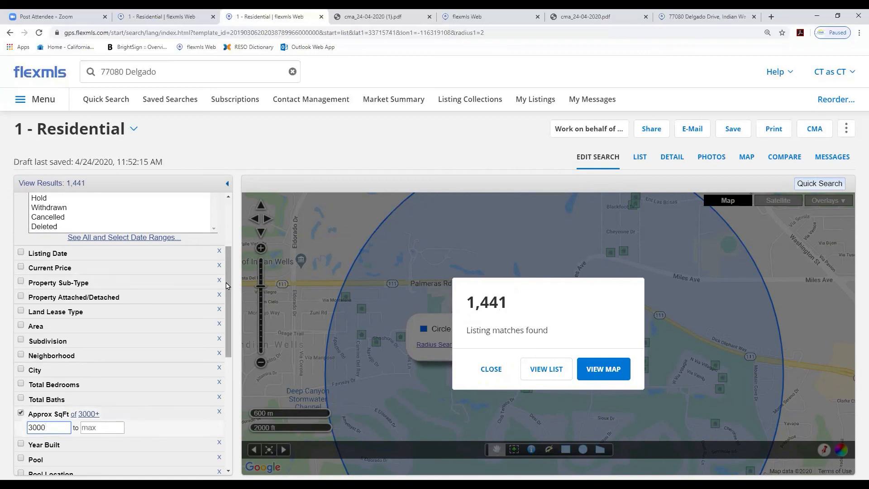
Restrict the Pool Location criterion to Private
scroll(226, 286, "down", 1)
scroll(226, 287, "down", 3)
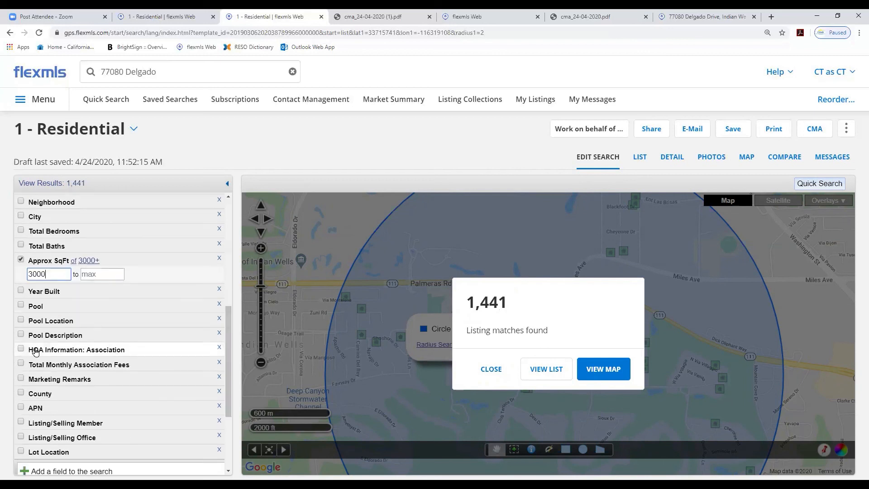
left_click(47, 321)
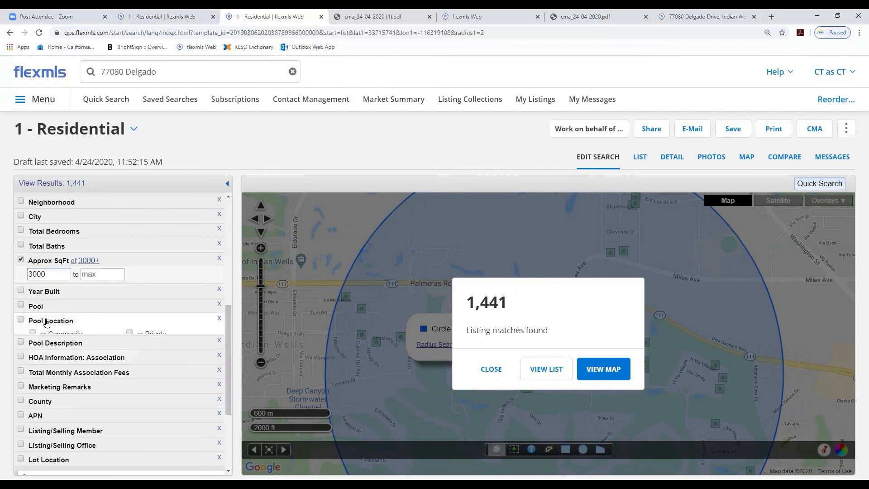
left_click(129, 334)
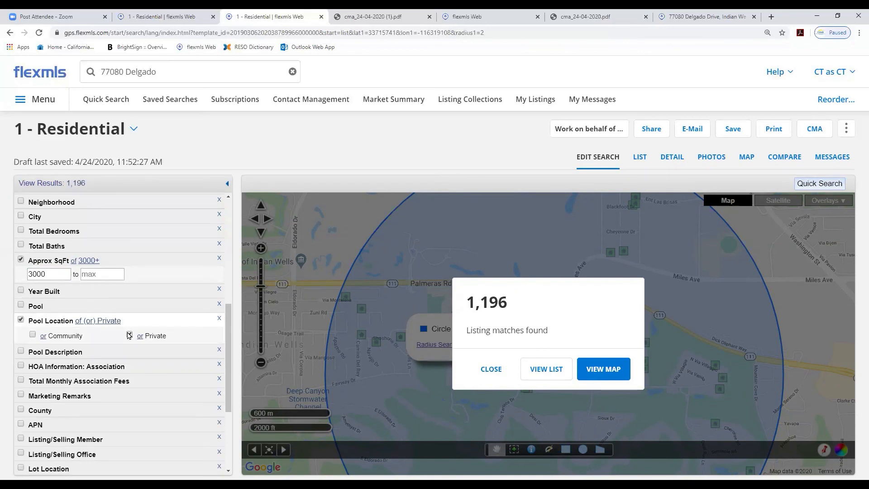
Set the minimum Total Bedrooms to 4
left_click_drag(226, 364, 229, 325)
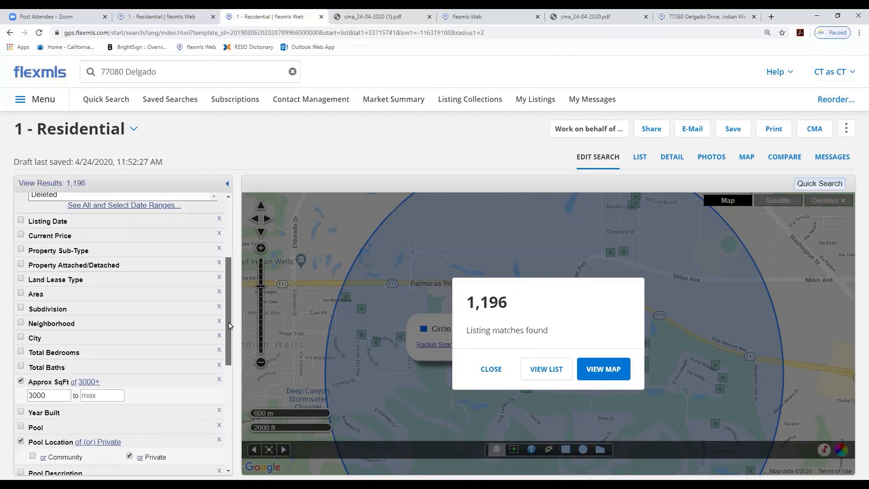
left_click(56, 355)
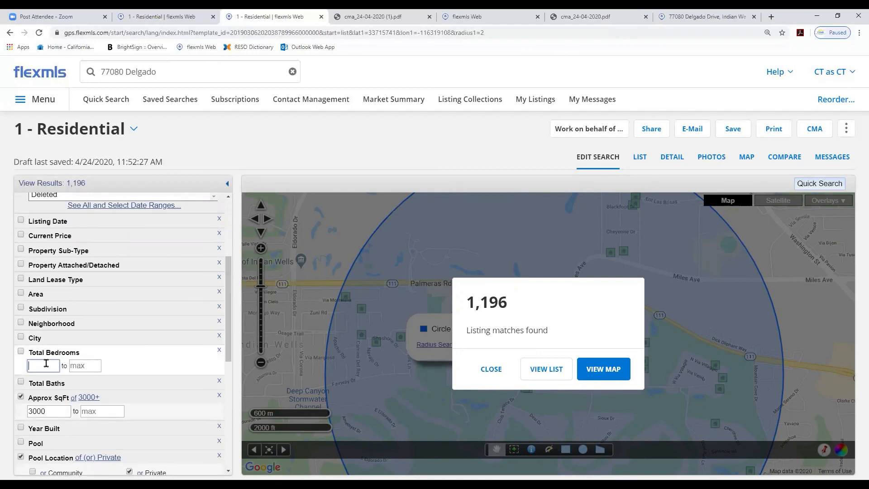
type("4")
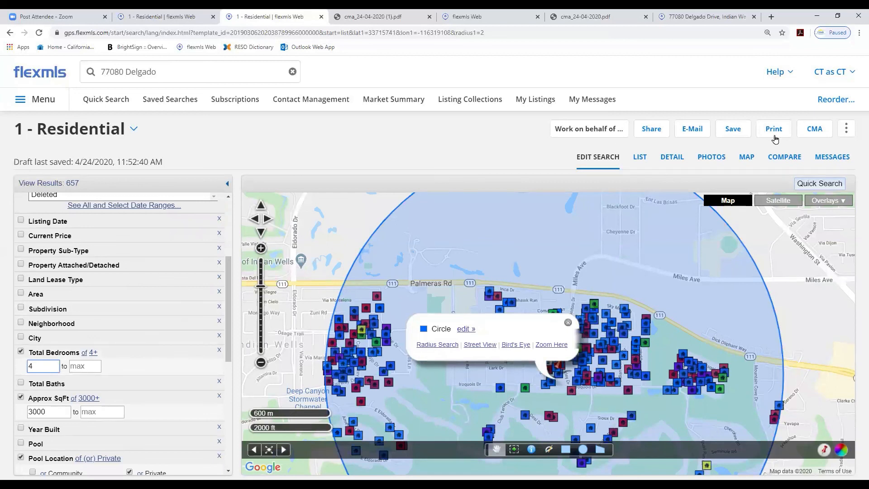
Create a Statistical CMA using all search results and continue to the next step
left_click(814, 130)
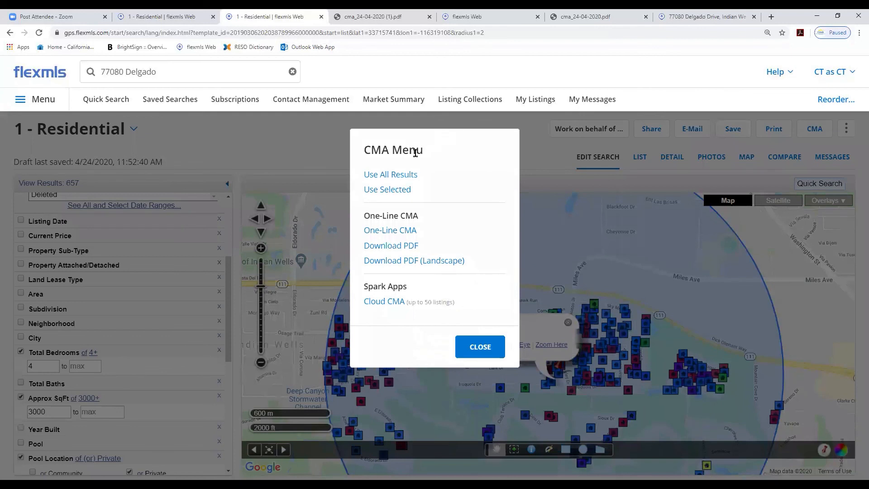
left_click(400, 180)
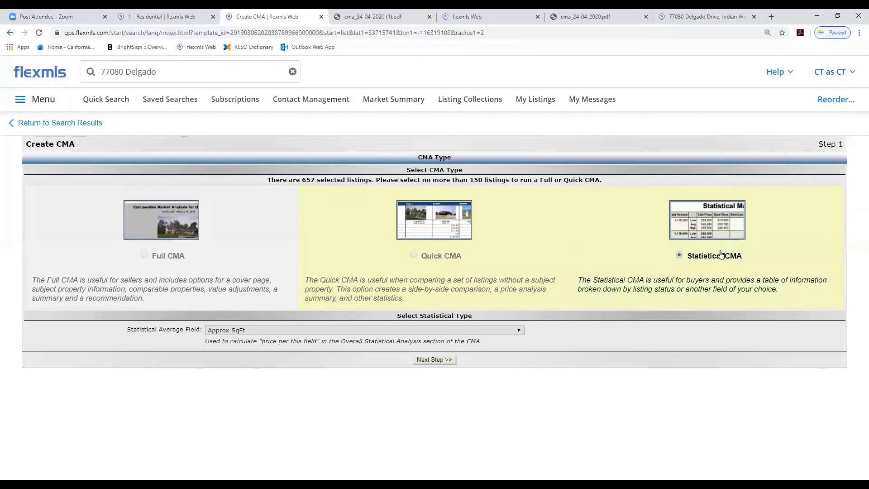
left_click(432, 359)
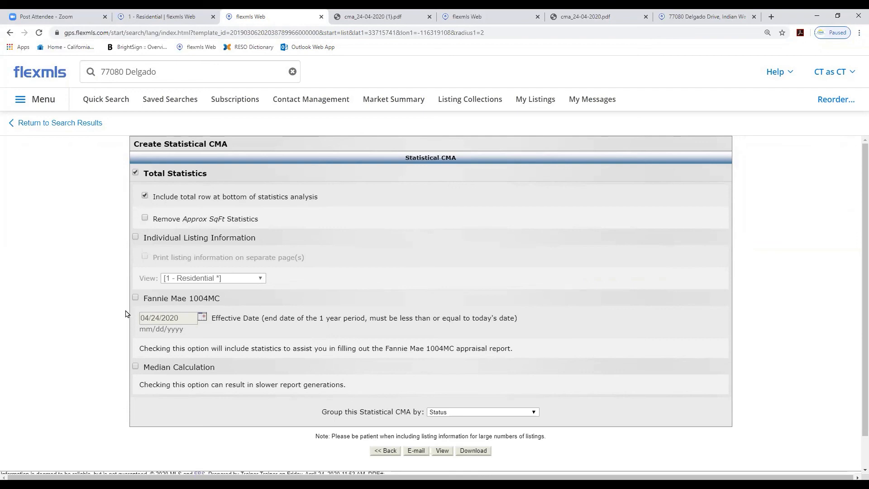
Enable Fannie Mae 1004MC and Median Calculation statistics, then view the statistical CMA
left_click(135, 298)
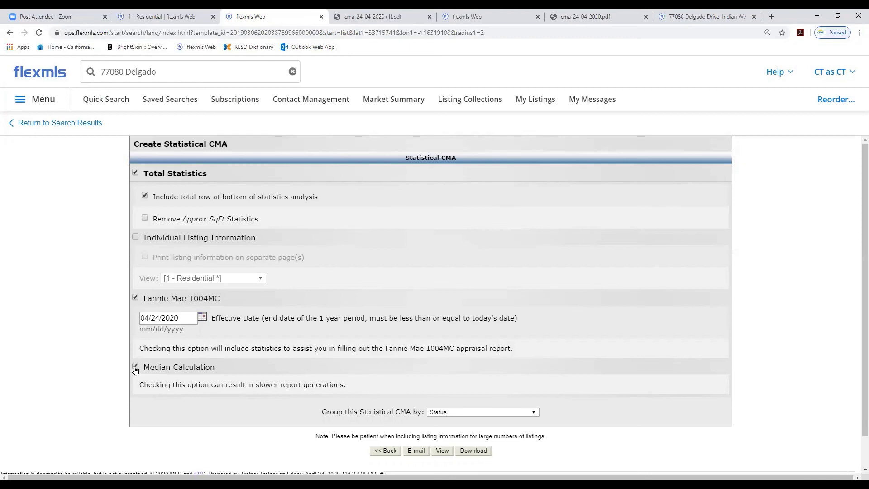
left_click(442, 450)
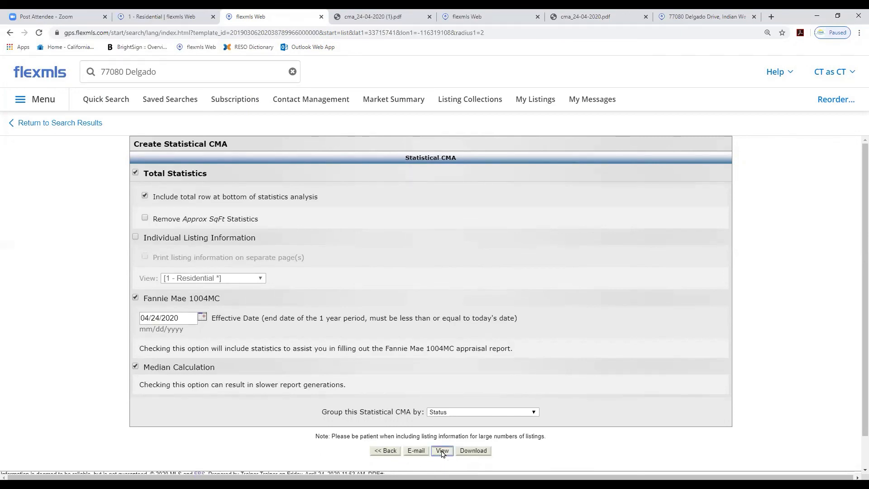
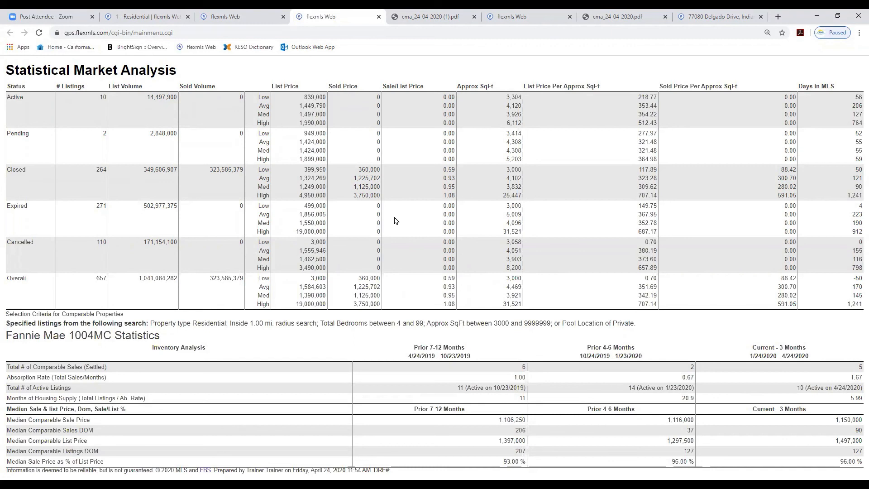
Return from the statistical CMA to the residential search results
left_click(257, 20)
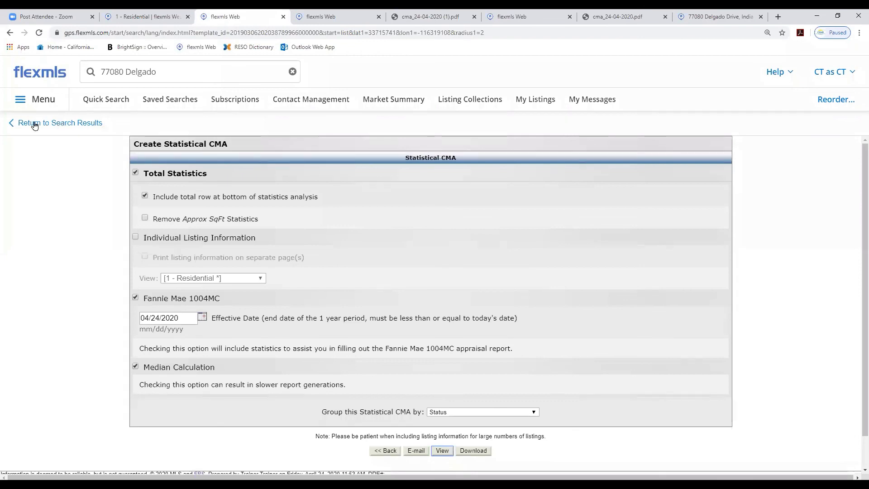
left_click(60, 128)
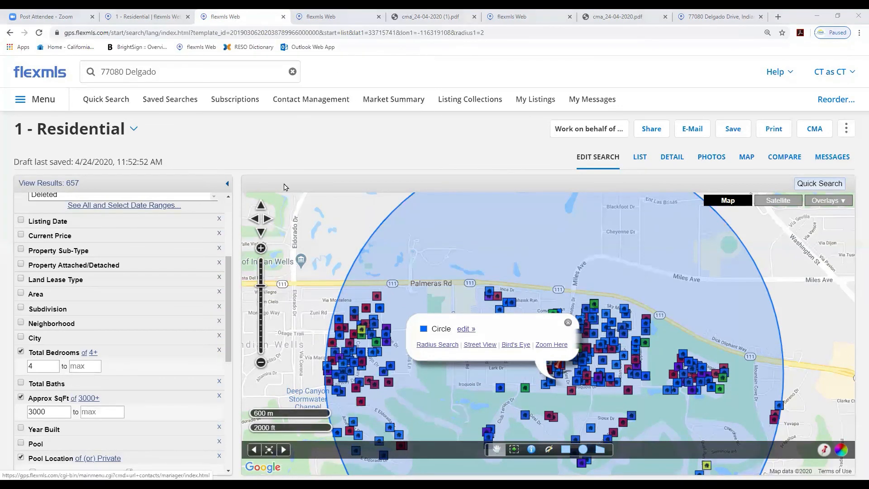
left_click(104, 100)
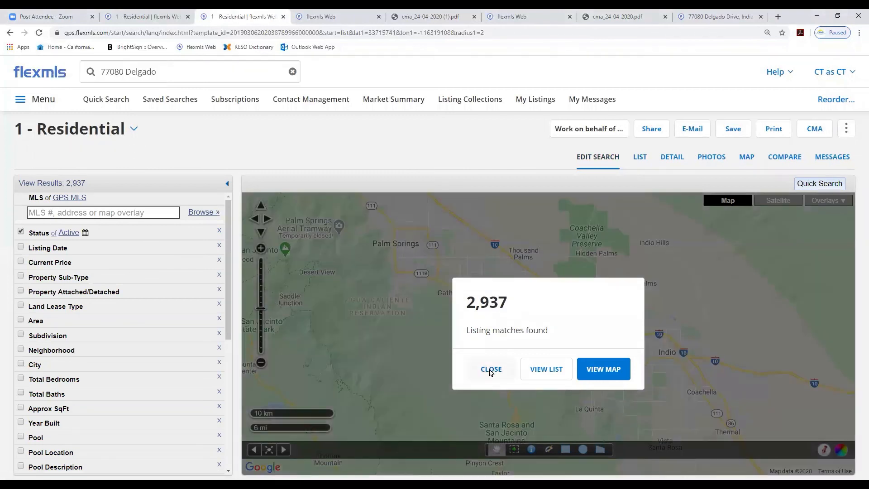
left_click(491, 369)
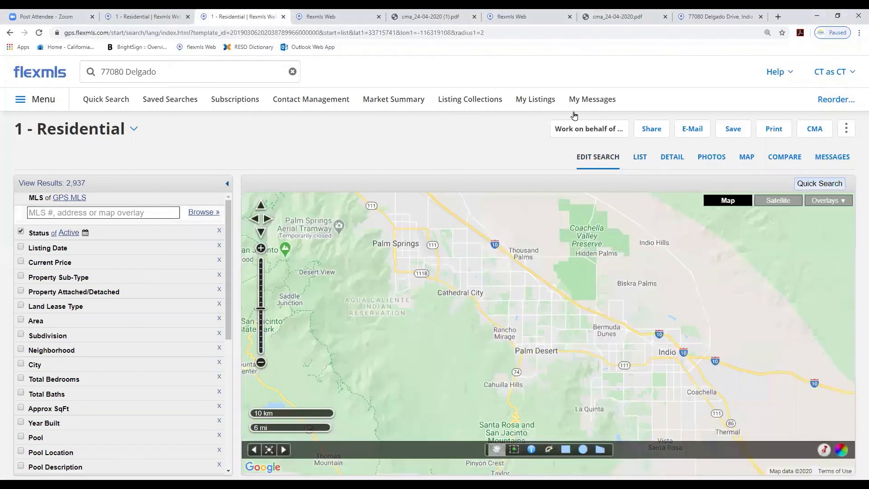
left_click(824, 453)
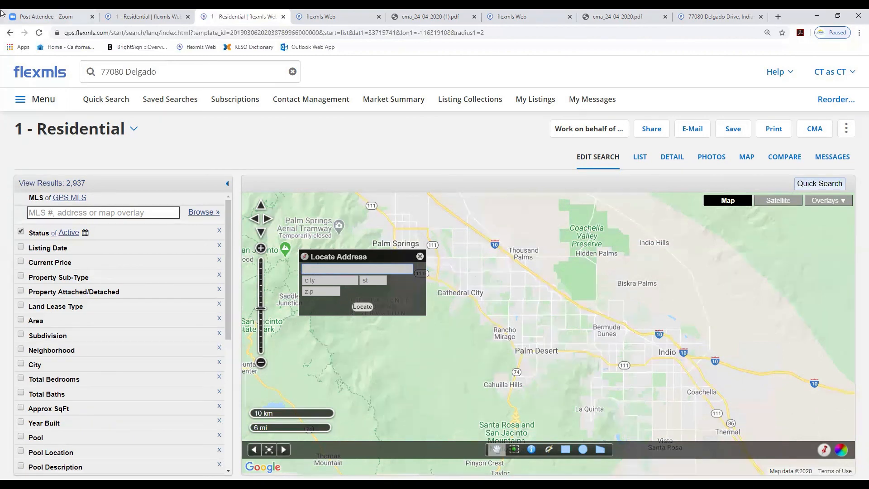
left_click(108, 101)
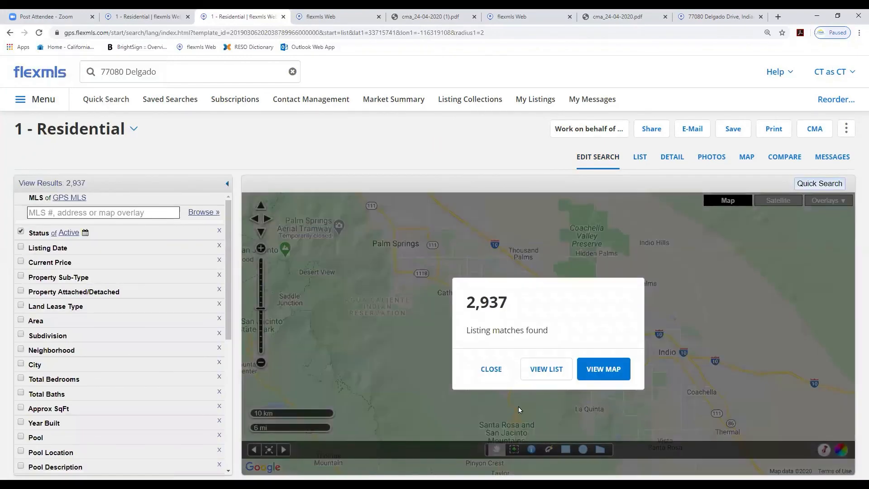
left_click(492, 370)
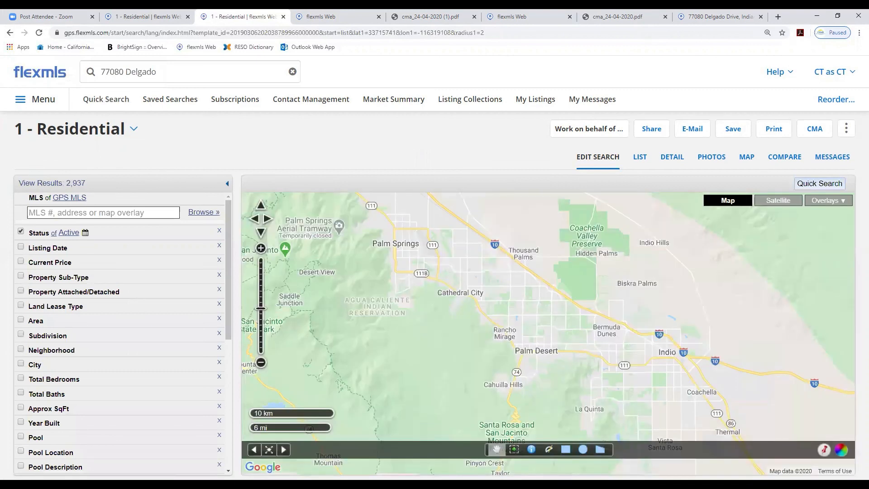
left_click(824, 450)
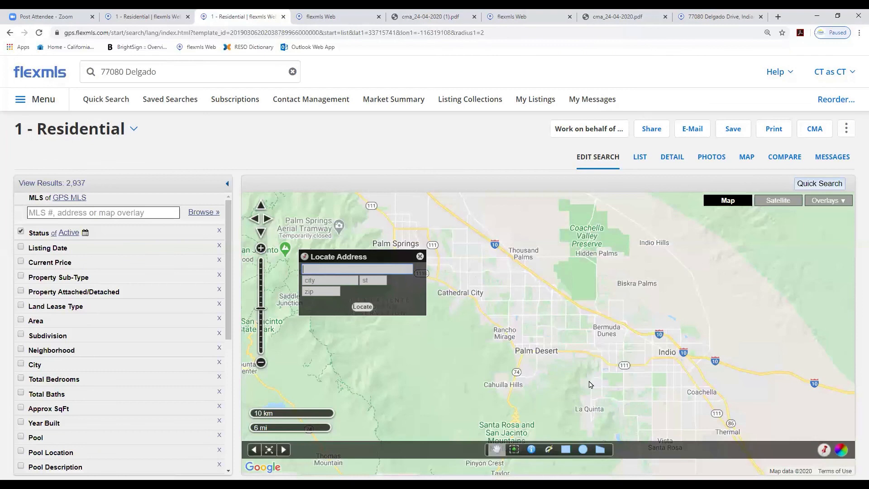
left_click(308, 292)
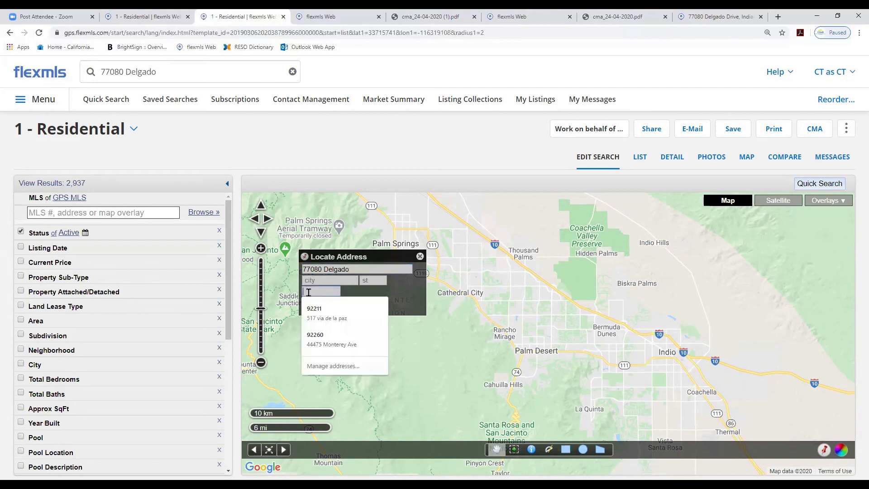
type("92210")
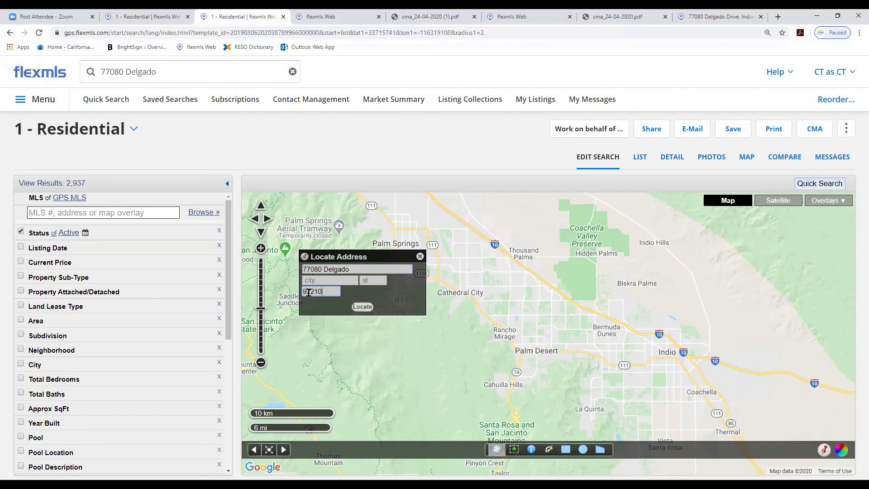
left_click(362, 307)
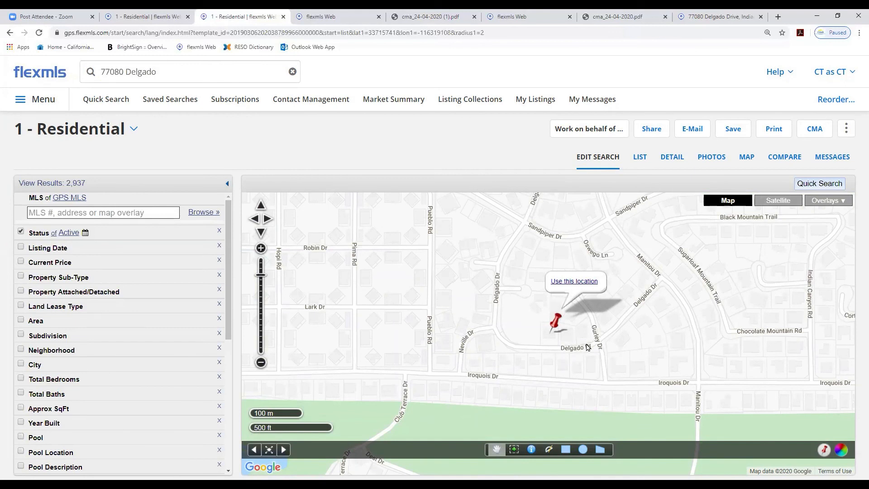
Use the located address to create a 0.5-mile radius search around it
left_click(573, 284)
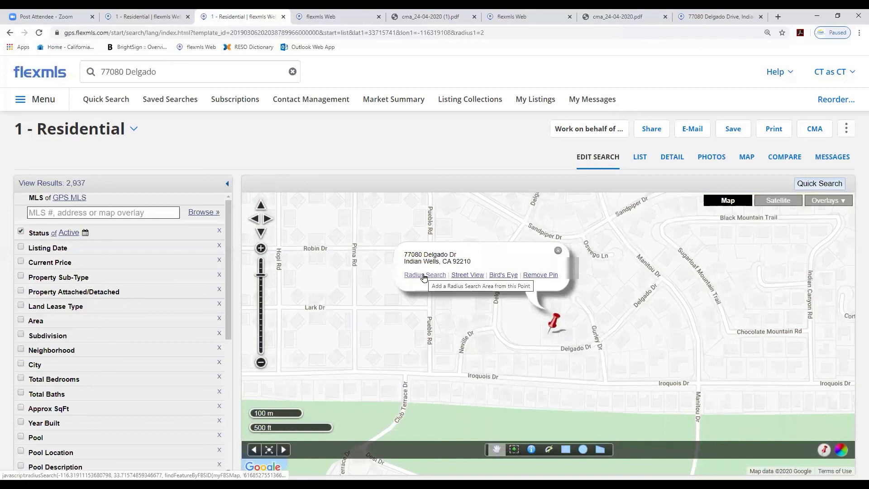
left_click(423, 275)
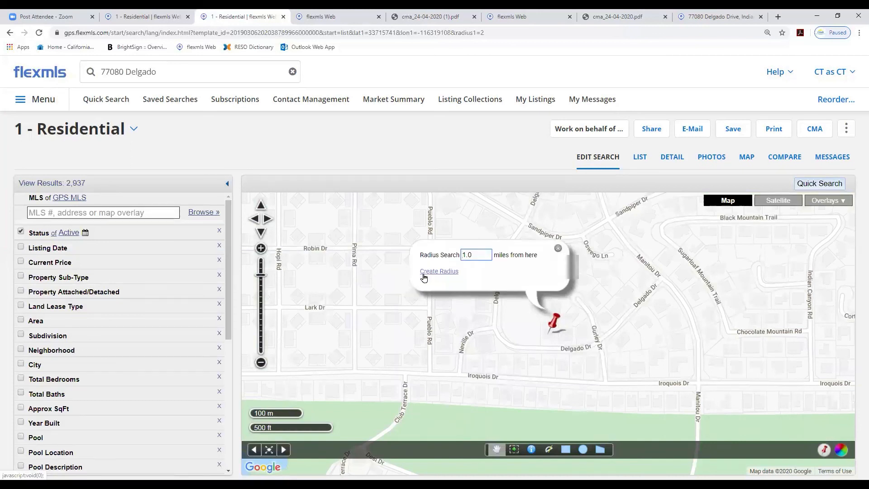
left_click_drag(471, 254, 458, 254)
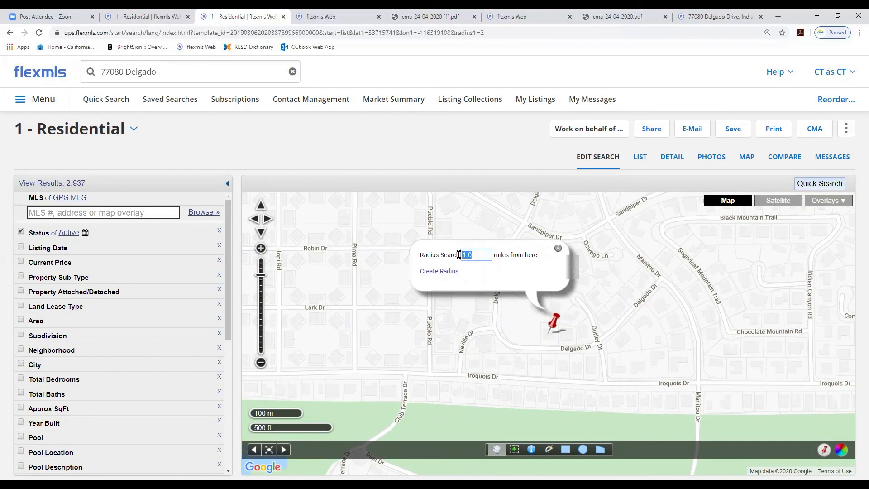
type(".5")
left_click(442, 271)
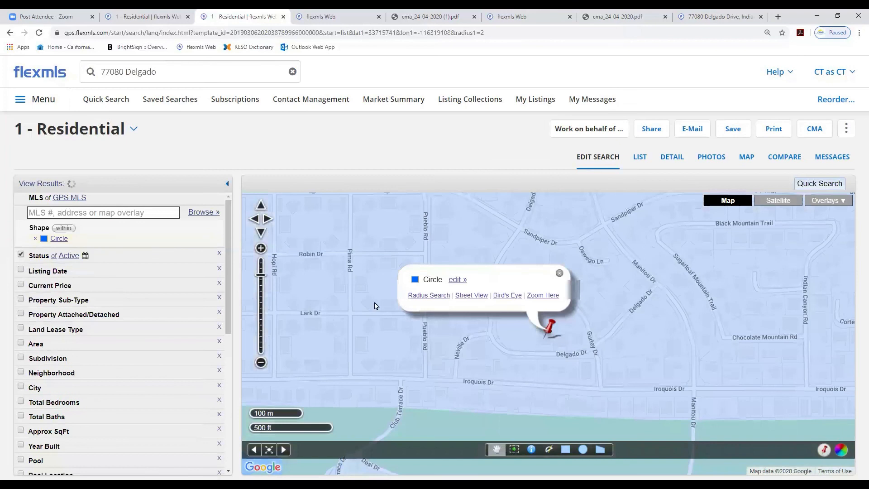
left_click(261, 362)
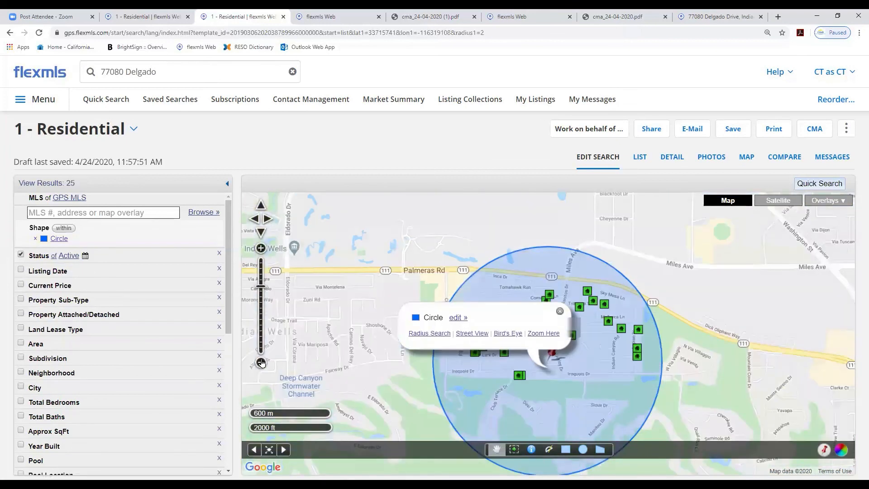
left_click(559, 314)
left_click_drag(362, 370, 356, 320)
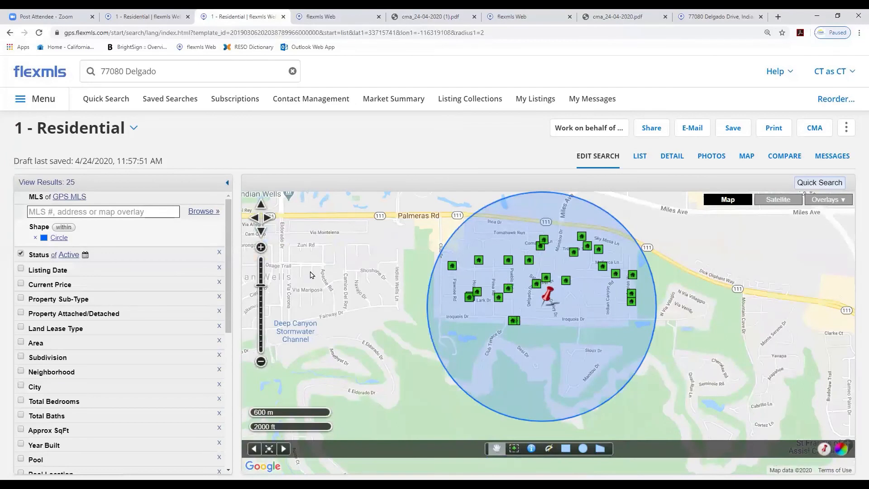
left_click_drag(355, 275, 349, 286)
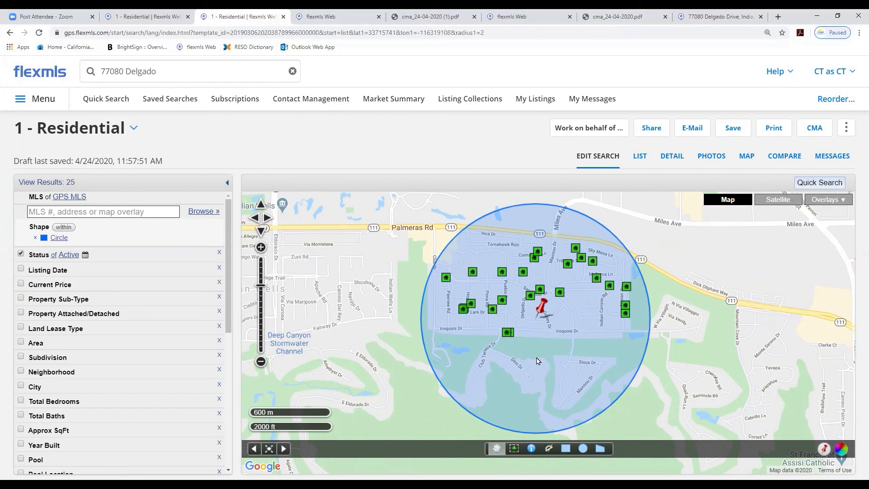
Change the Status criterion of the radius search to Closed
left_click(39, 256)
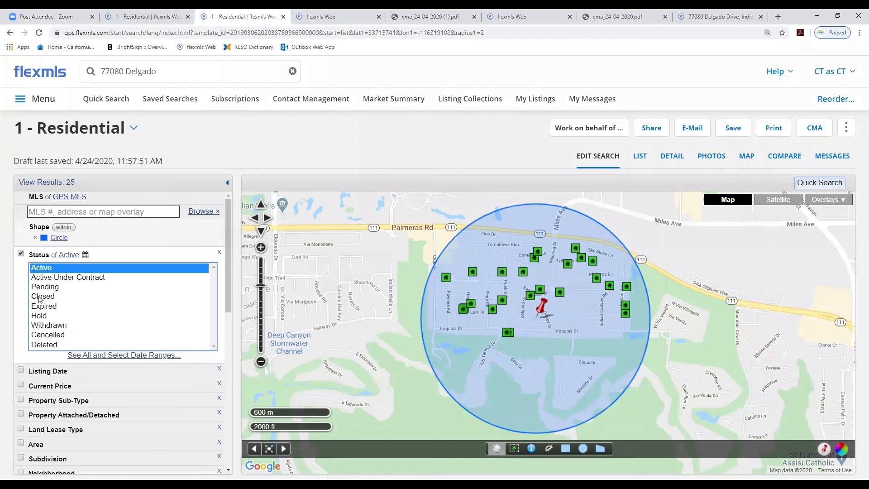
left_click(40, 296)
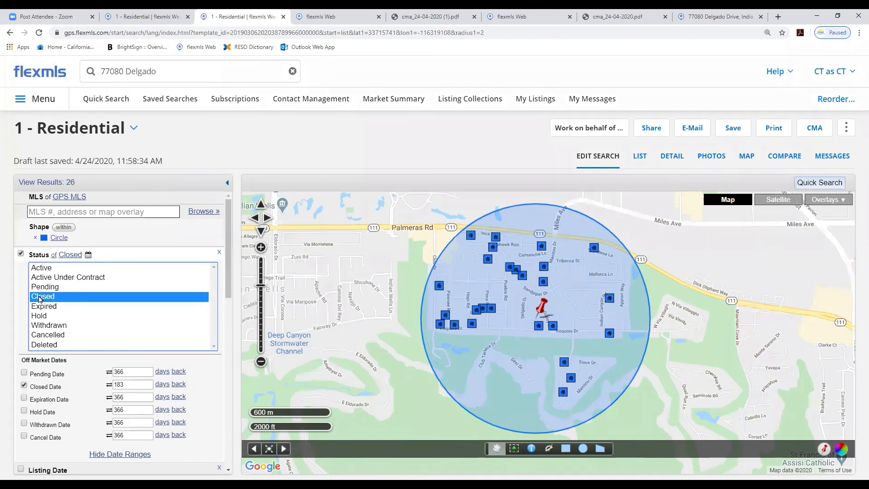
left_click(266, 132)
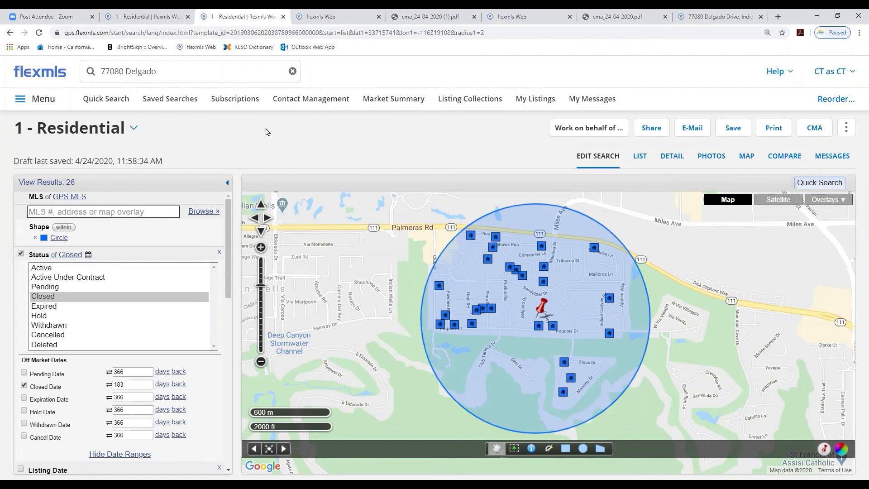
Open the saved search Closed 1 YR. Desert Cities by Zip for editing
left_click(170, 100)
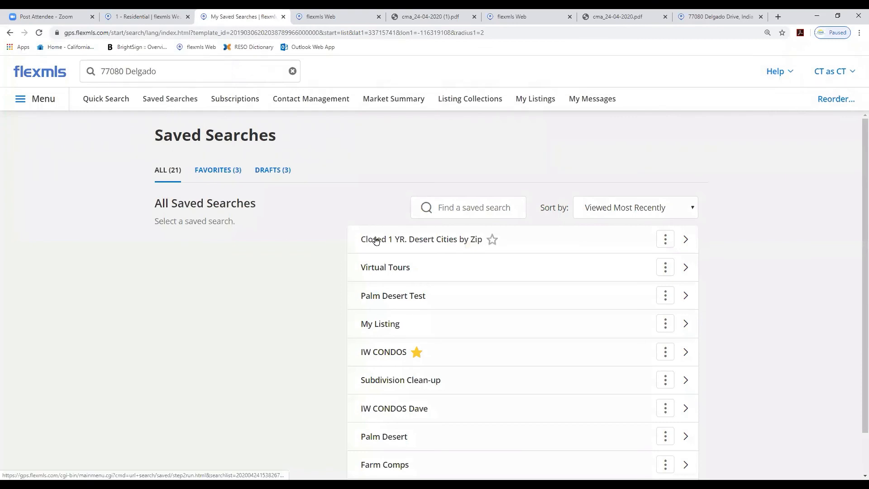
left_click(375, 240)
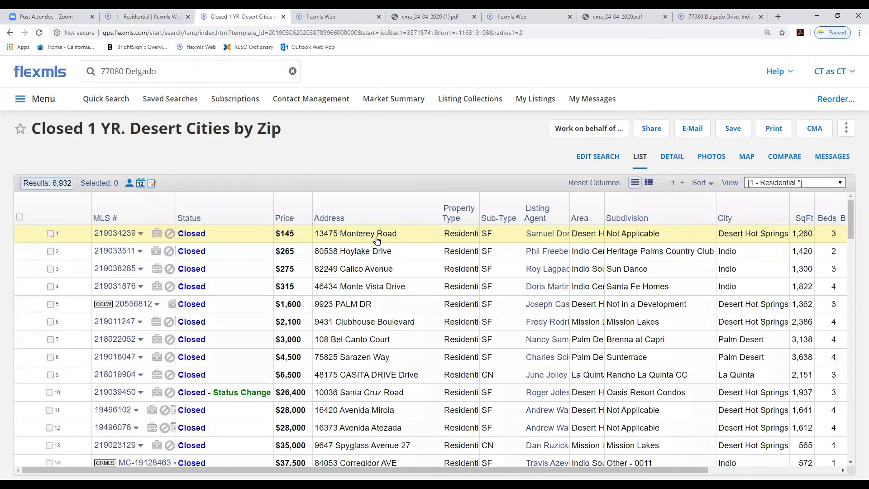
left_click(596, 157)
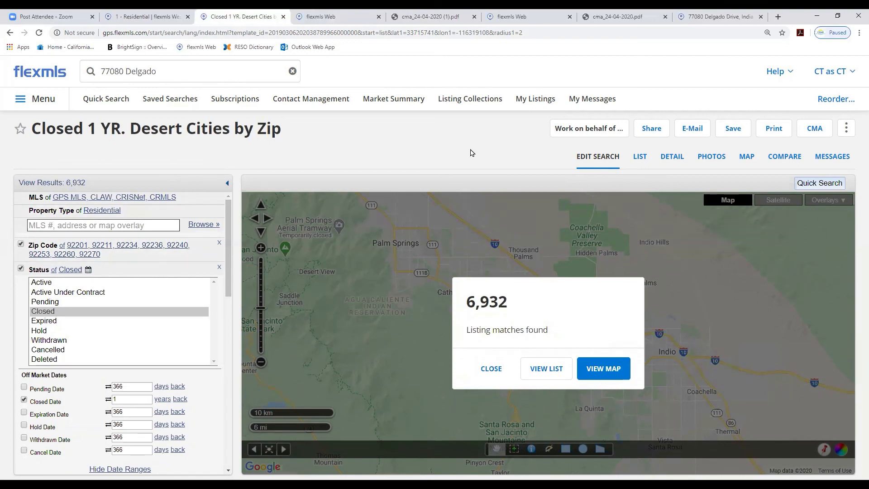
left_click(490, 370)
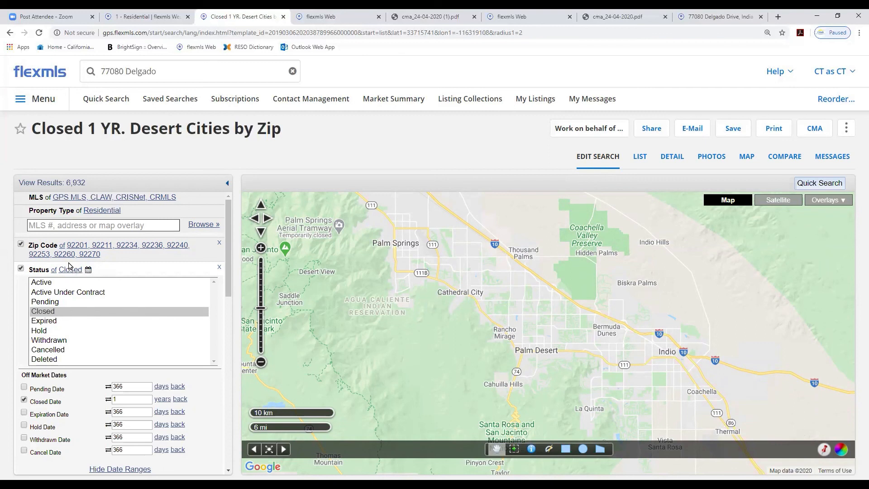
Limit the saved search's MLS criterion to GPS MLS only
left_click(53, 199)
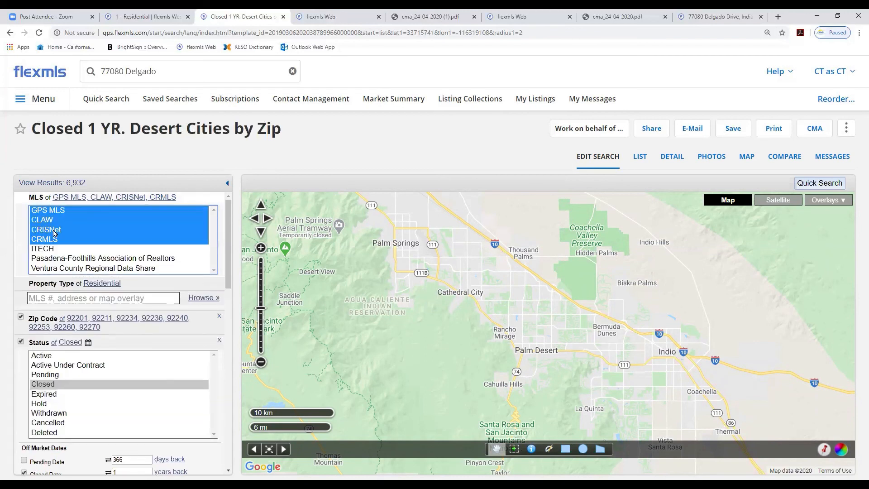
left_click(55, 239, "ctrl")
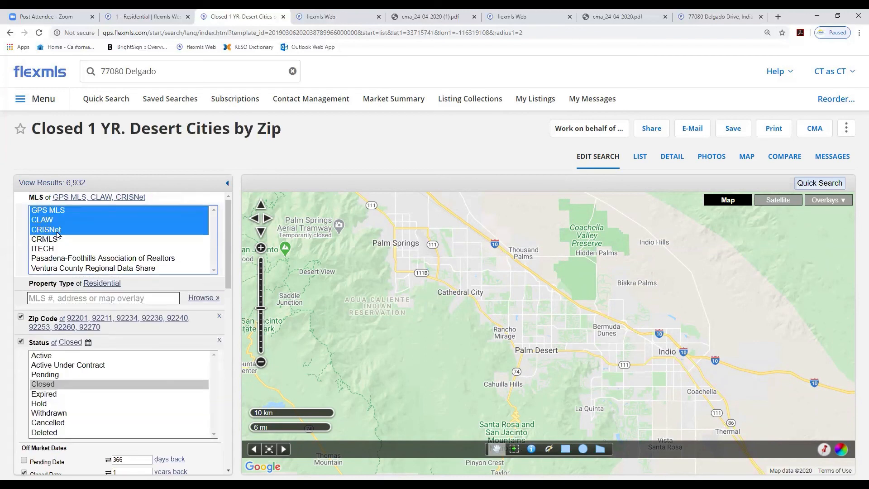
left_click(58, 232, "ctrl")
left_click(47, 223, "ctrl")
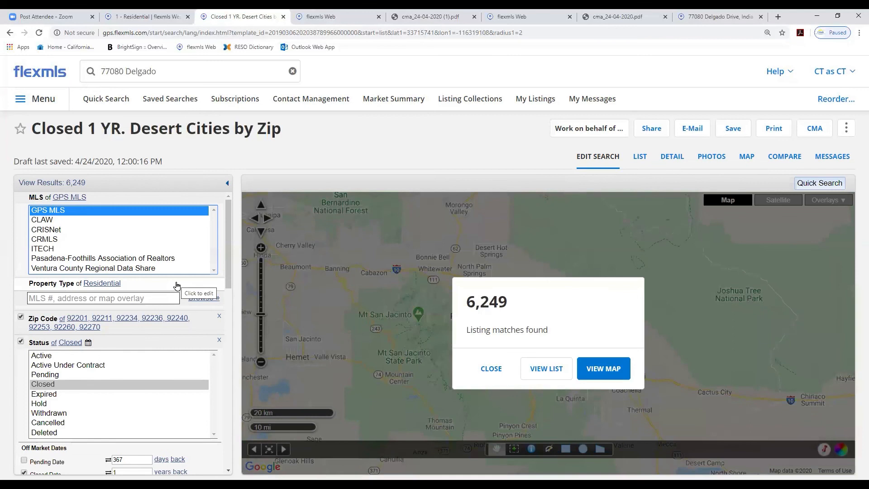
left_click(491, 370)
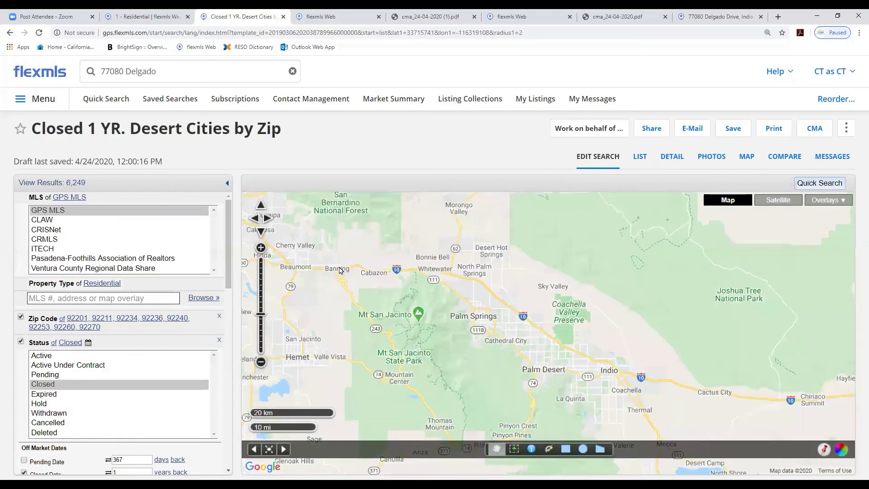
Create a Statistical CMA from all results of the saved search and continue to the next step
left_click(823, 131)
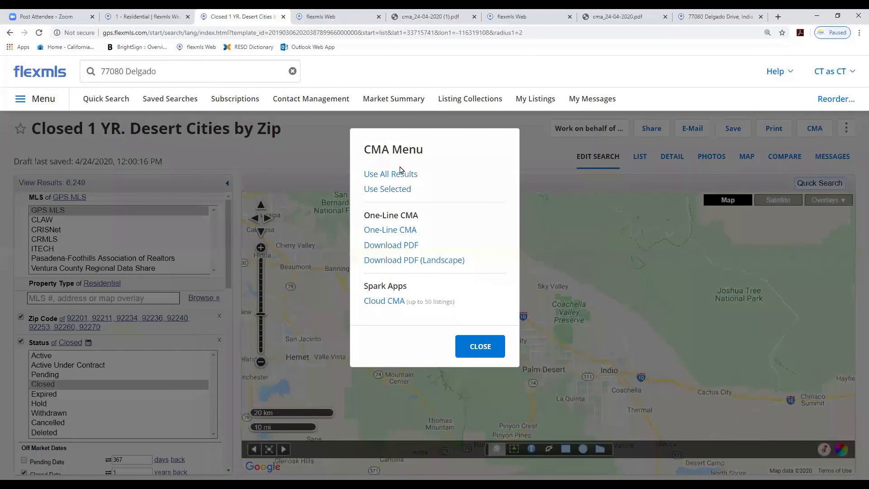
left_click(399, 175)
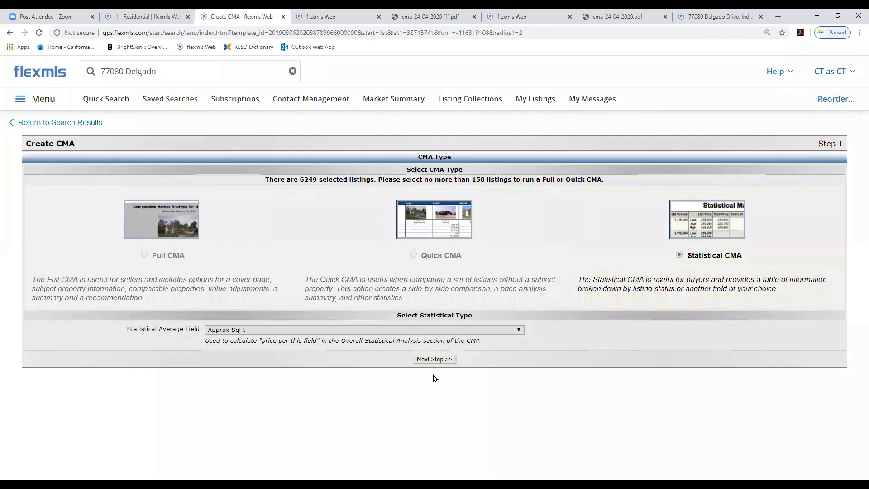
left_click(436, 359)
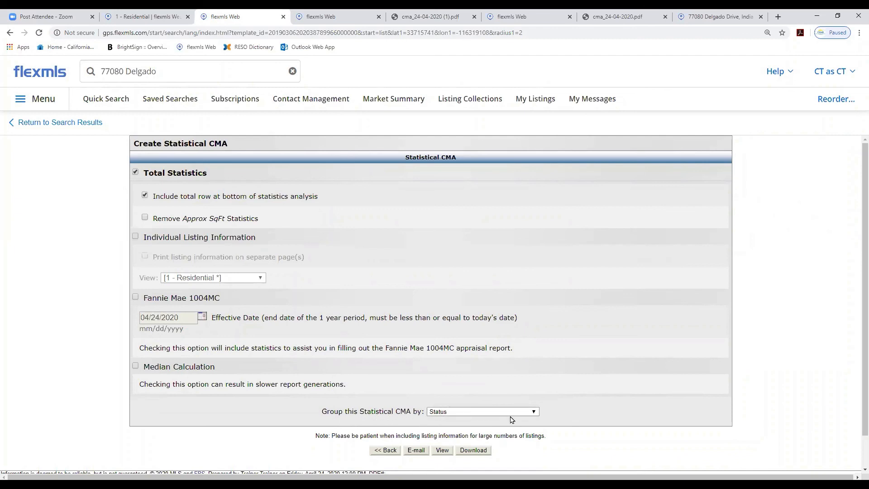
Group the statistical CMA by Subdivision
left_click(532, 413)
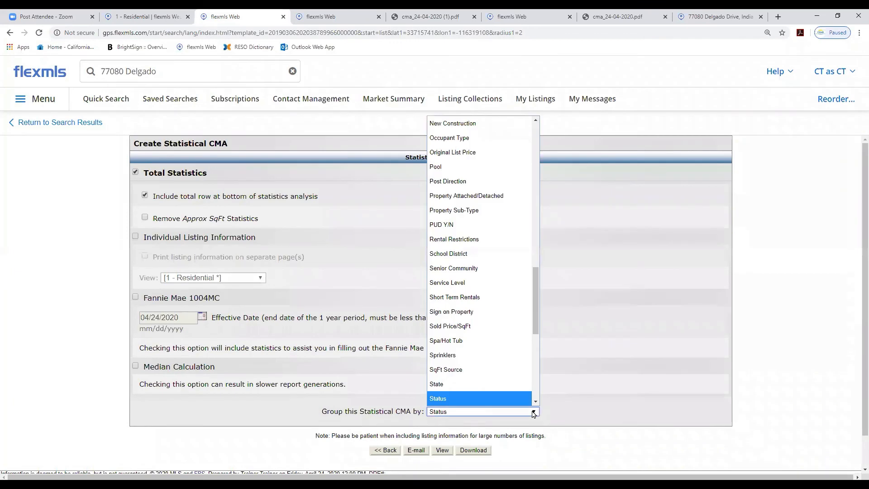
scroll(534, 328, "down", 3)
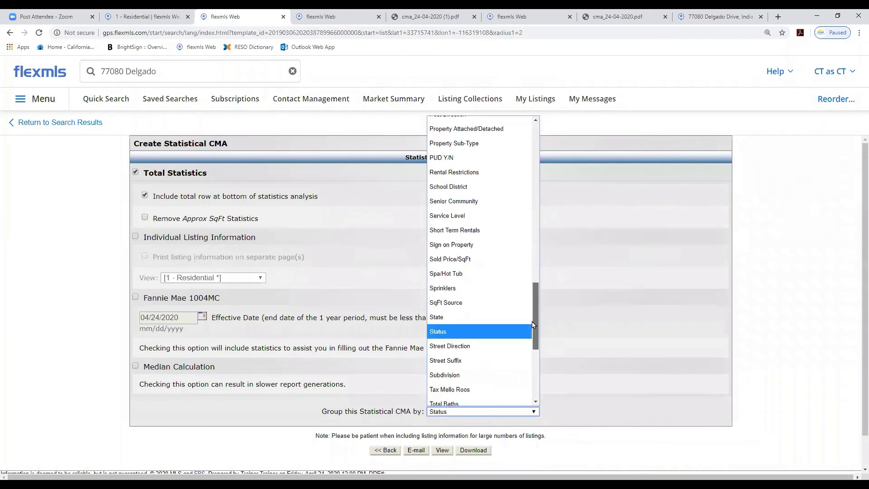
left_click(458, 331)
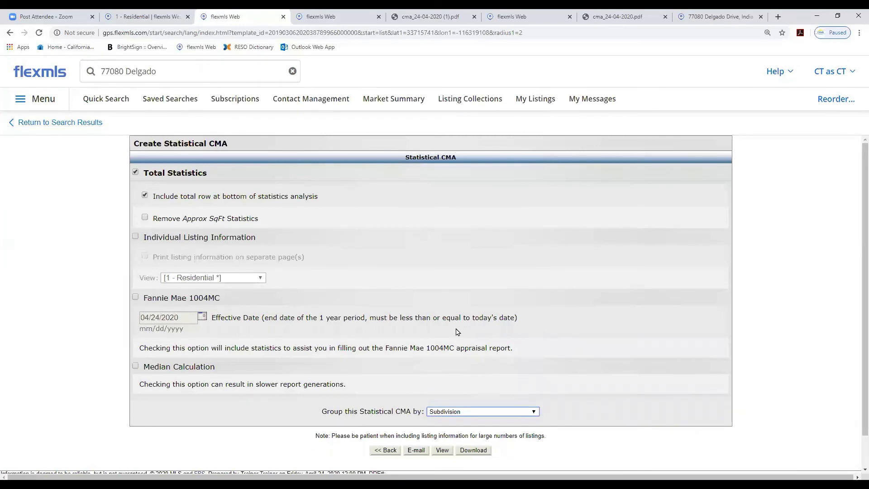
View the statistical CMA report grouped by subdivision, read through its subdivision rows, and close the report
left_click(442, 450)
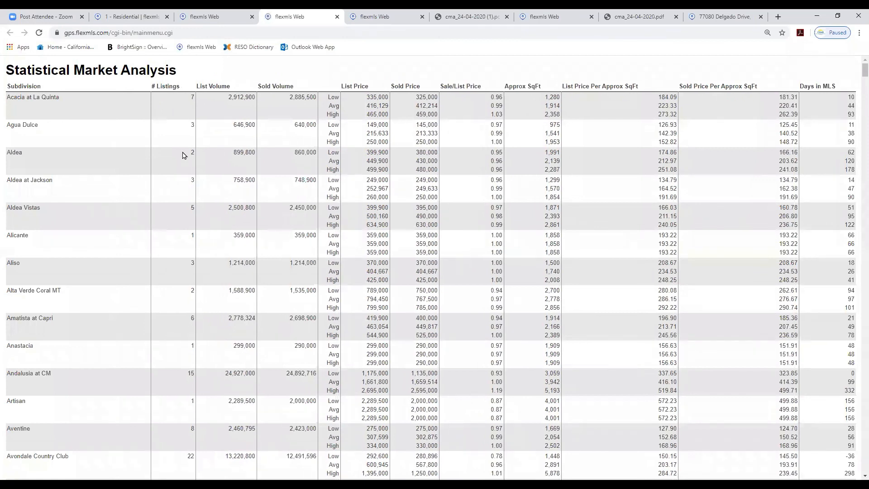
scroll(183, 155, "down", 2)
scroll(183, 155, "down", 6)
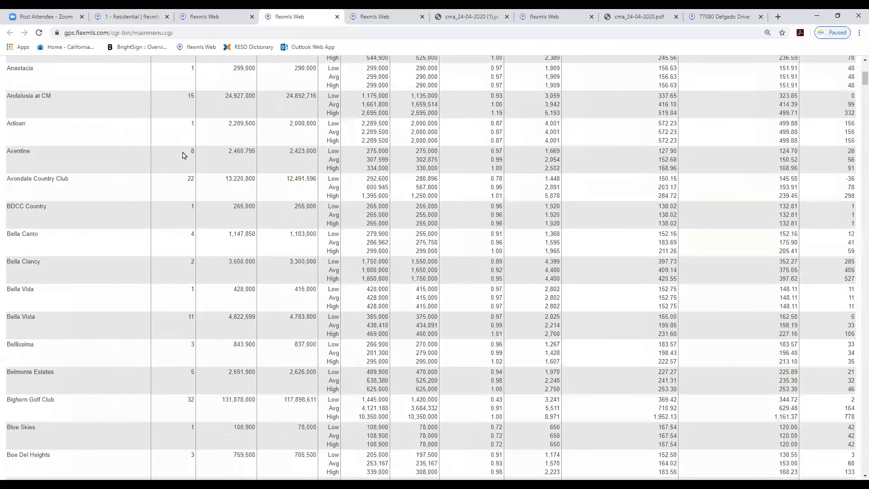
scroll(184, 155, "down", 10)
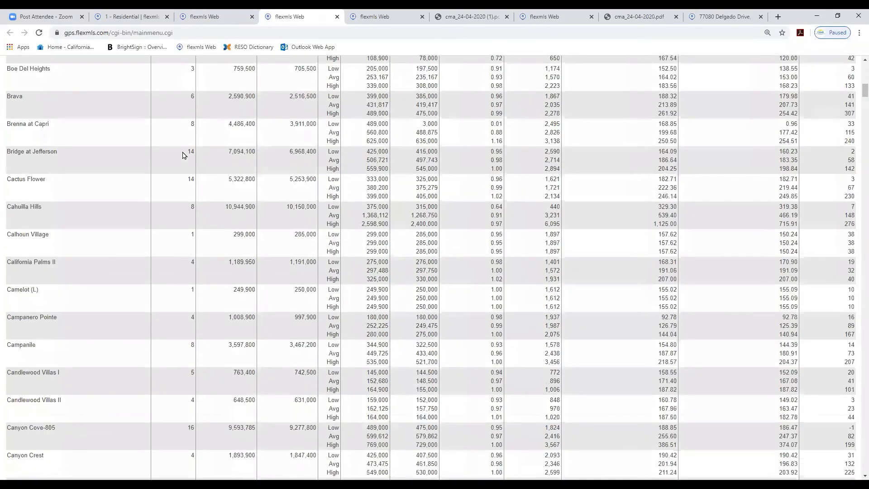
scroll(182, 155, "down", 12)
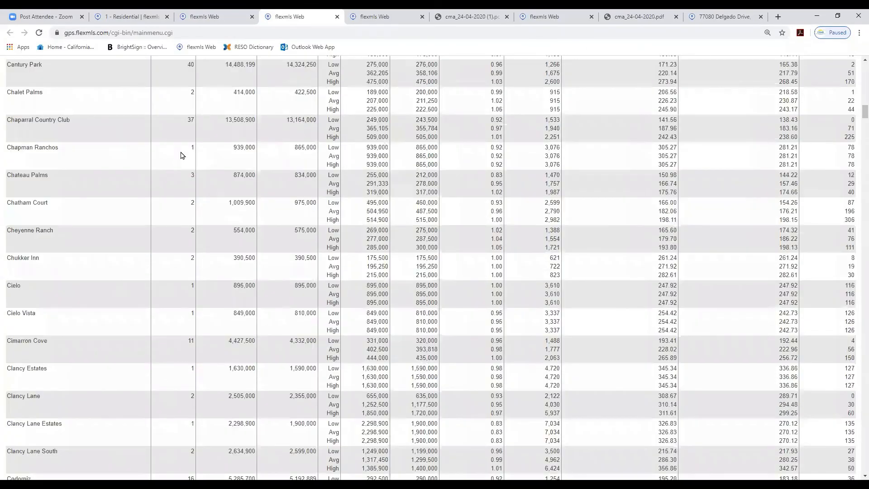
key("Home")
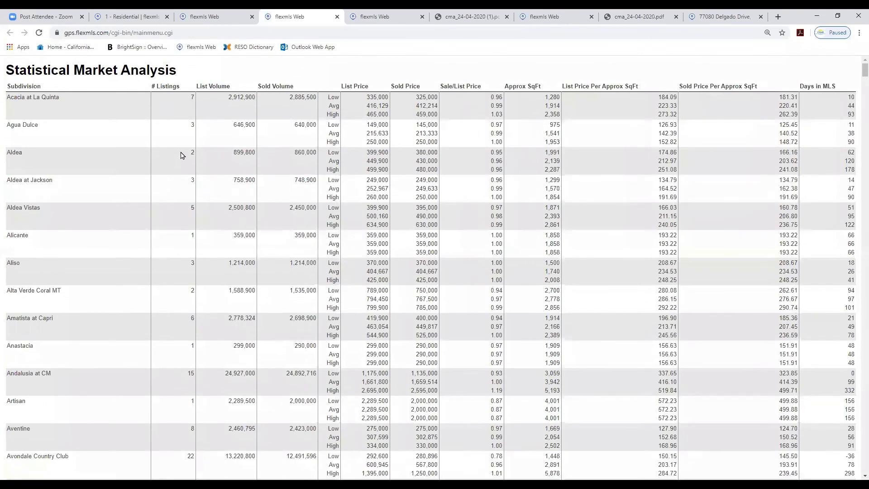
scroll(192, 170, "down", 20)
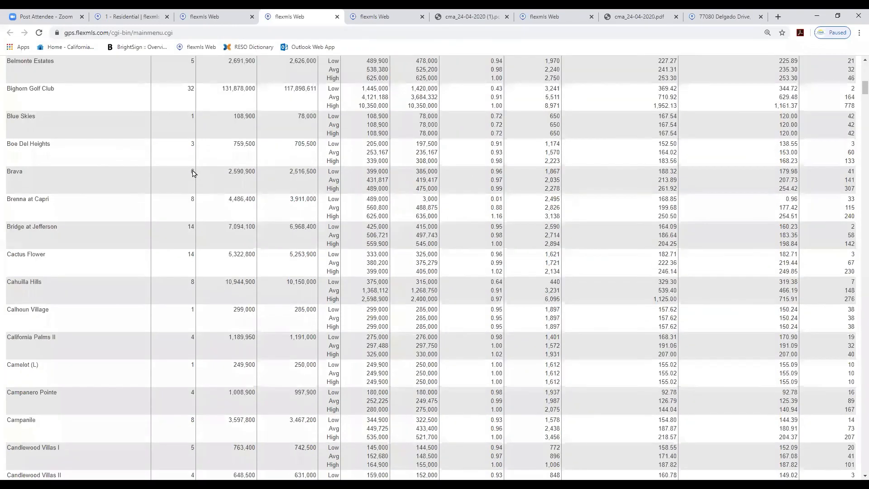
scroll(192, 169, "down", 15)
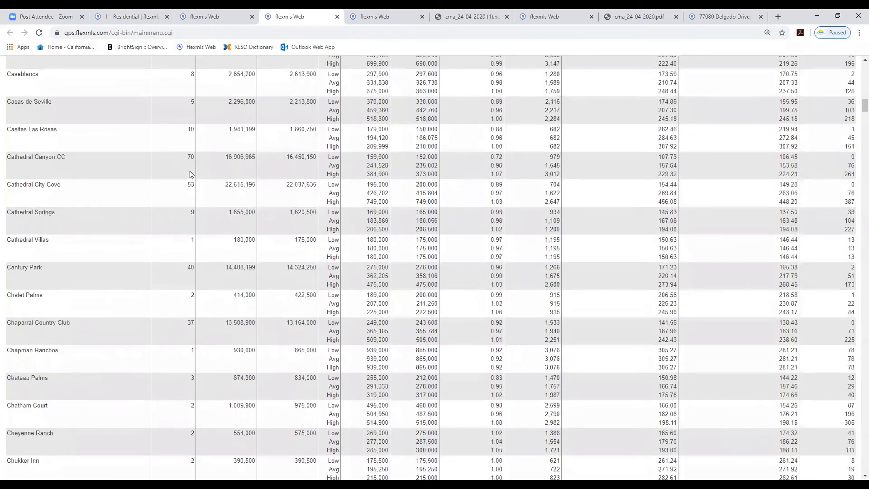
scroll(190, 175, "down", 16)
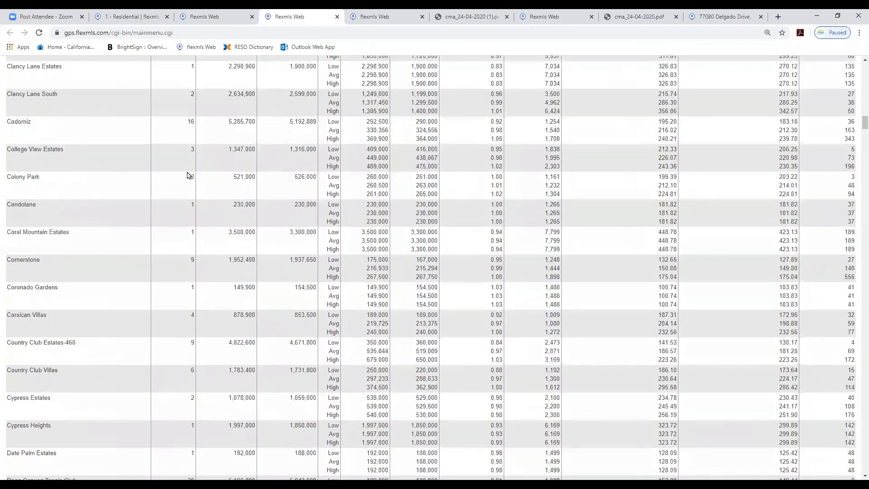
scroll(185, 175, "down", 9)
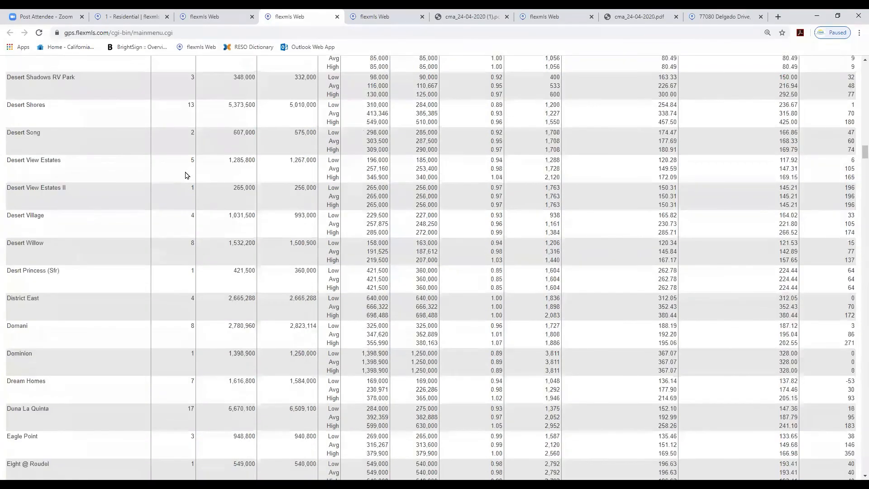
scroll(194, 266, "down", 4)
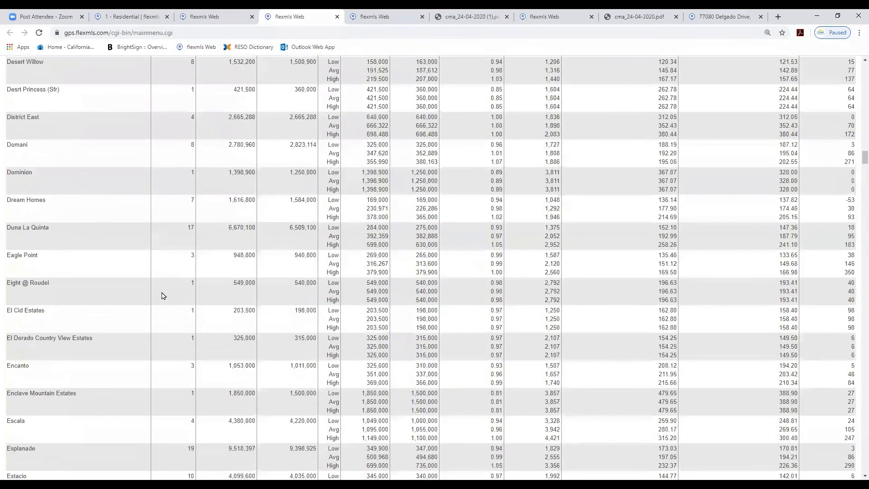
scroll(165, 325, "down", 15)
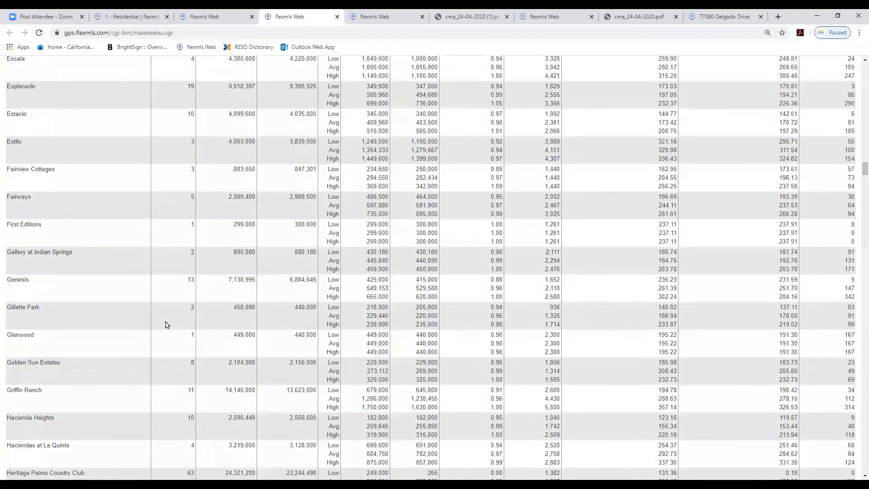
scroll(166, 325, "down", 10)
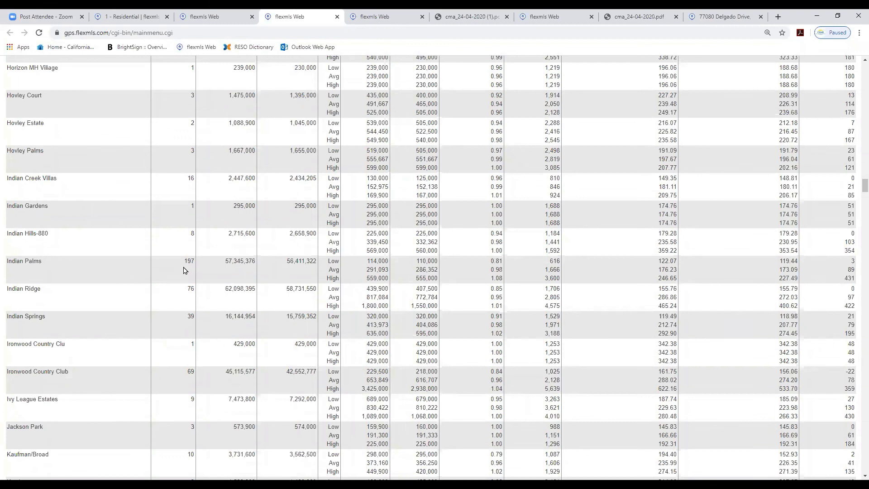
scroll(184, 274, "down", 4)
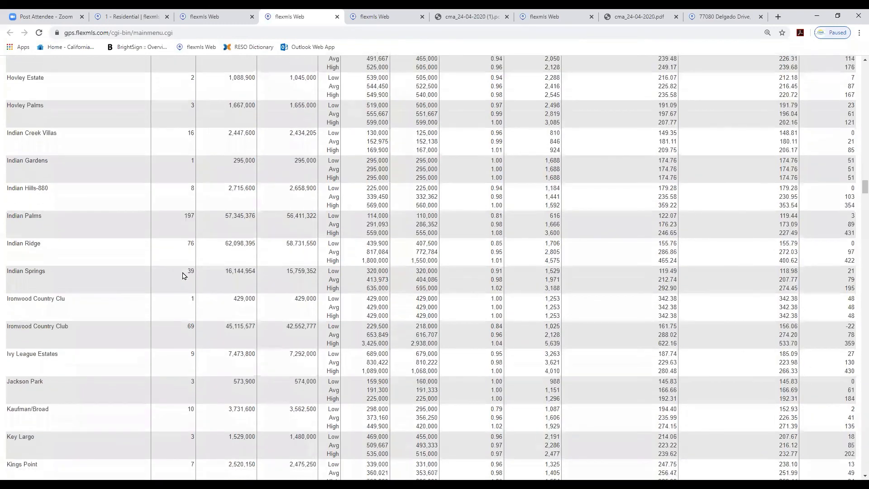
scroll(183, 275, "down", 6)
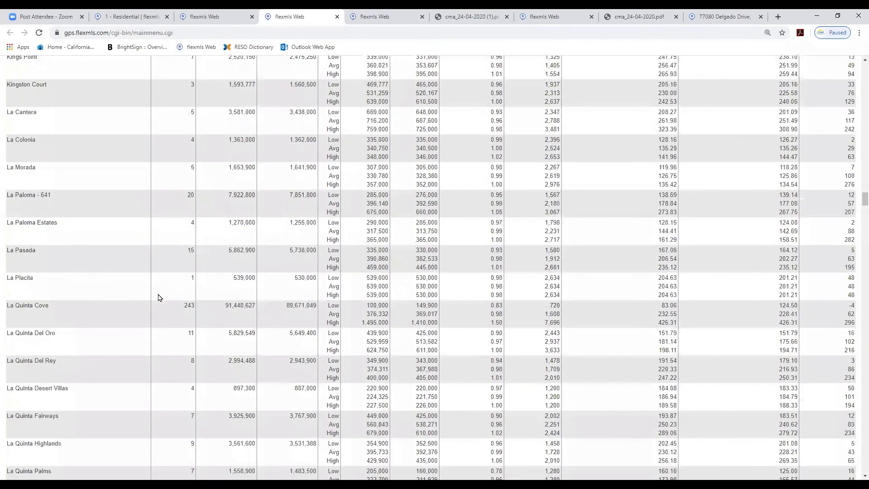
scroll(183, 310, "up", 20)
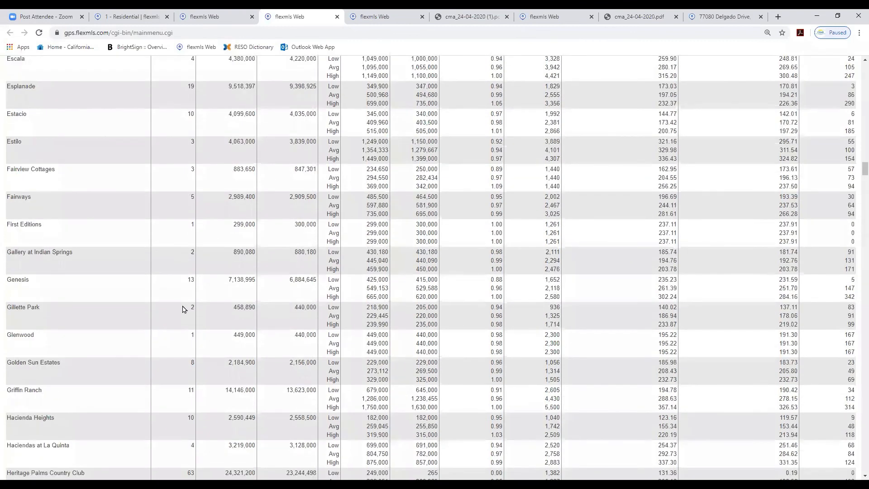
scroll(183, 309, "up", 10)
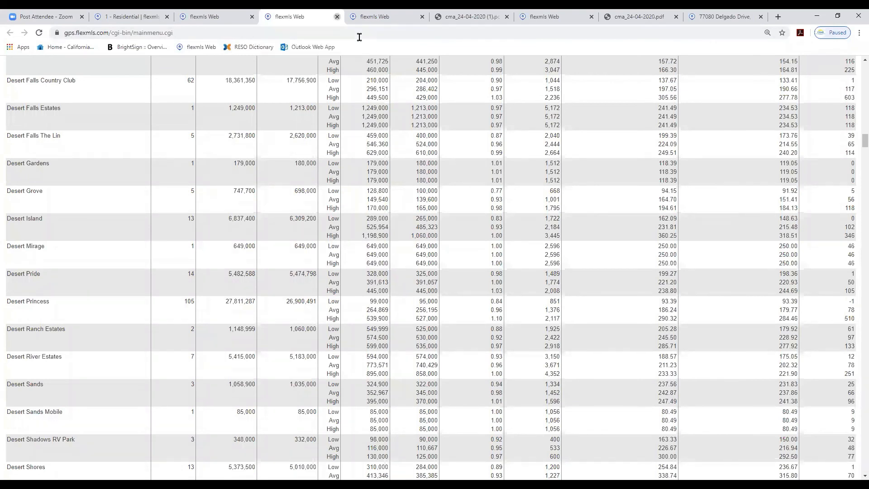
key("ctrl+w")
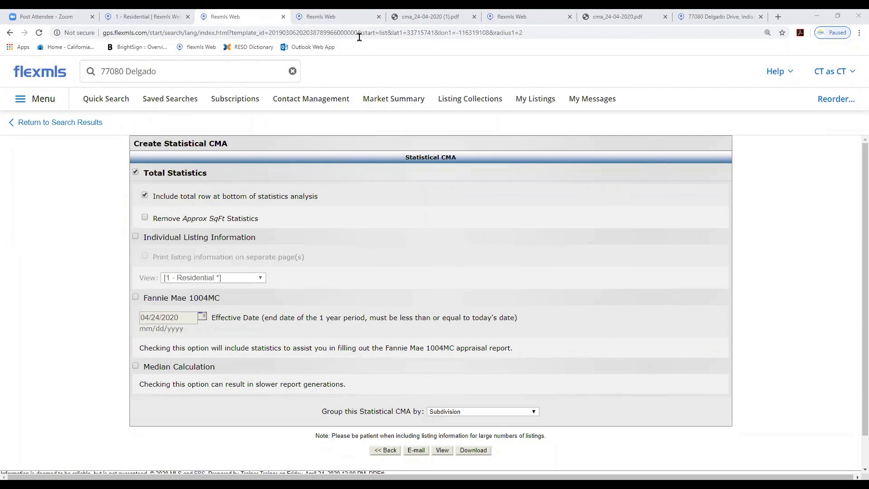
Start a new quick search and switch its template to 6 - Land
left_click(109, 102)
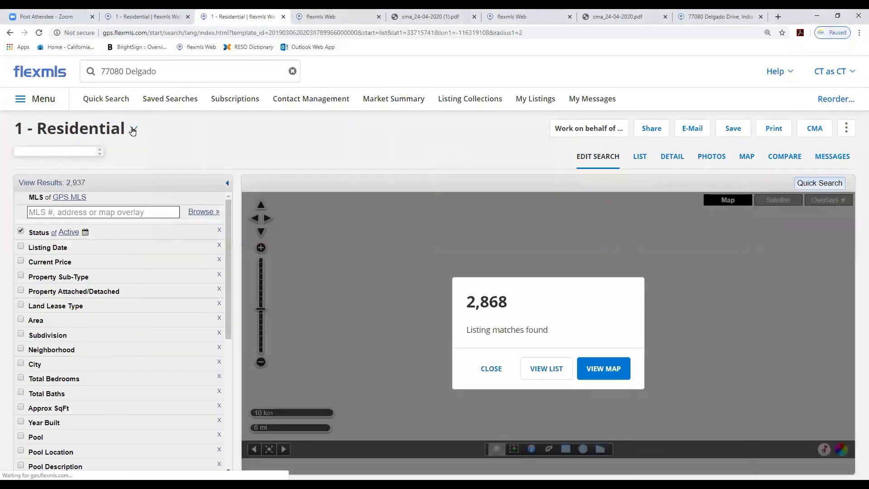
left_click(134, 129)
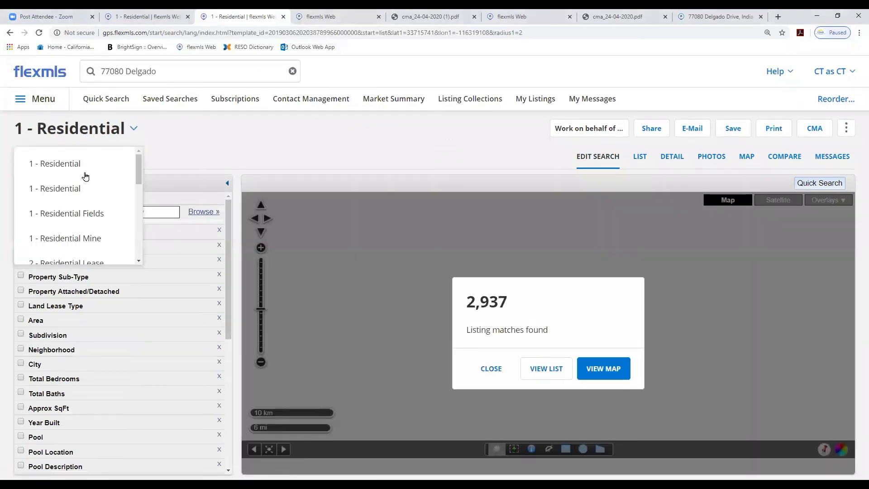
left_click_drag(138, 171, 136, 211)
left_click(57, 214)
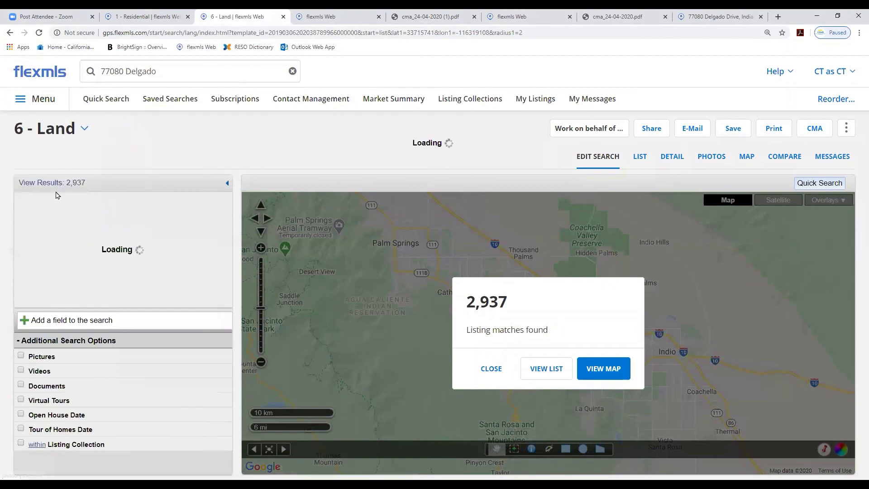